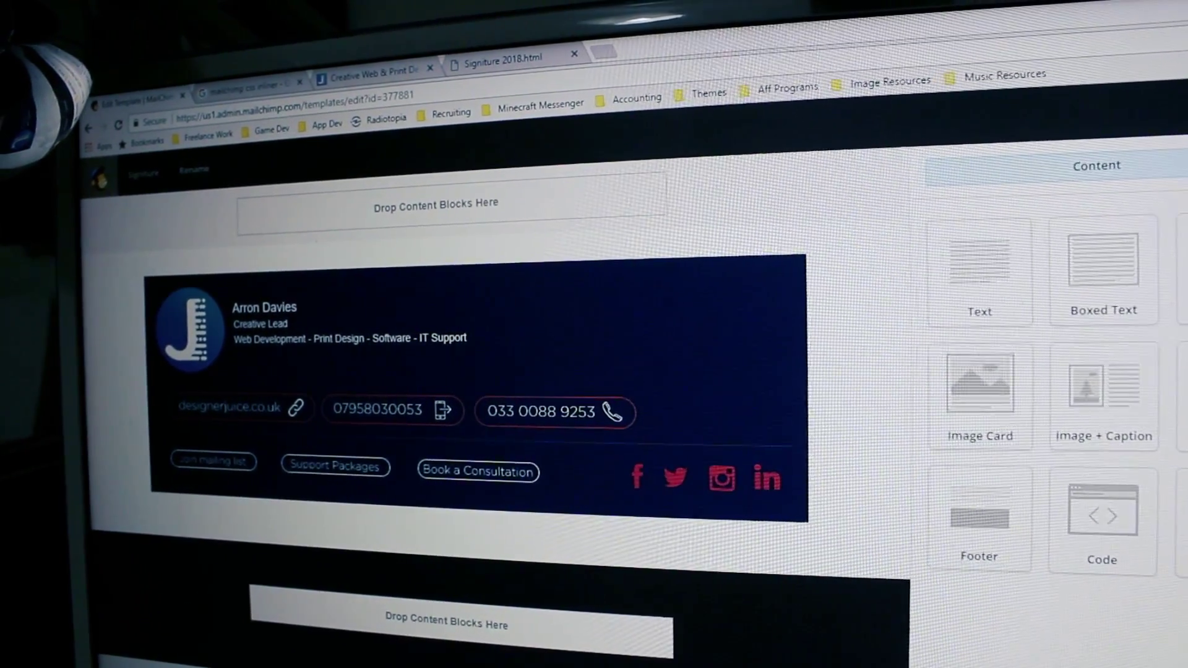
# Build the navy signature block with logo, contact details, three buttons and social icons
pyautogui.moveTo(254, 443)
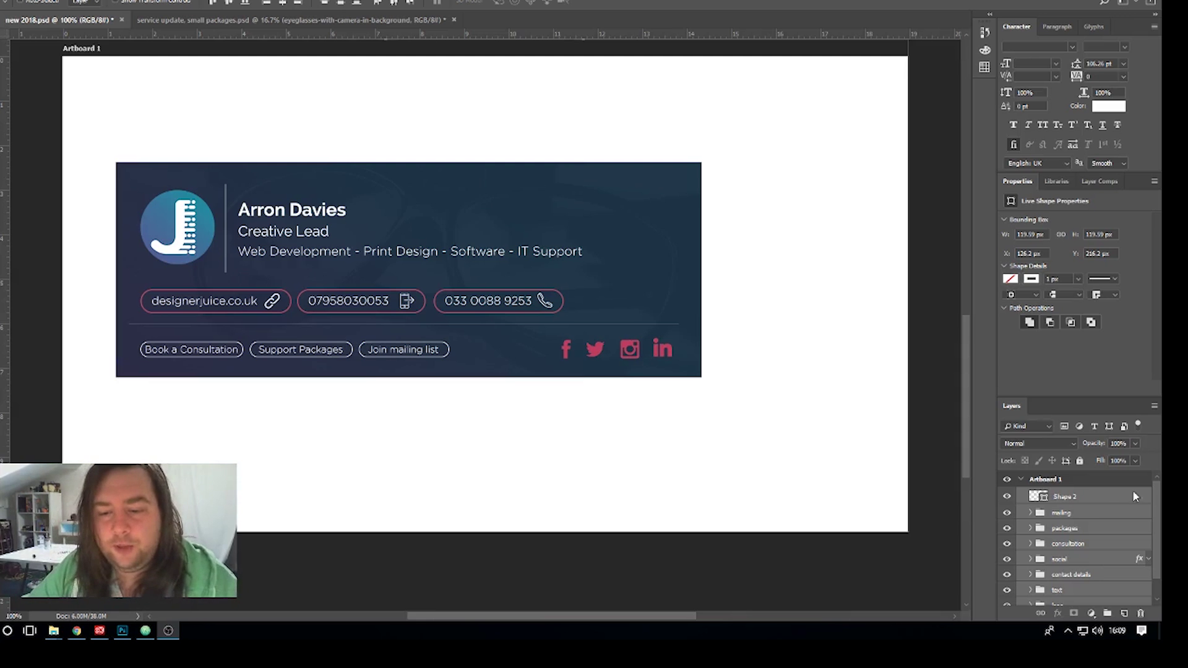
pyautogui.click(1094, 517)
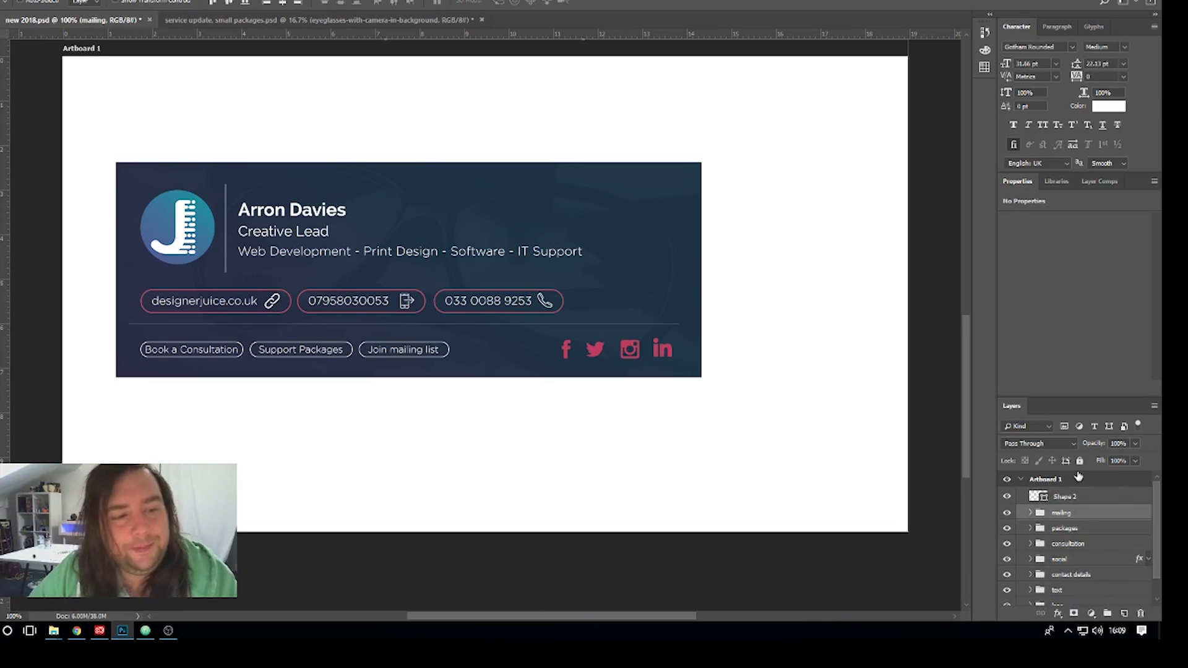
pyautogui.scroll(-1, 1082, 537)
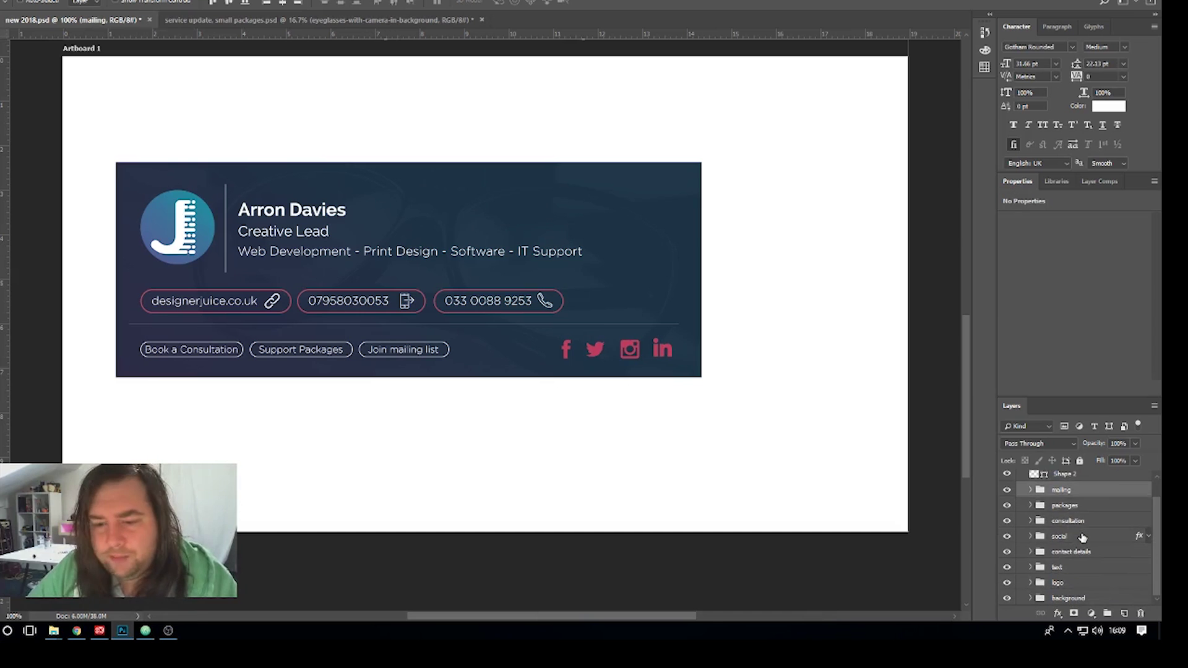
pyautogui.click(1080, 584)
pyautogui.click(1009, 584)
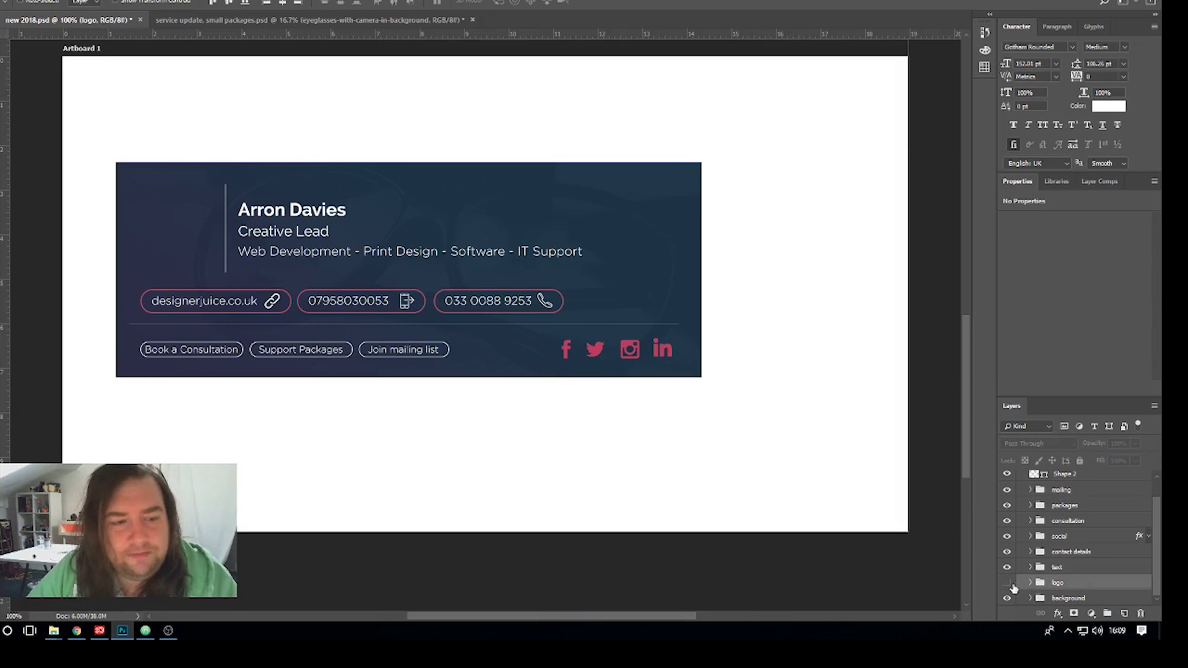
pyautogui.click(1009, 585)
pyautogui.click(1010, 570)
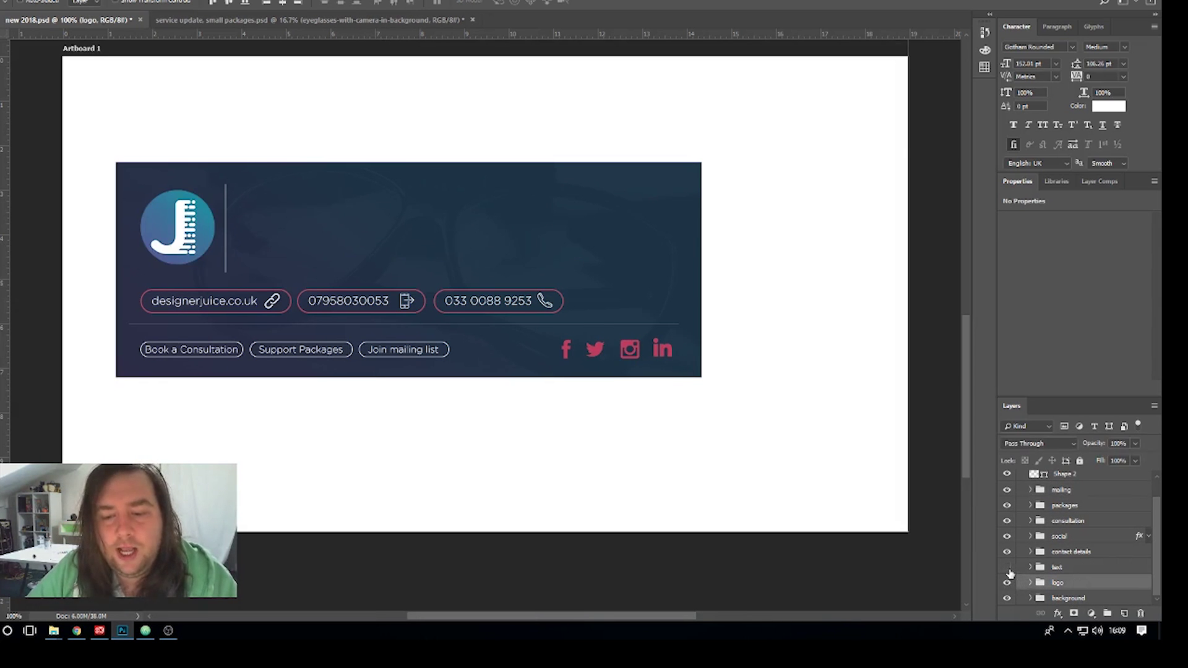
pyautogui.click(1010, 570)
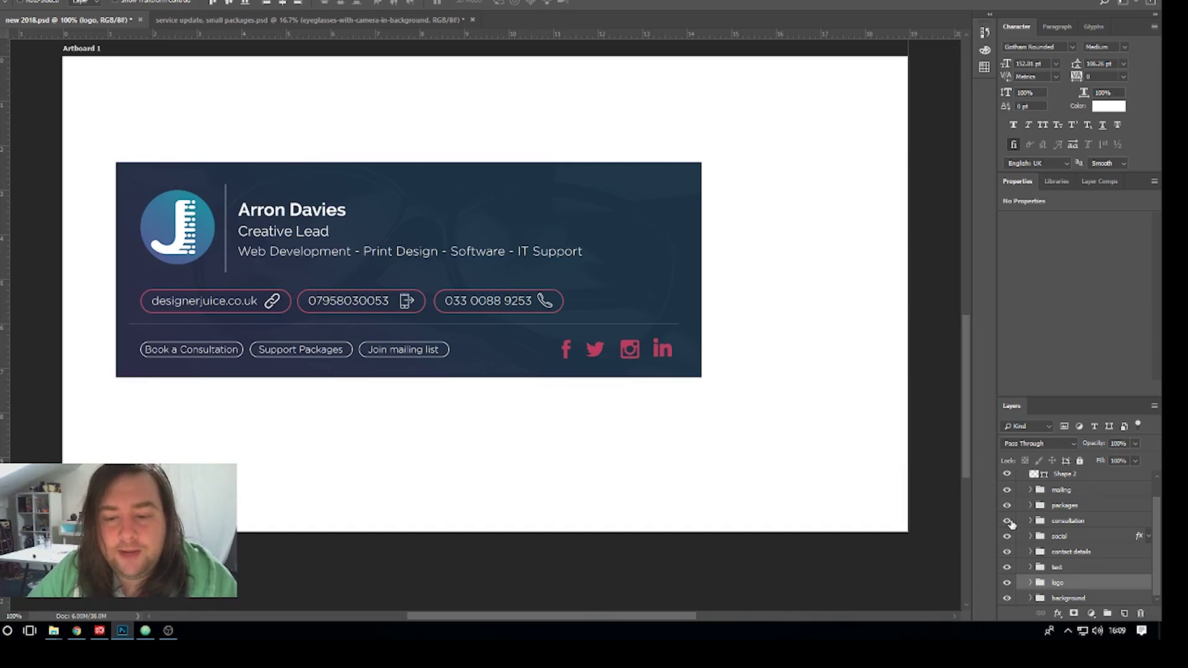
pyautogui.click(1008, 521)
pyautogui.click(1009, 522)
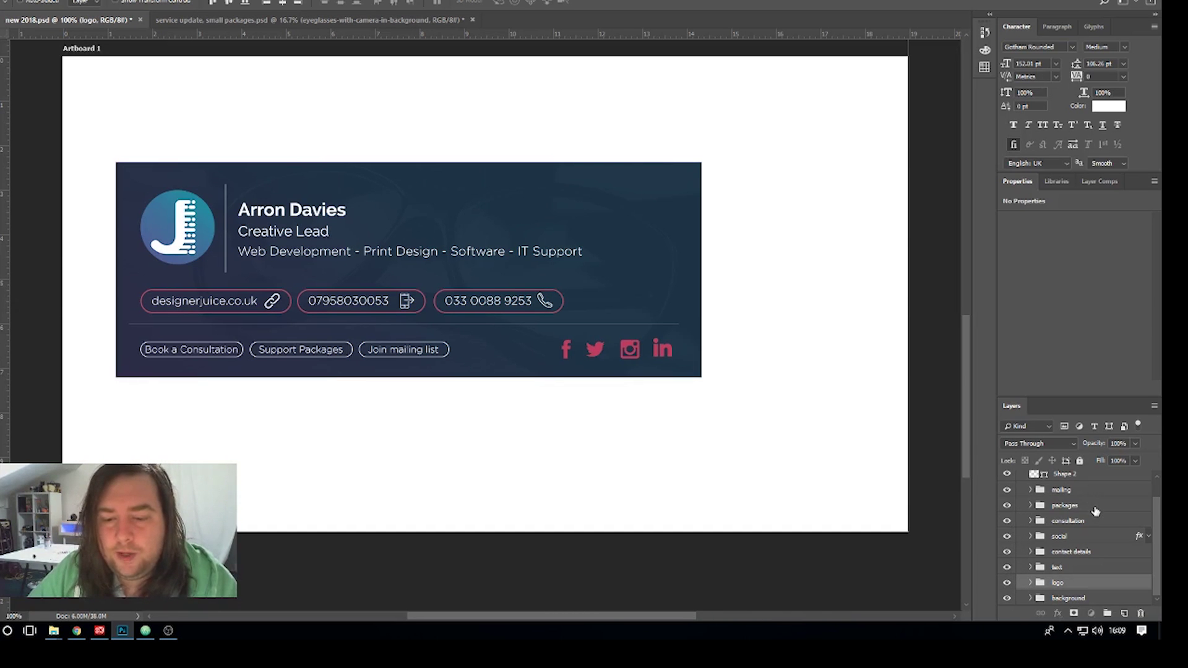
pyautogui.scroll(2, 1097, 512)
pyautogui.click(1100, 516)
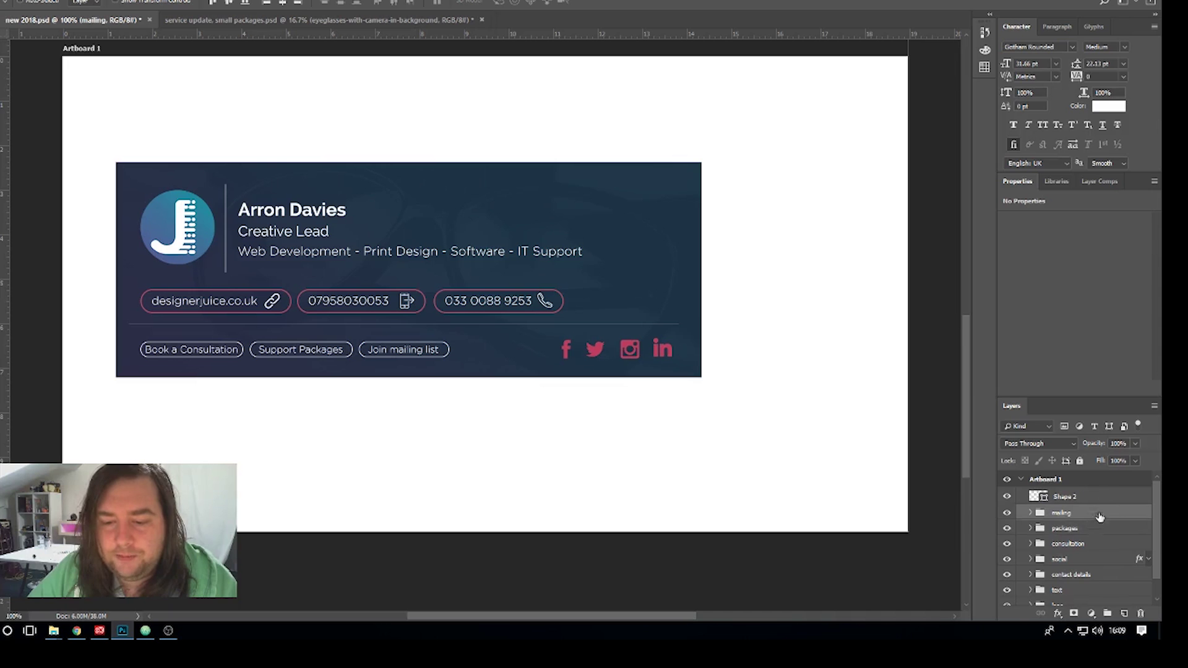
pyautogui.click(1096, 544)
pyautogui.click(1096, 560)
pyautogui.click(1097, 525)
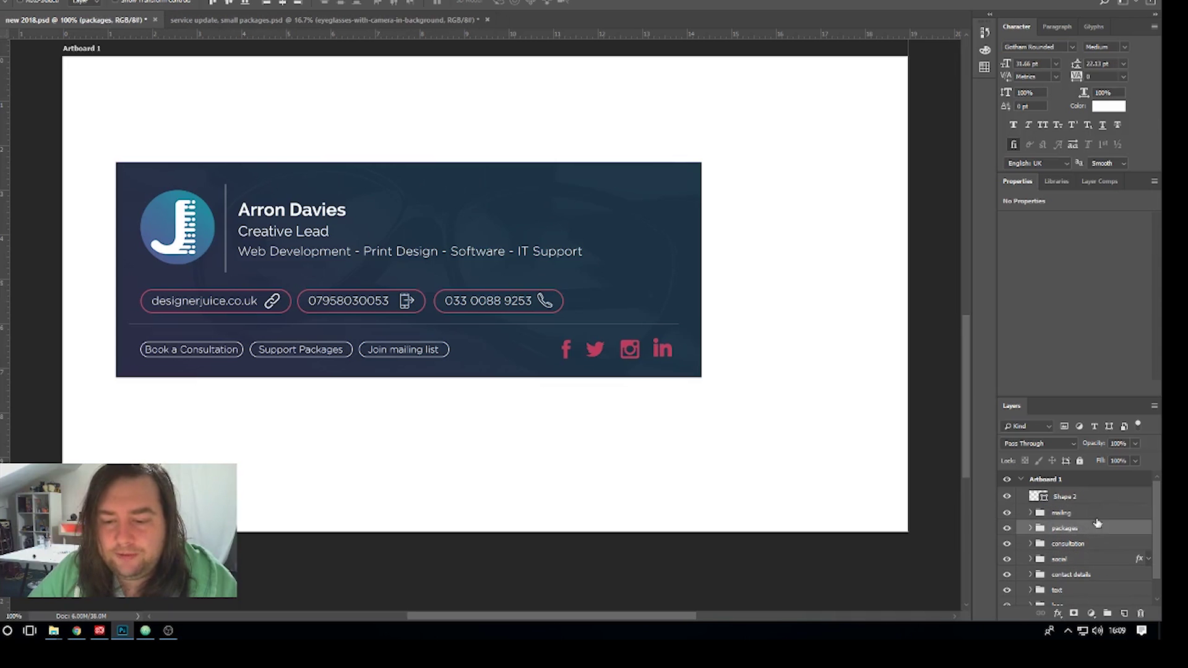
pyautogui.click(1069, 515)
pyautogui.click(1008, 514)
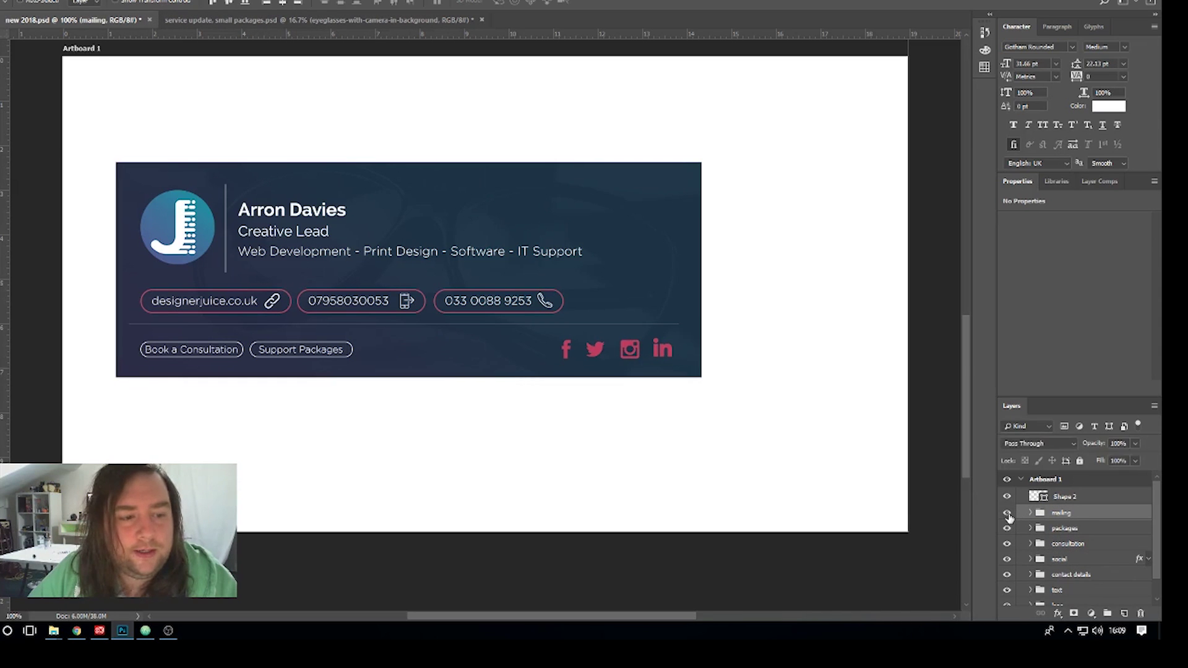
pyautogui.click(1007, 514)
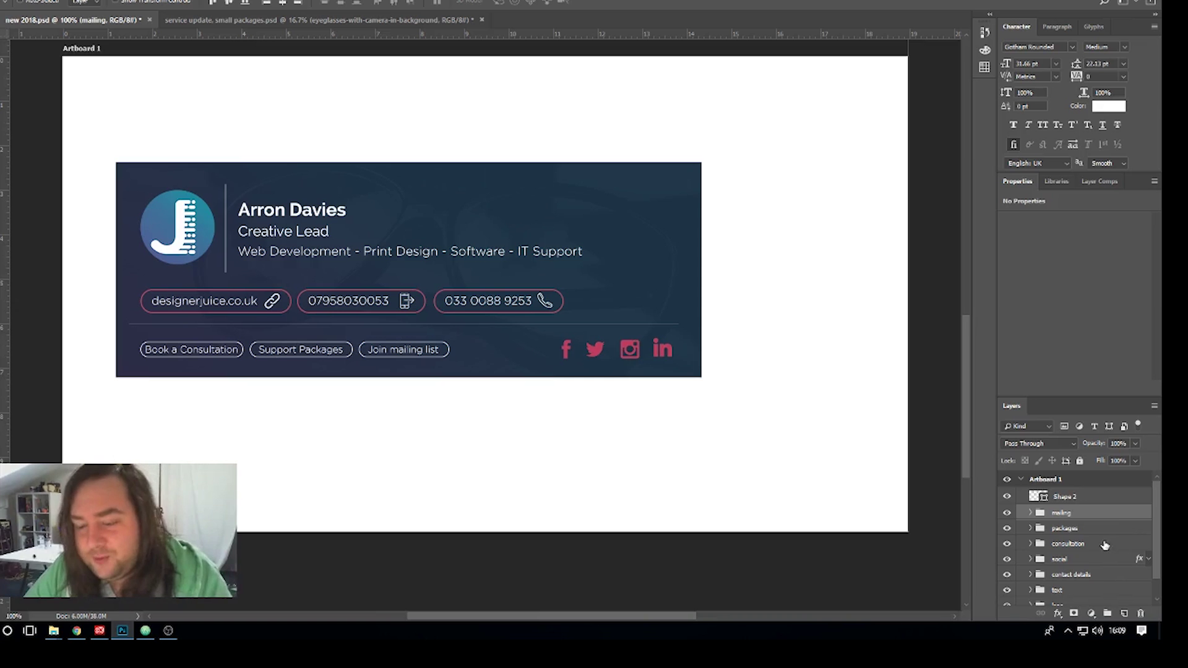
pyautogui.click(1104, 499)
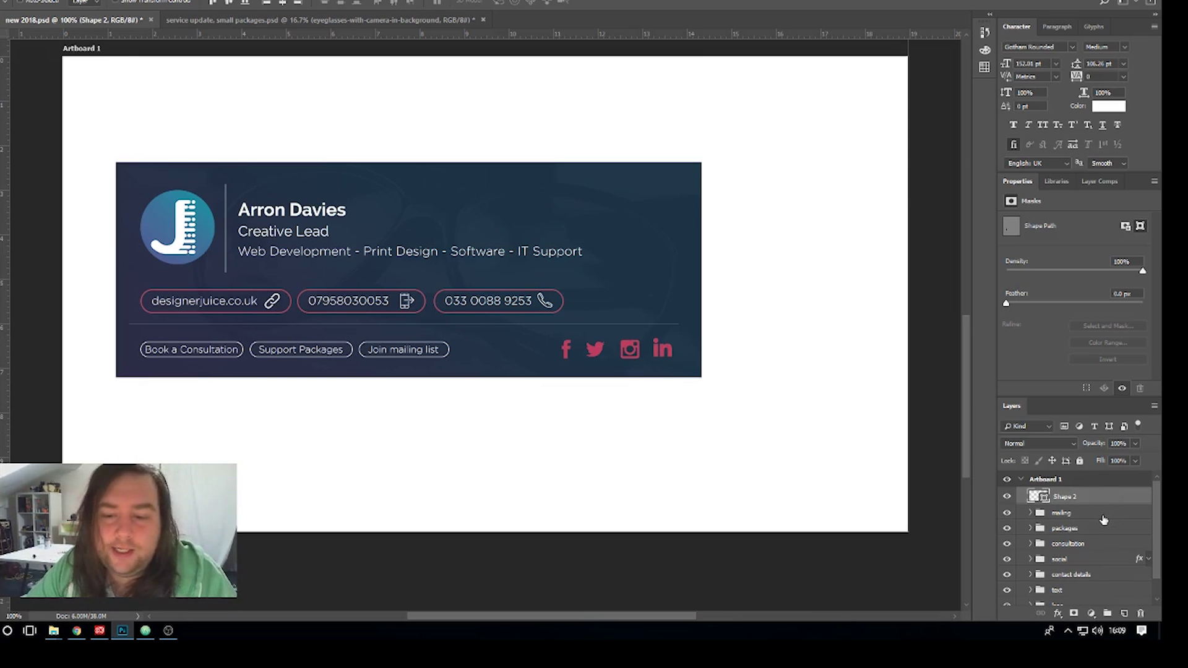
pyautogui.scroll(-1, 1099, 526)
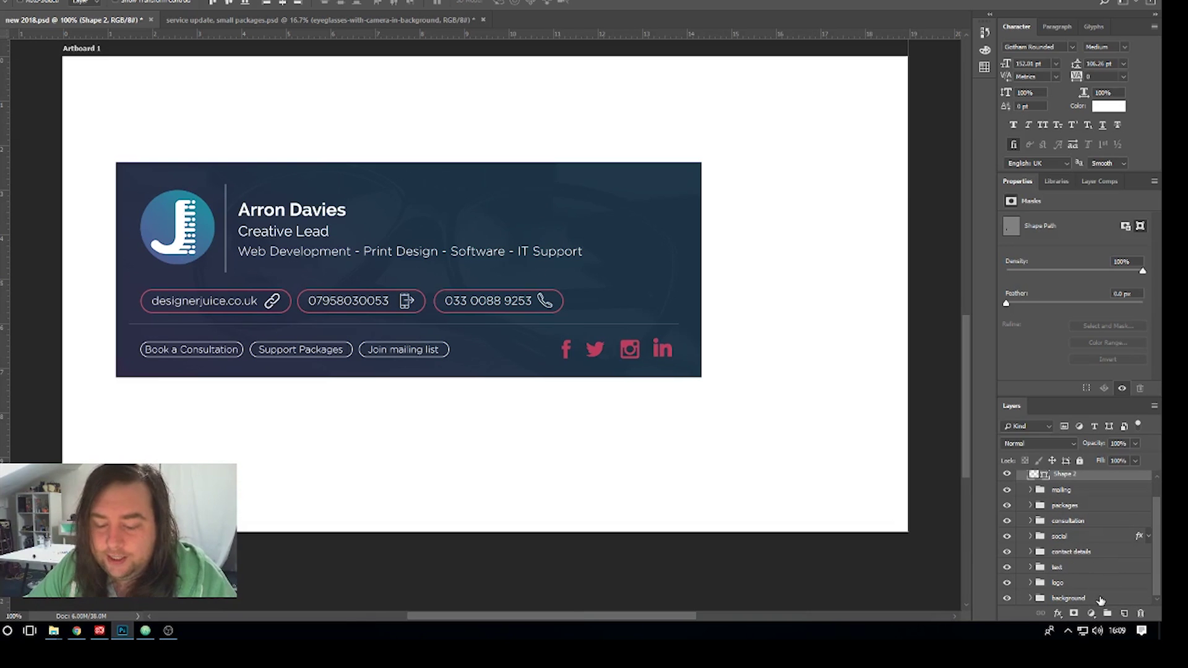
# Open Export As for all selected layers after cancelling Quick Export as PNG
pyautogui.hotkey('ctrl', 'alt', 'a')
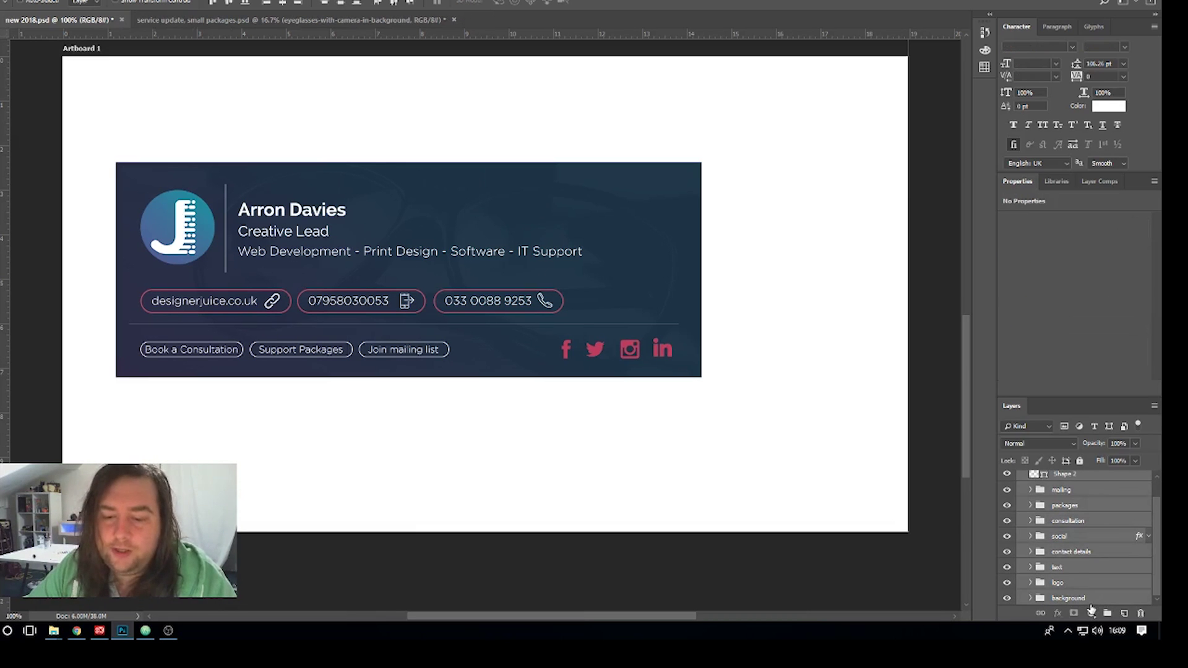
pyautogui.rightClick(1094, 506)
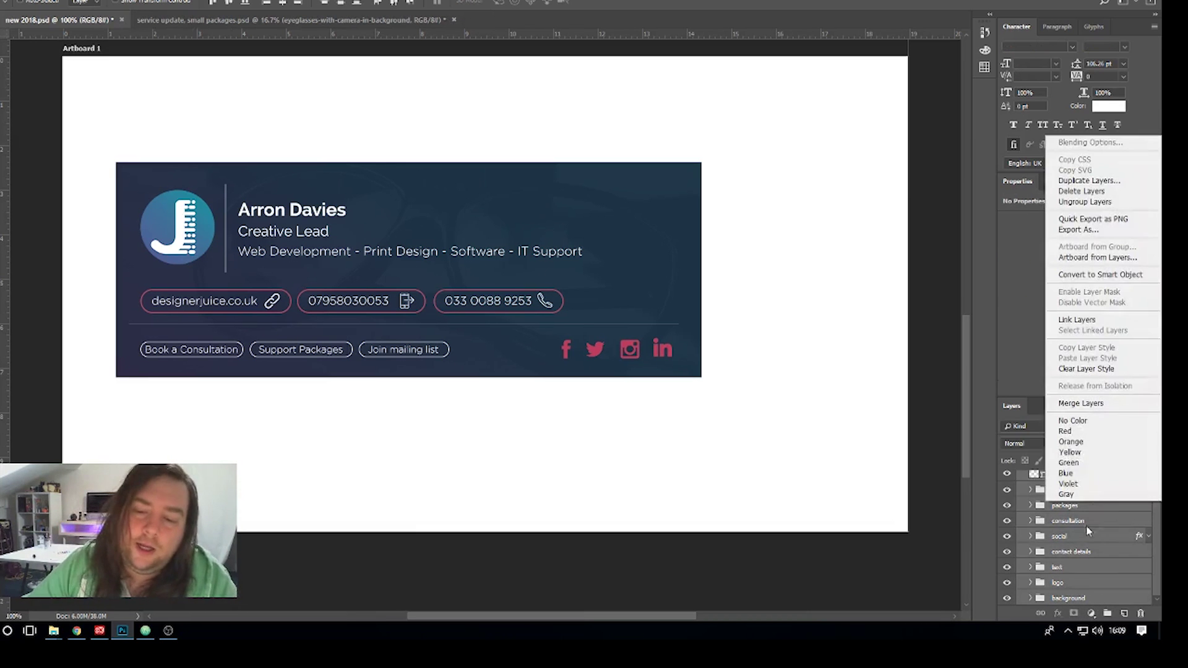
pyautogui.click(1083, 223)
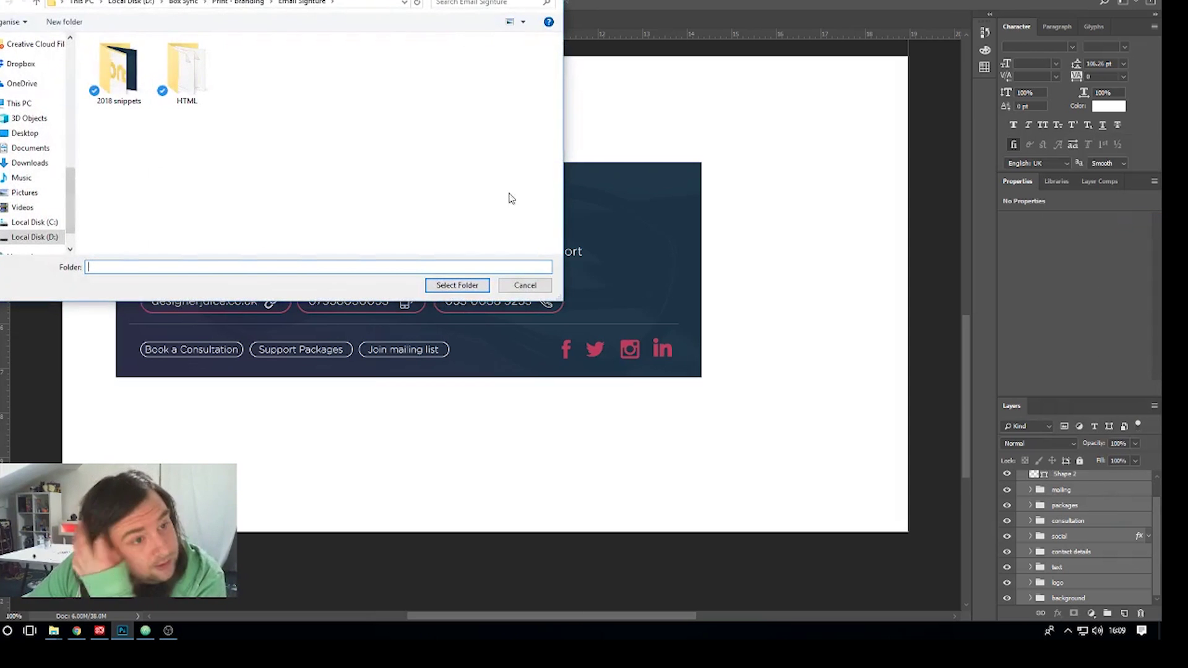
pyautogui.click(525, 289)
pyautogui.rightClick(1078, 483)
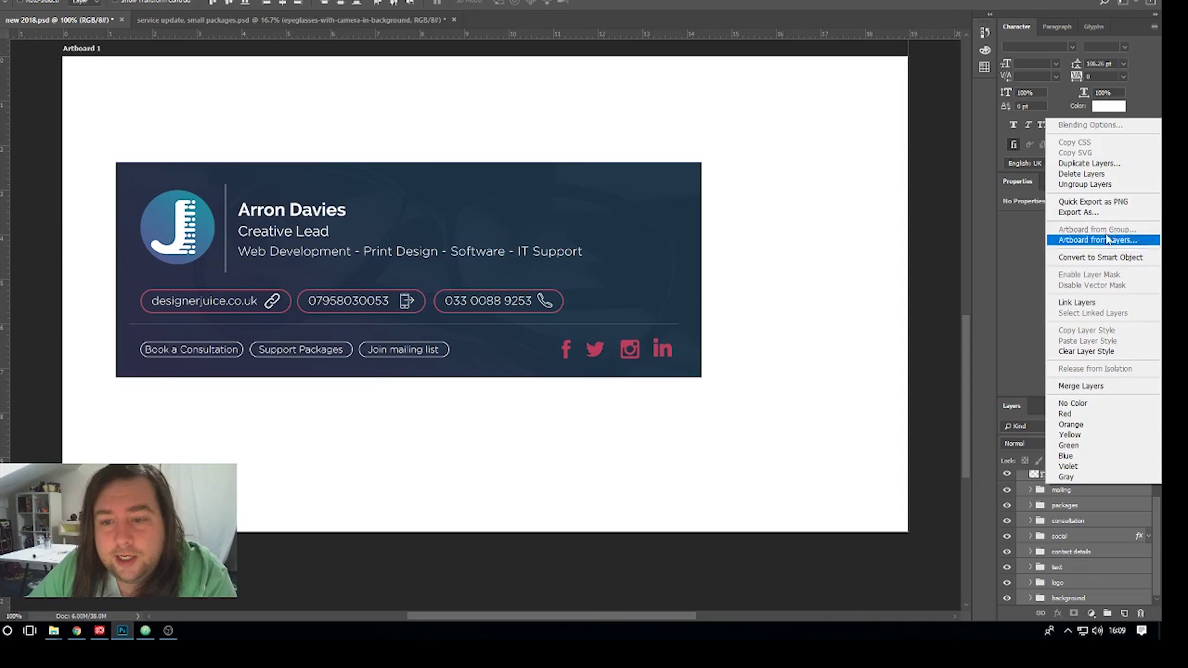
pyautogui.click(1100, 214)
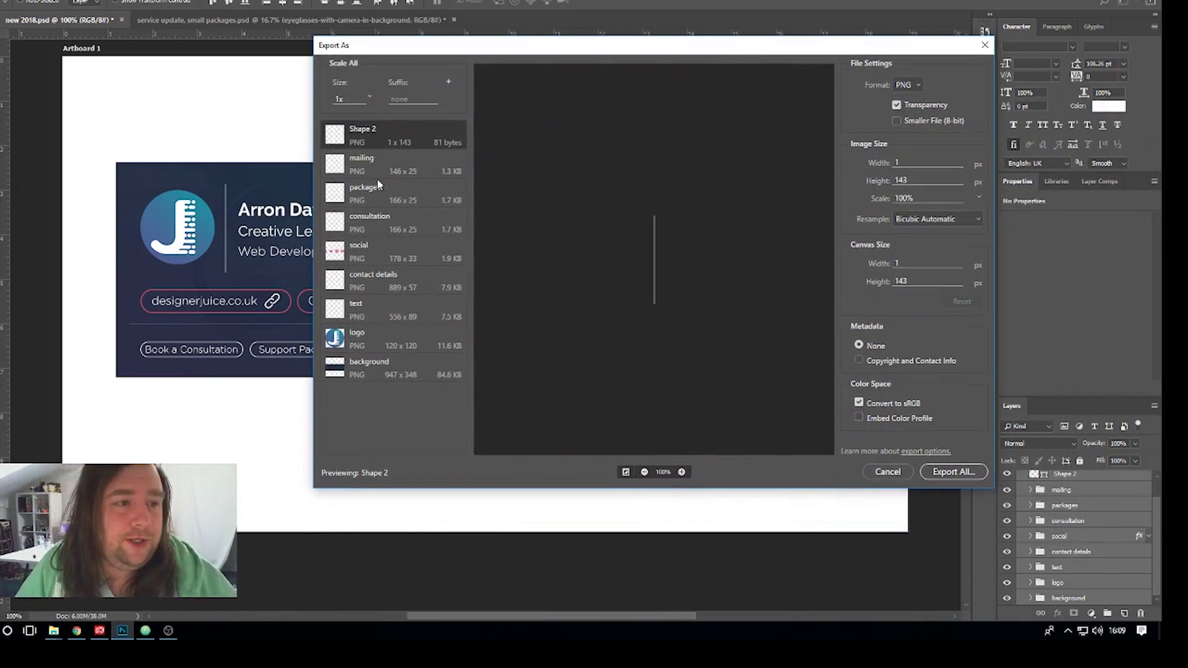
# Preview the mailing, contact details and text assets, keeping the format as PNG
pyautogui.click(378, 171)
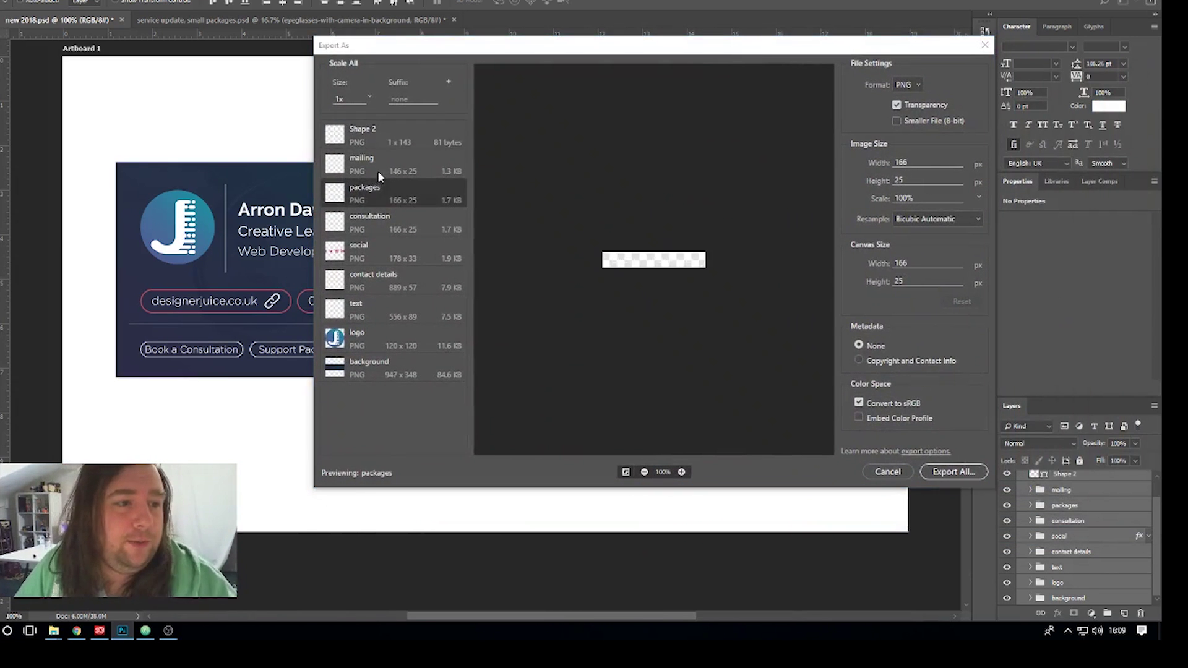
pyautogui.click(407, 276)
pyautogui.click(403, 314)
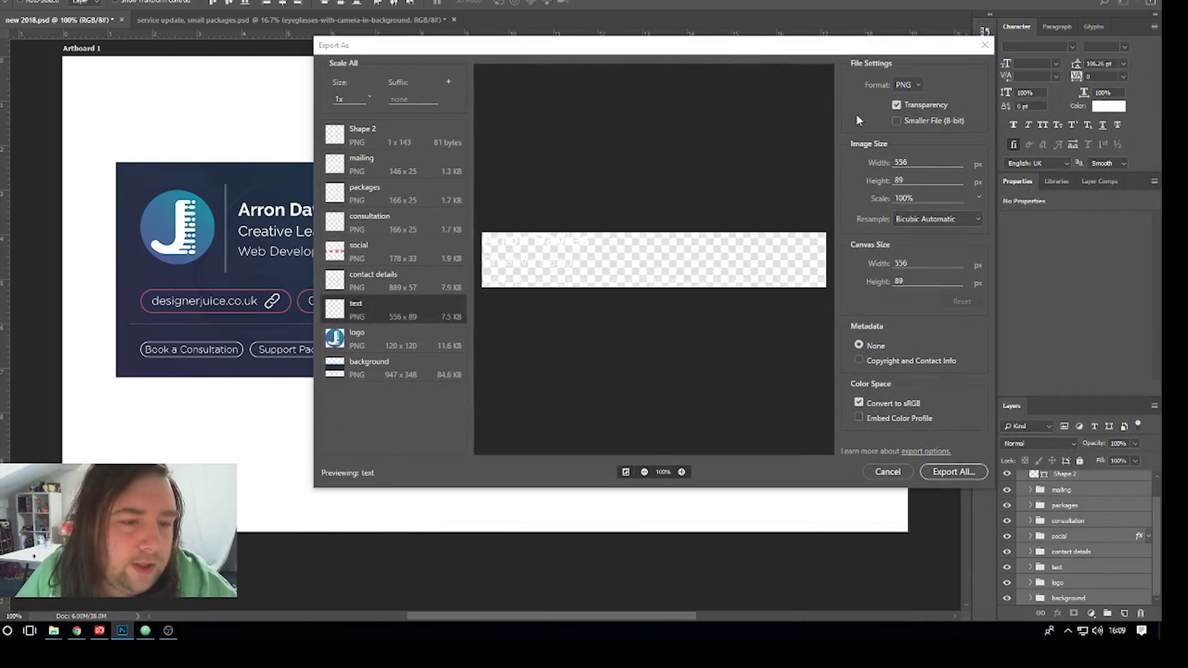
pyautogui.click(923, 85)
pyautogui.click(938, 82)
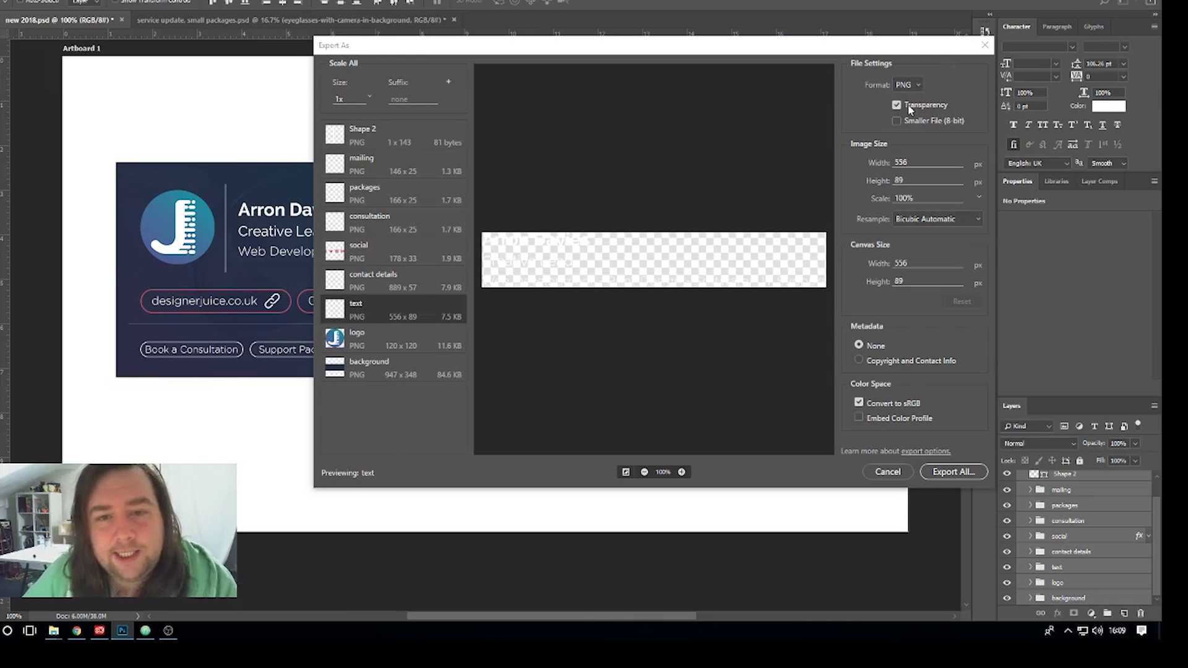
# Preview the logo, background, social icons, consultation and Shape 2 divider assets
pyautogui.click(412, 341)
pyautogui.click(395, 367)
pyautogui.click(404, 340)
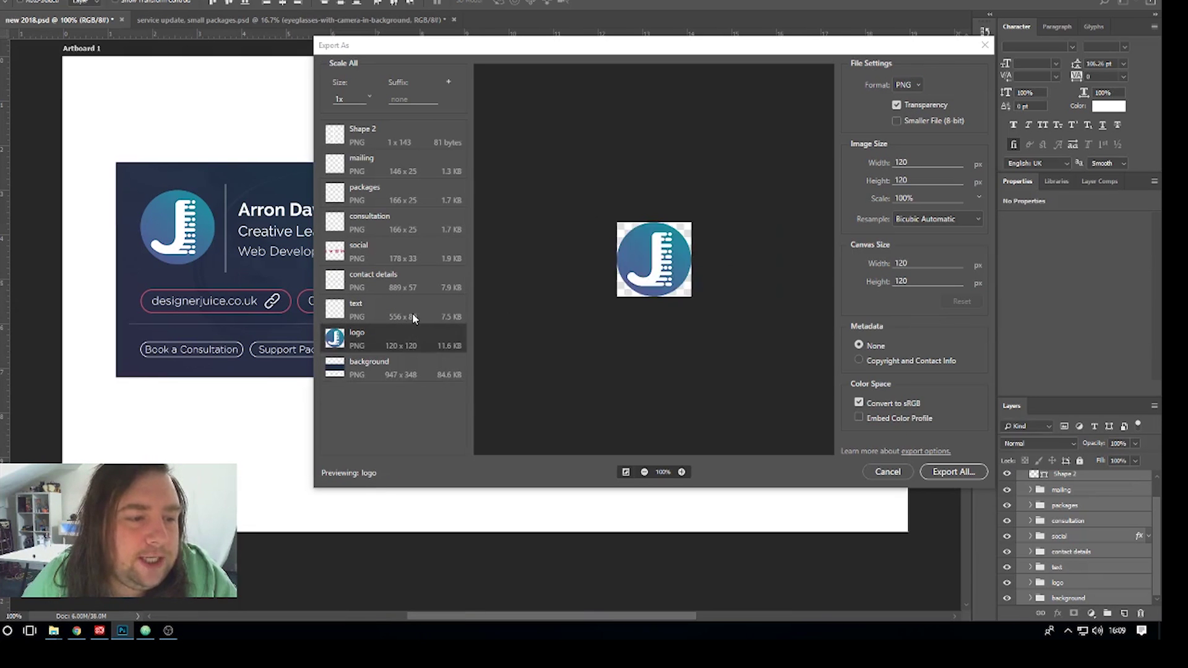
pyautogui.click(414, 311)
pyautogui.click(419, 283)
pyautogui.click(412, 257)
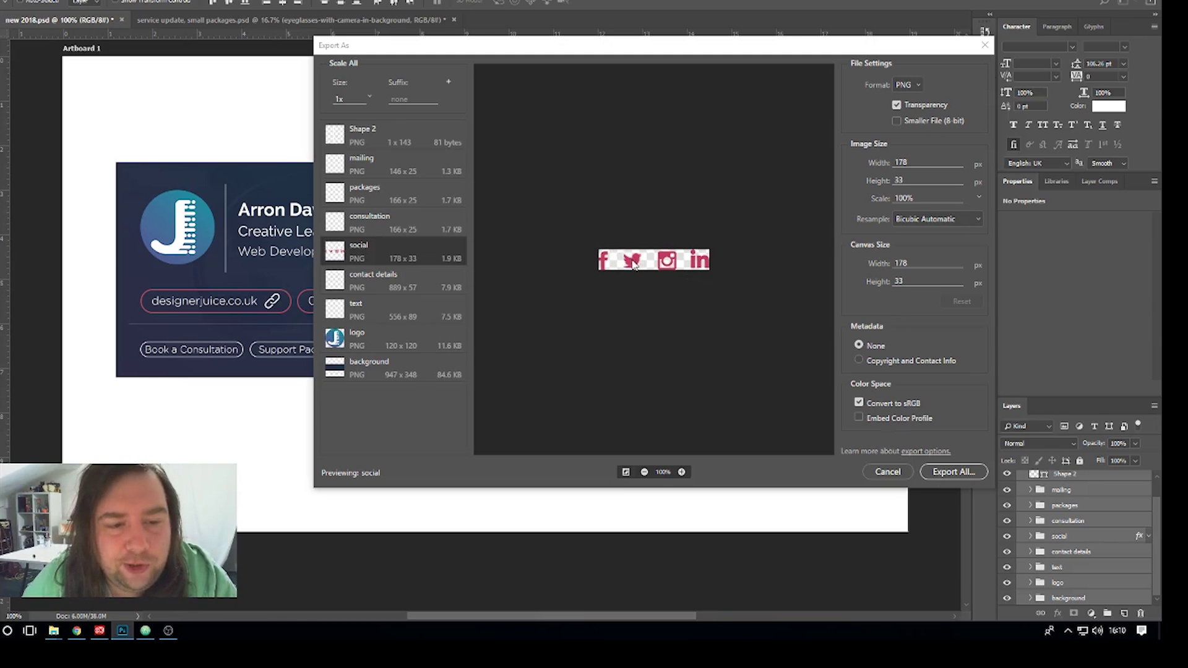
pyautogui.click(411, 229)
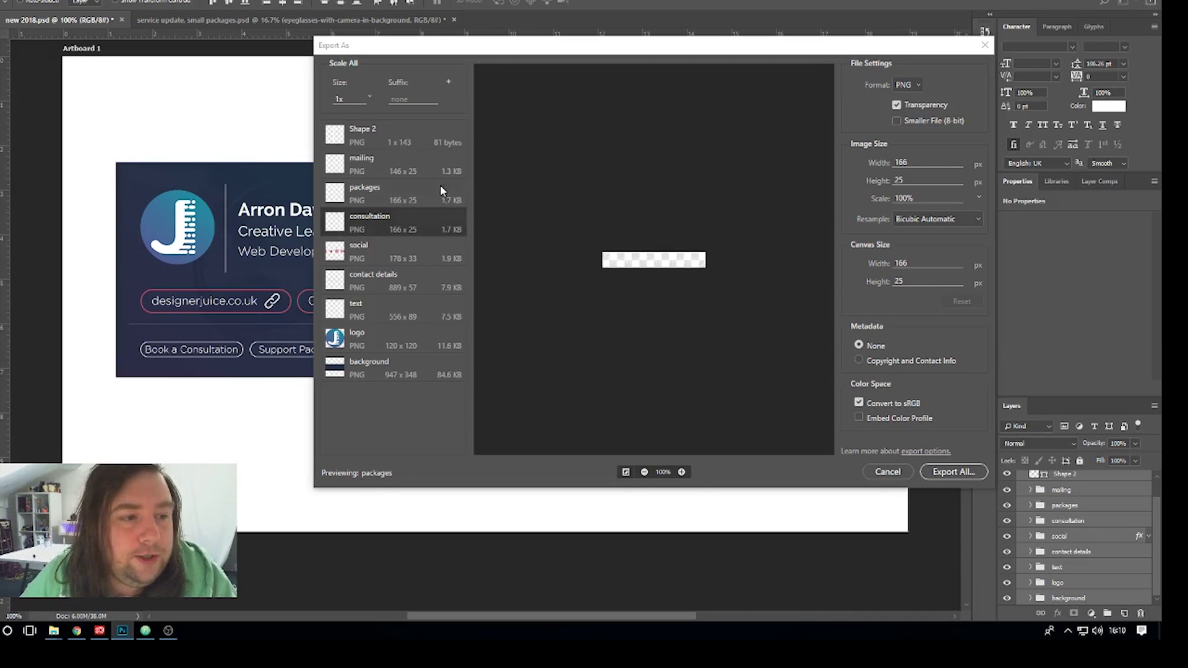
pyautogui.click(437, 136)
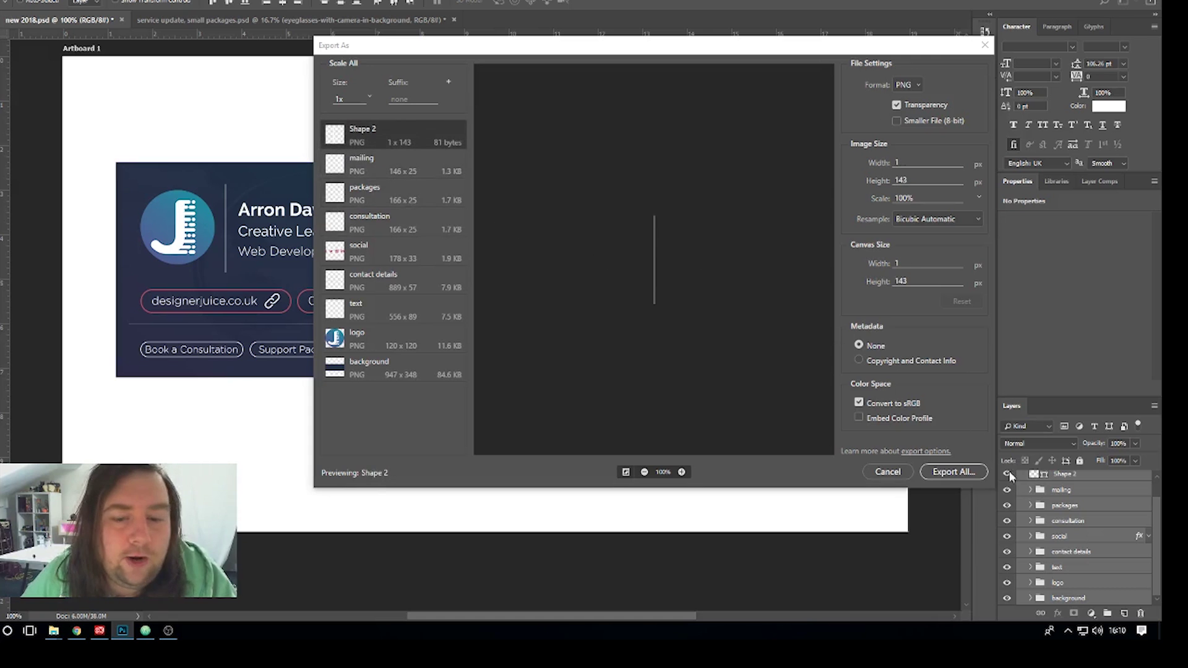
# Cancel Export As without exporting and switch to the signature page in Chrome
pyautogui.click(888, 473)
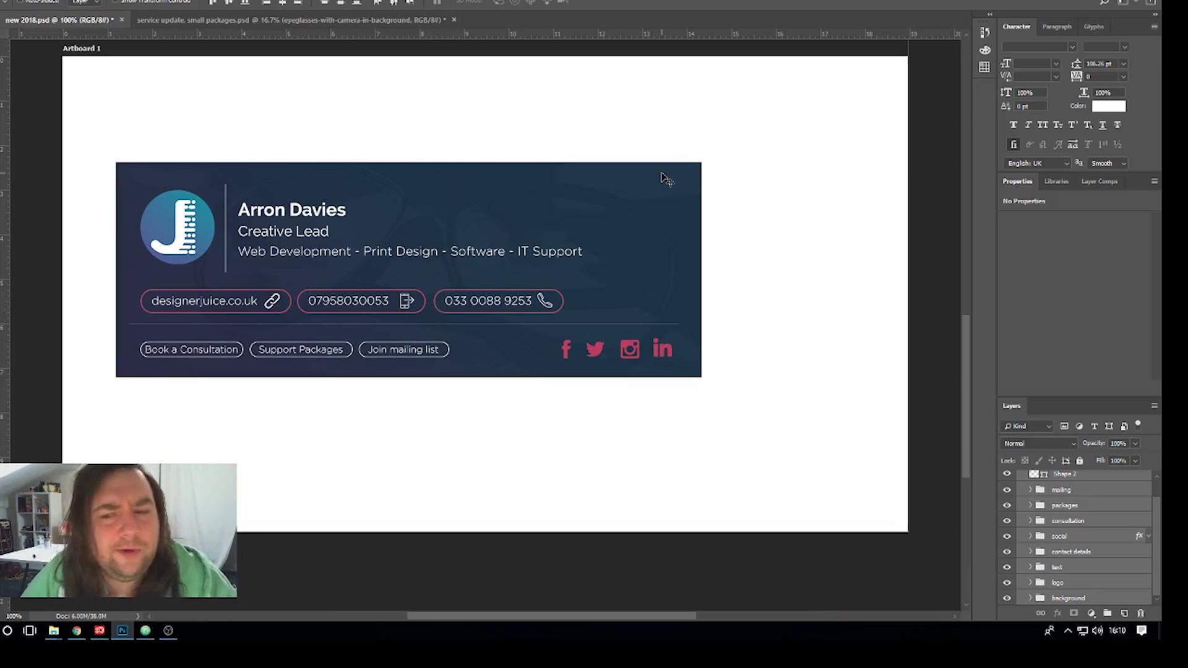
pyautogui.hotkey('alt', 'Tab')
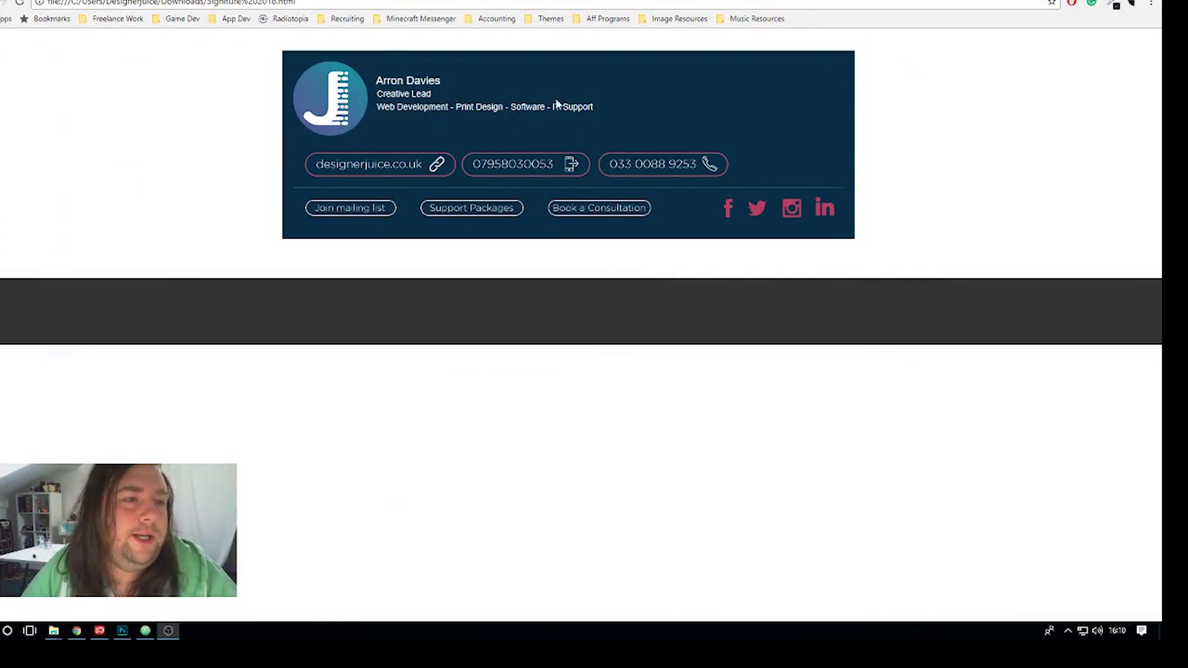
# Compare the page's name, title and services text with the design, then return to MailChimp
pyautogui.moveTo(397, 123); pyautogui.dragTo(594, 108)
pyautogui.click(595, 108)
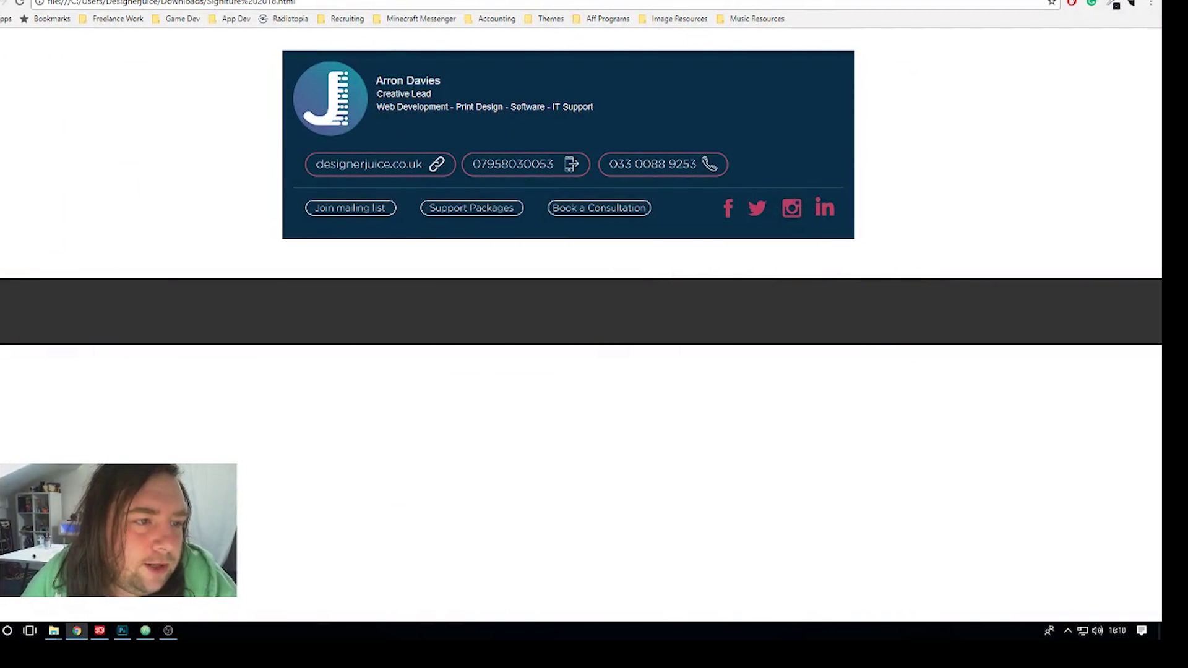
pyautogui.moveTo(375, 80); pyautogui.dragTo(590, 101)
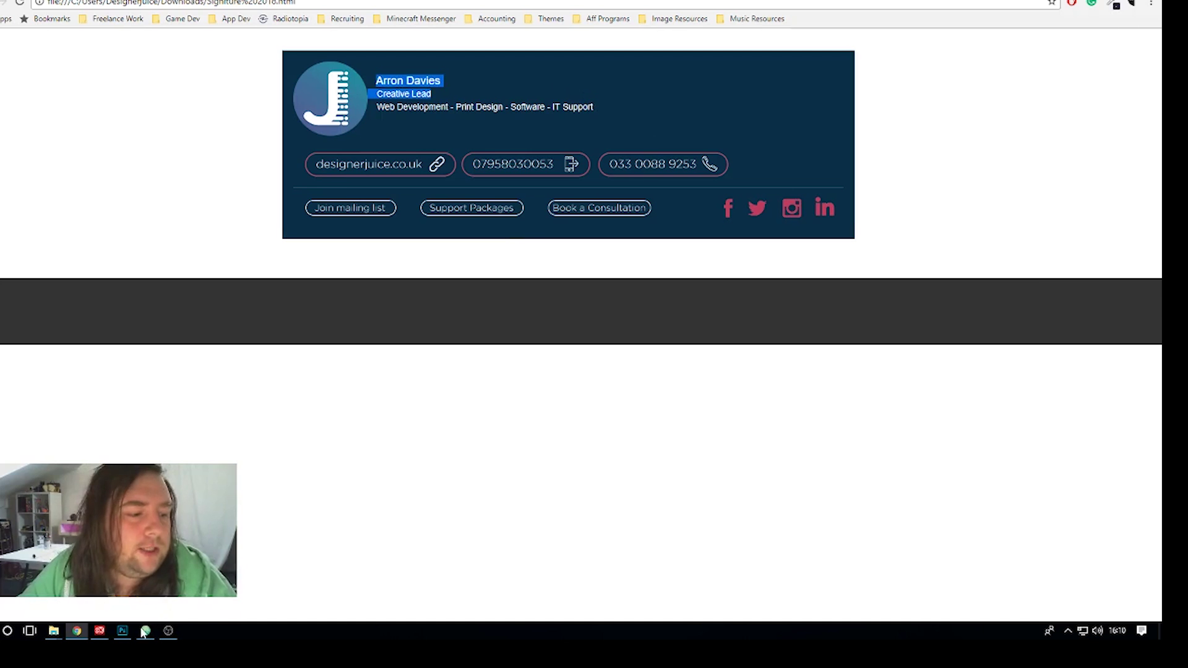
pyautogui.click(122, 631)
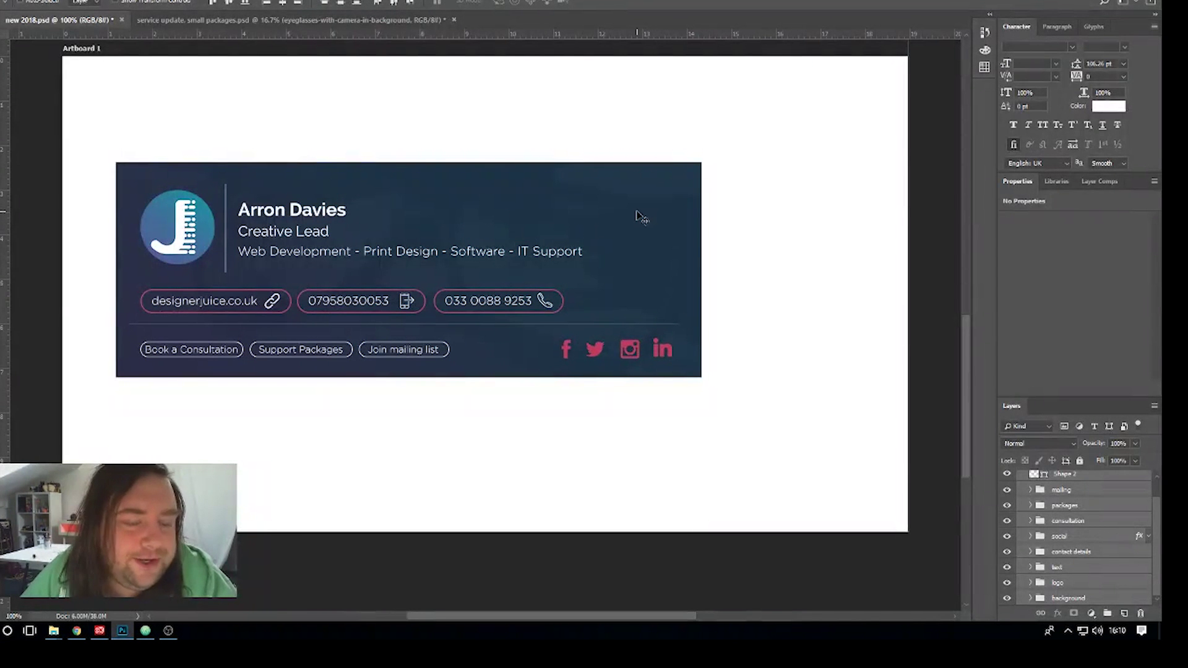
pyautogui.hotkey('alt', 'Tab')
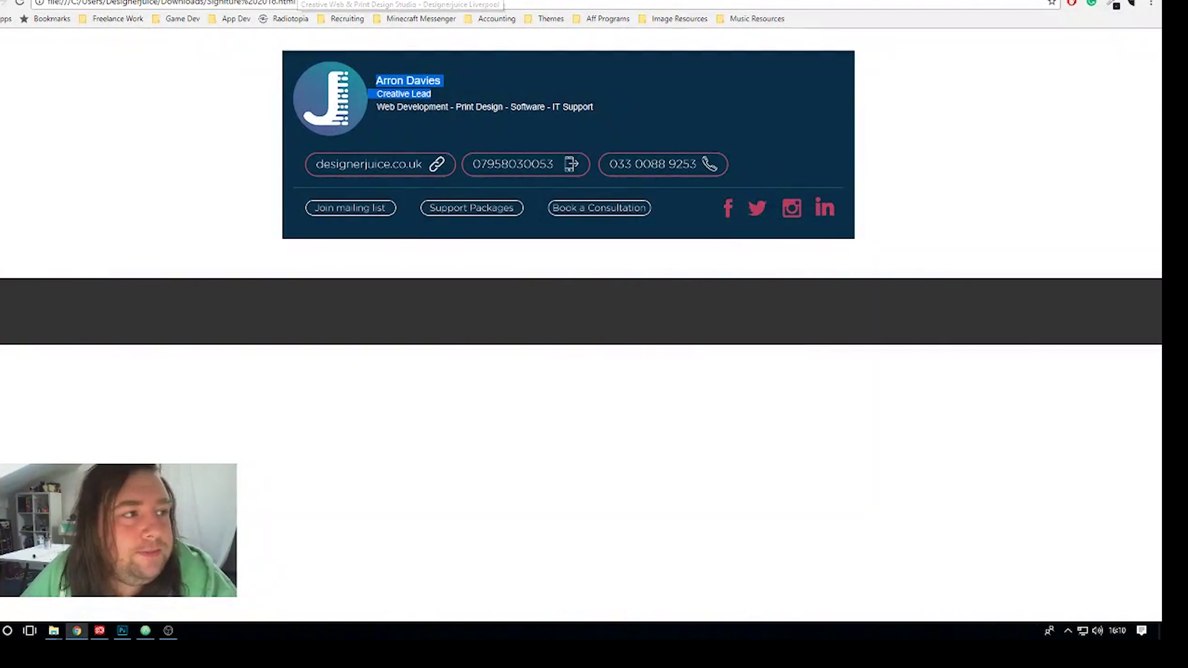
pyautogui.hotkey('ctrl', 'Tab')
pyautogui.hotkey('ctrl', 'Tab')
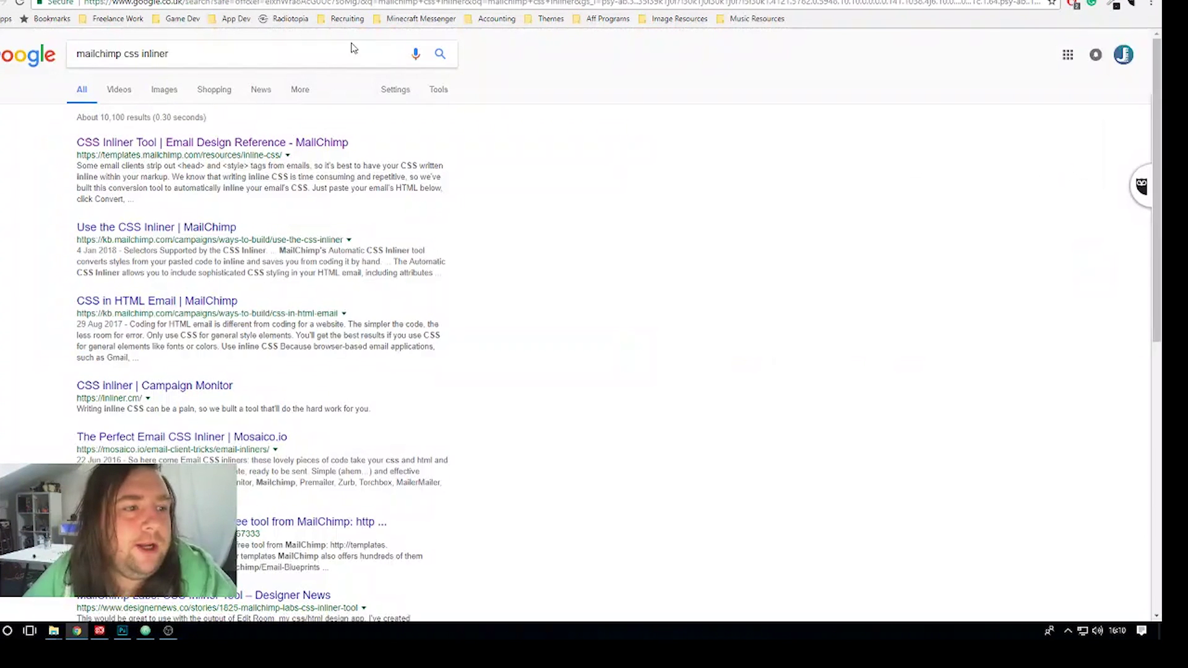
pyautogui.hotkey('ctrl', 'shift', 'Tab')
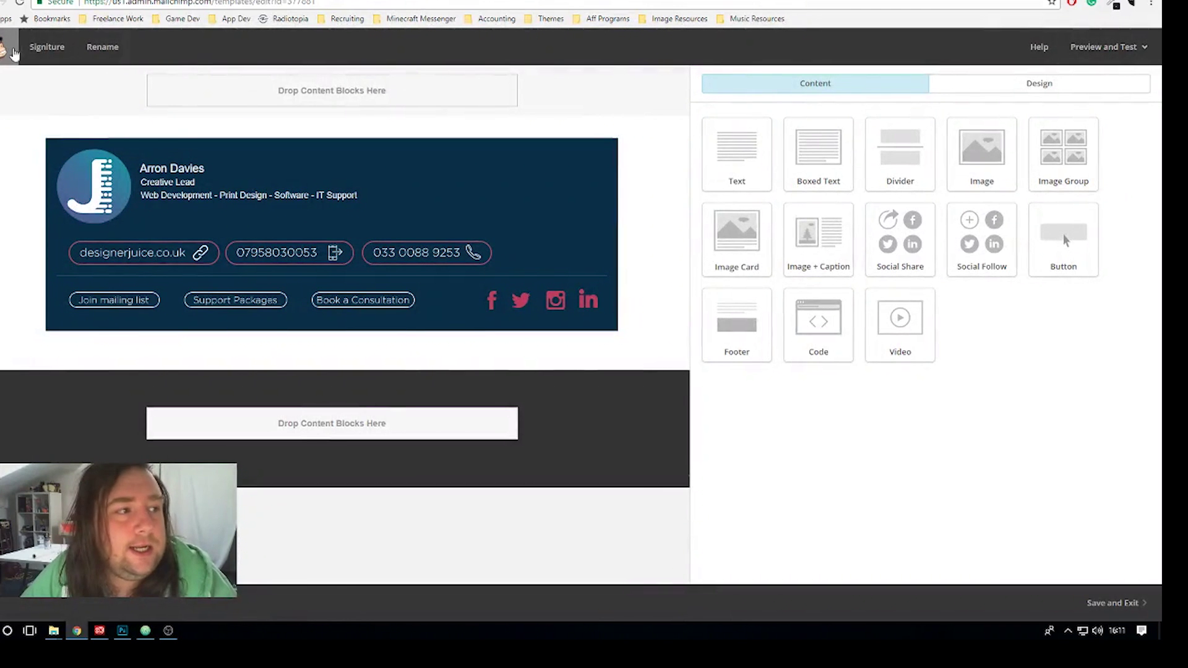
# Create a new template from the Featured Follow Up layout in Templates
pyautogui.click(9, 46)
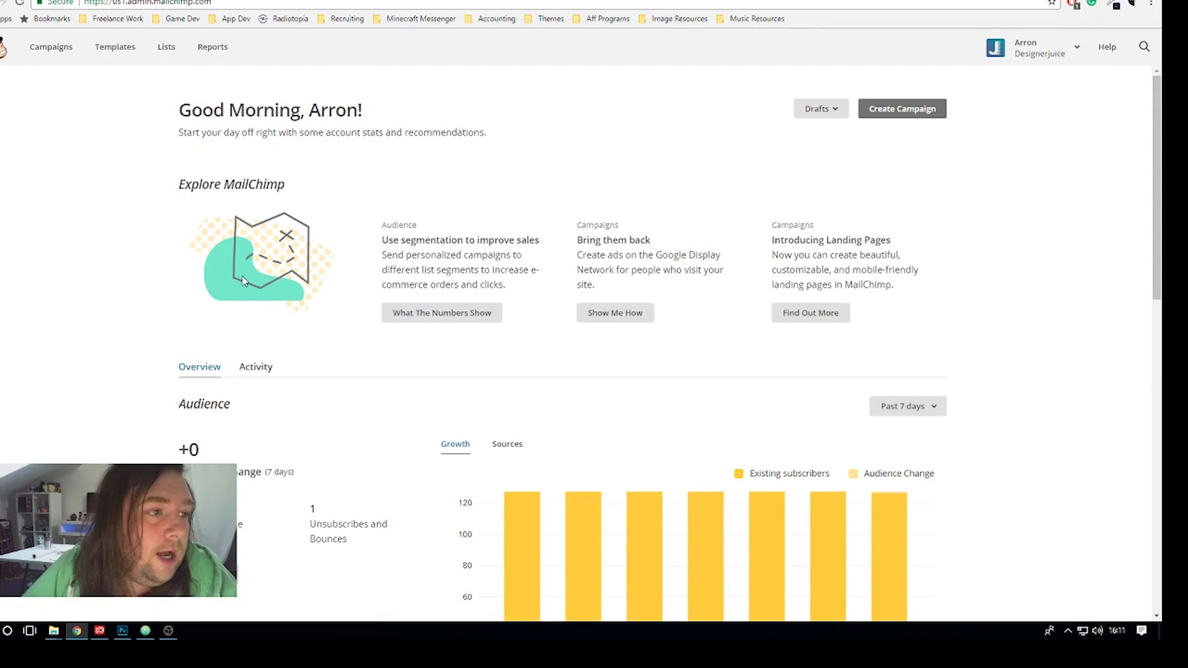
pyautogui.click(120, 48)
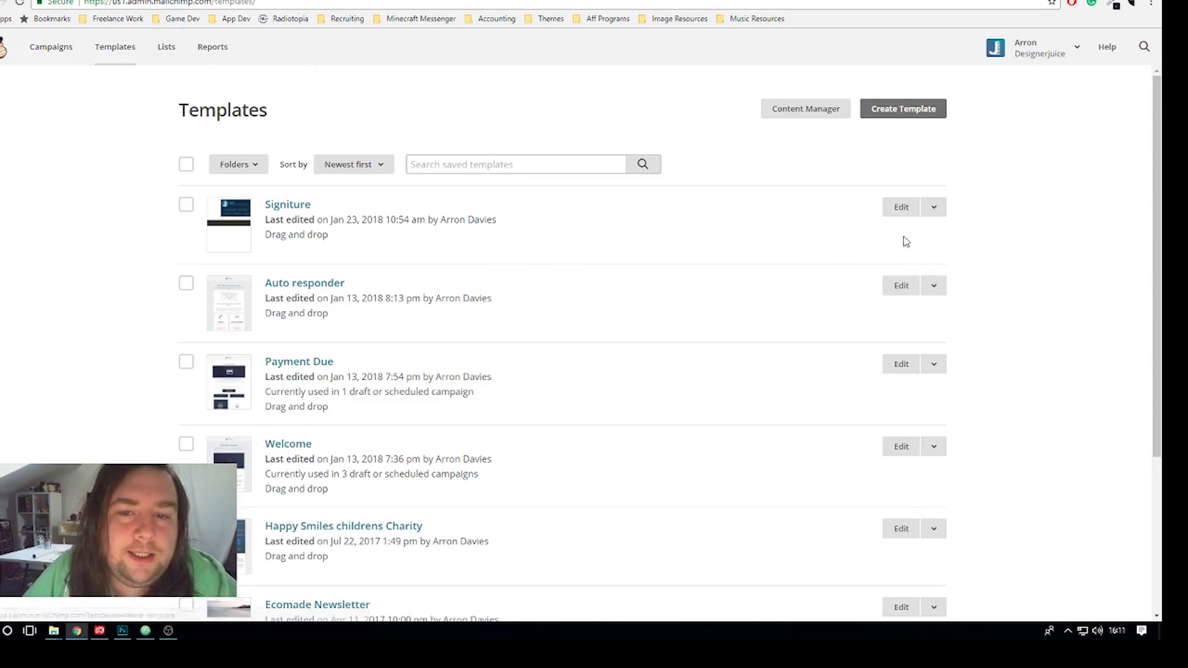
pyautogui.click(909, 110)
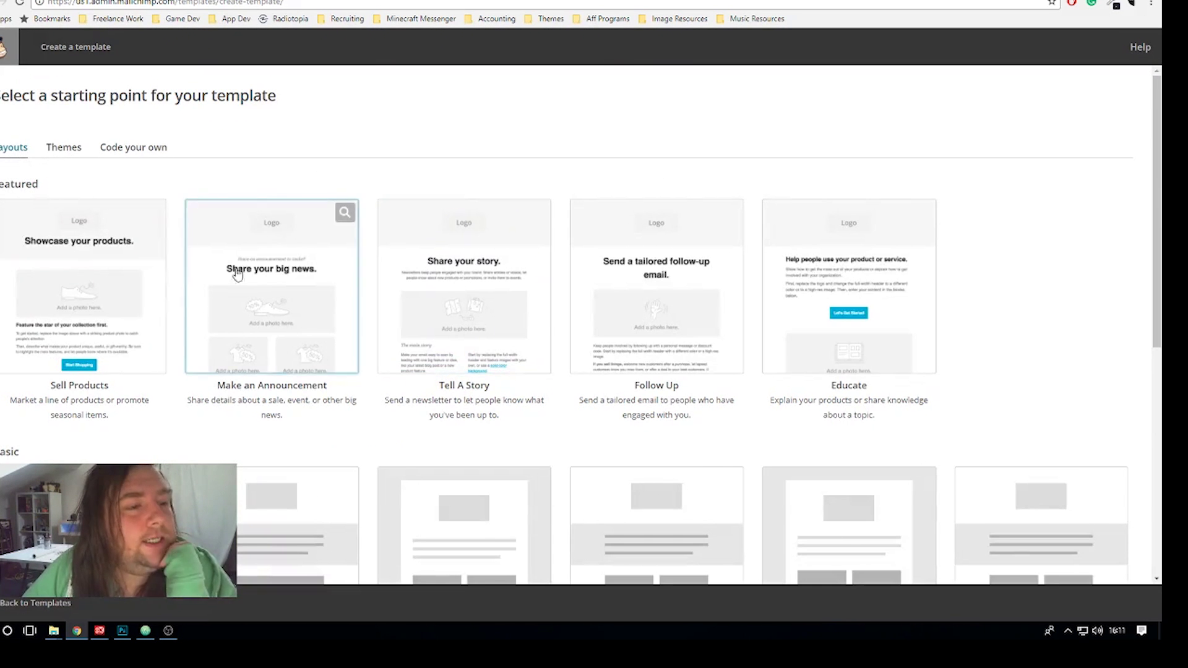
pyautogui.scroll(-6, 151, 399)
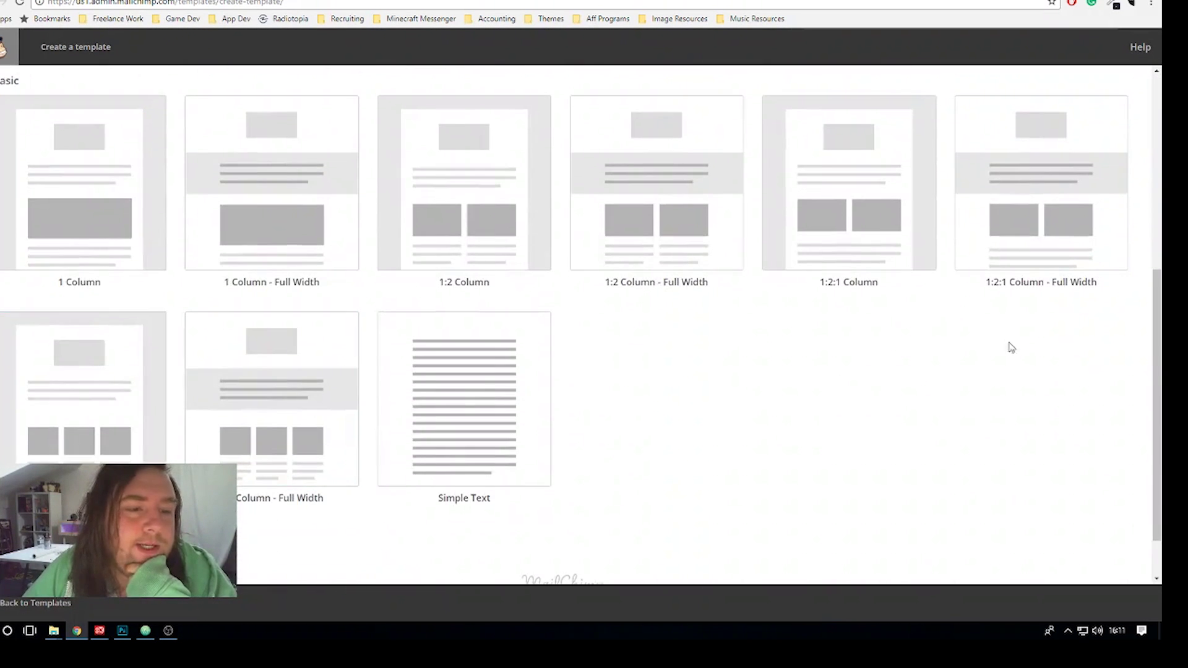
pyautogui.scroll(5, 512, 380)
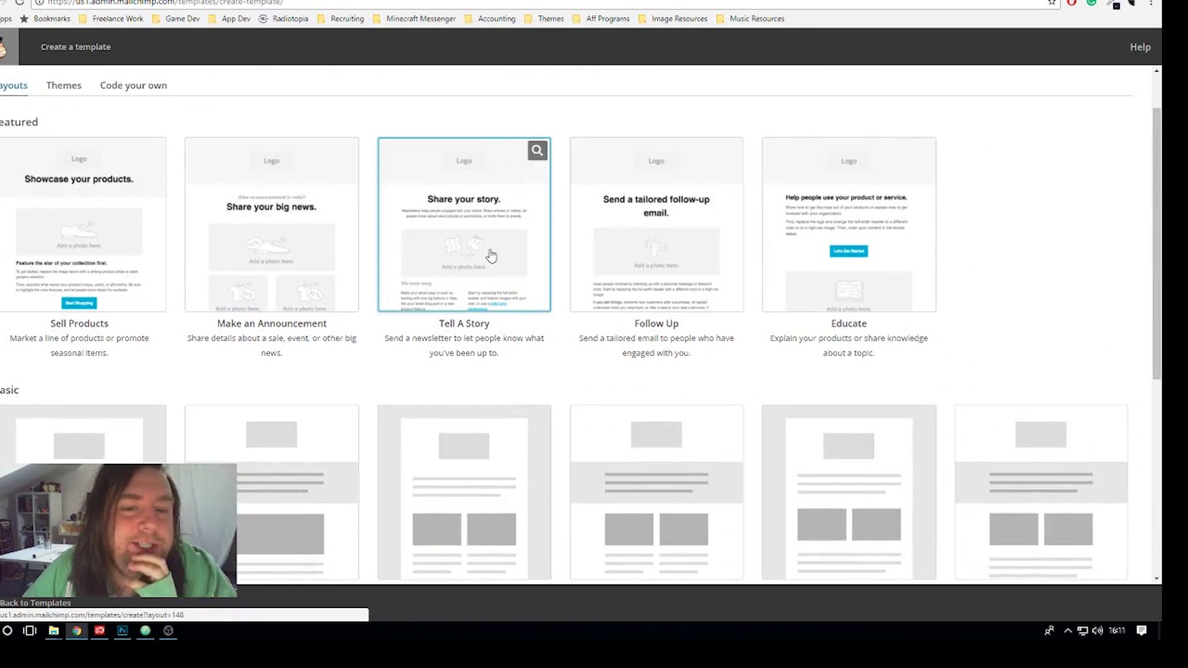
pyautogui.click(657, 275)
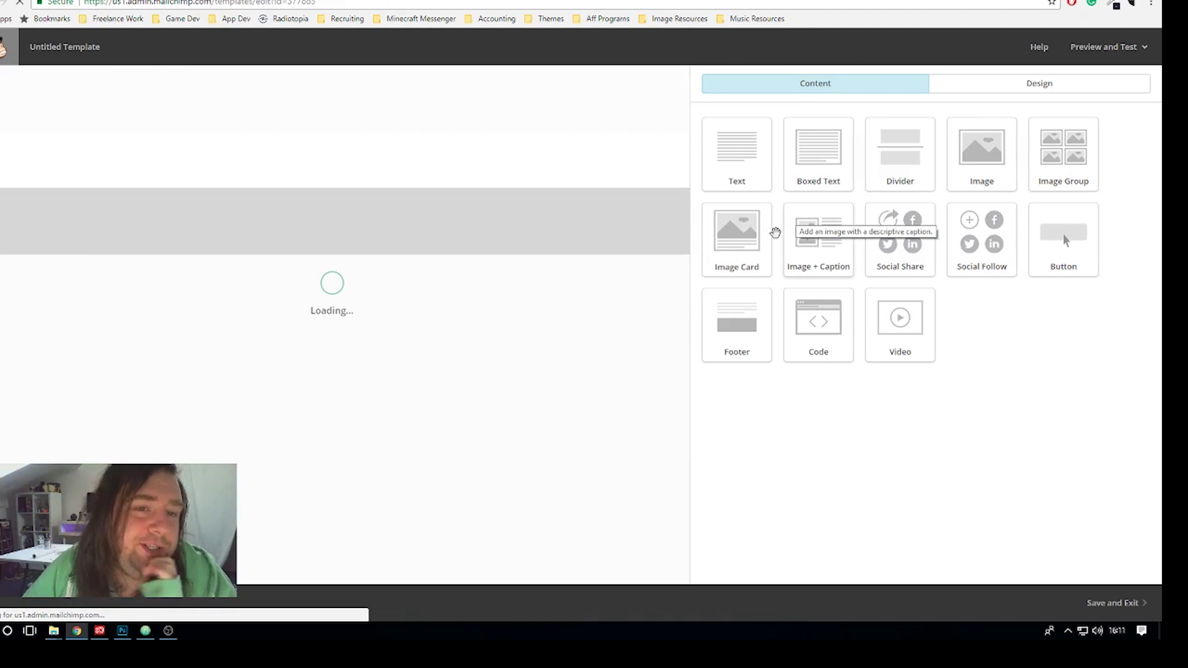
# Delete the Logo, intro text, Let's Get Started, Choose your approach, Share one idea and One last thing blocks
pyautogui.moveTo(384, 165)
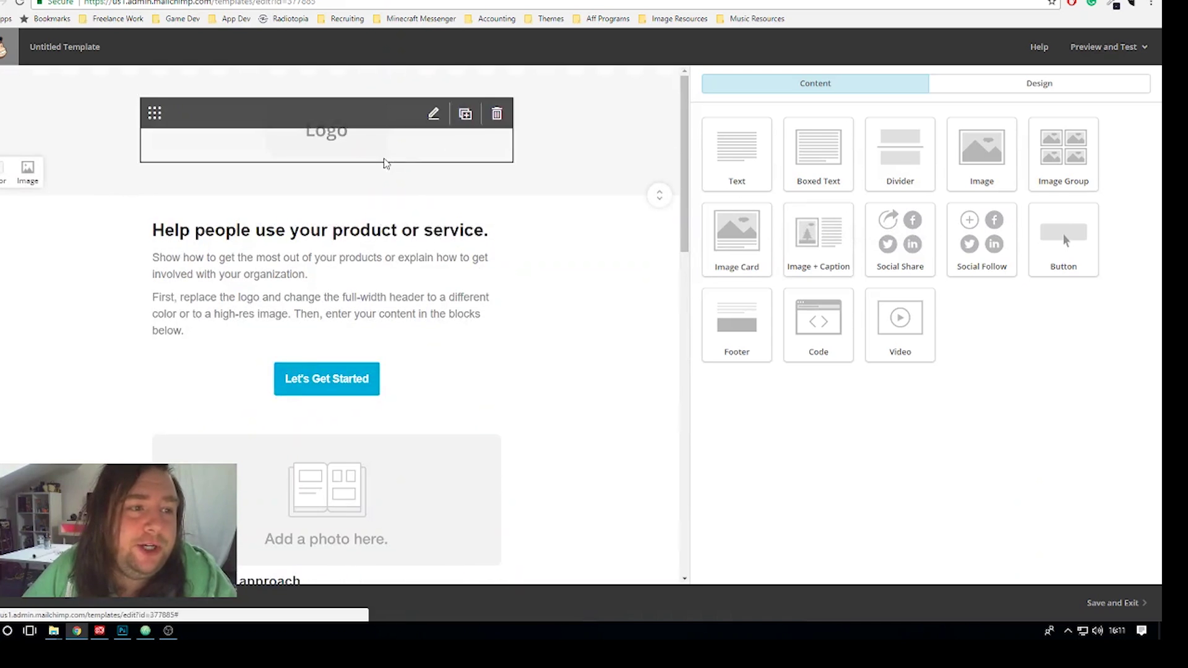
pyautogui.click(497, 116)
pyautogui.click(433, 377)
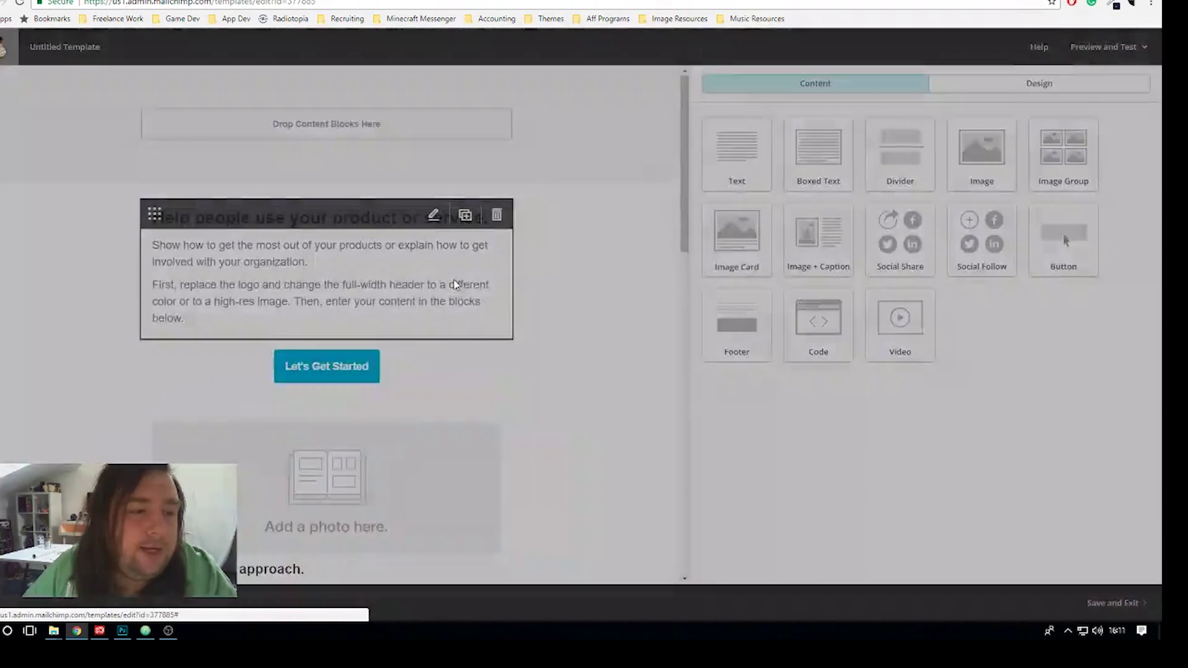
pyautogui.click(492, 215)
pyautogui.click(433, 377)
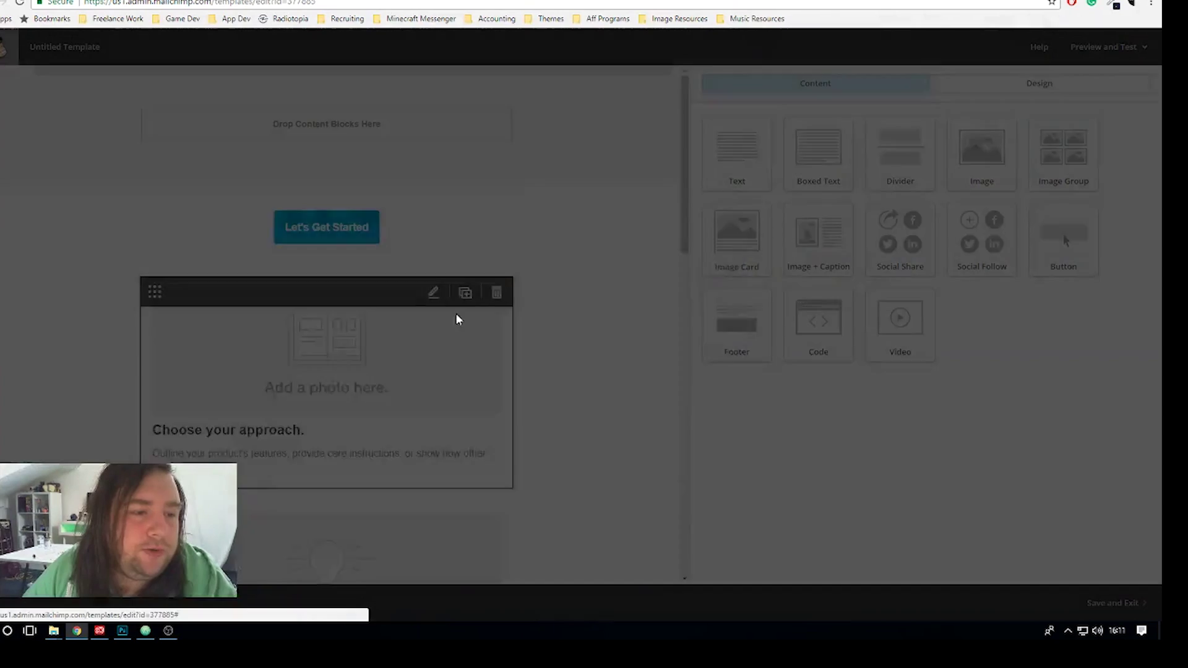
pyautogui.click(495, 226)
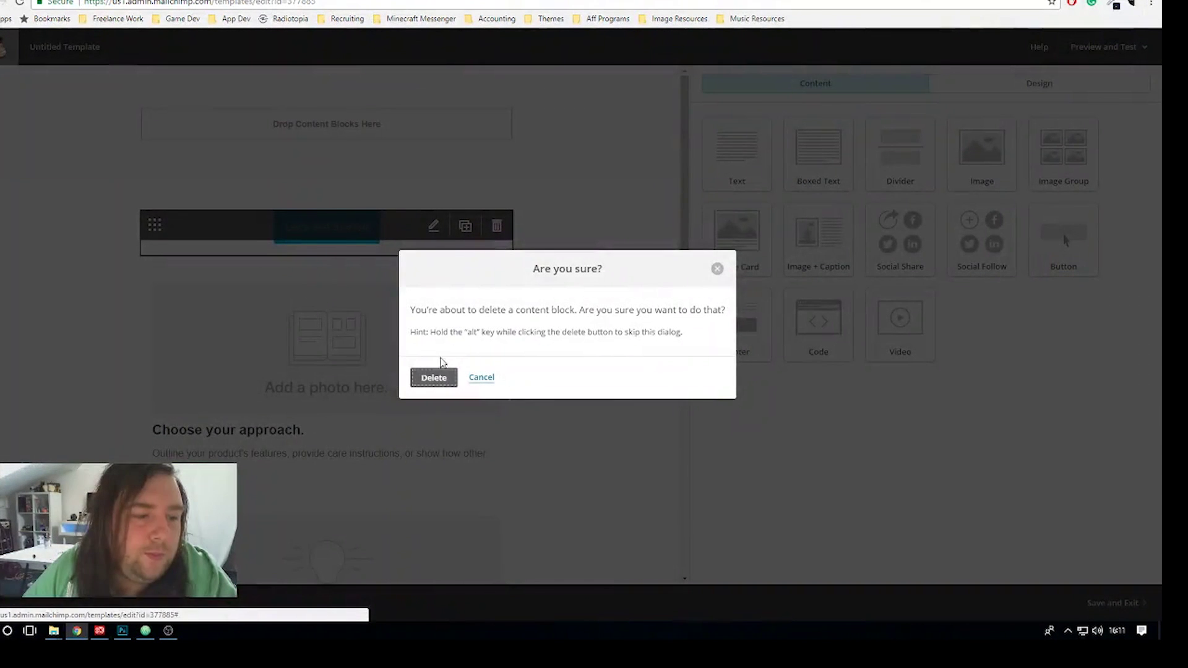
pyautogui.click(452, 373)
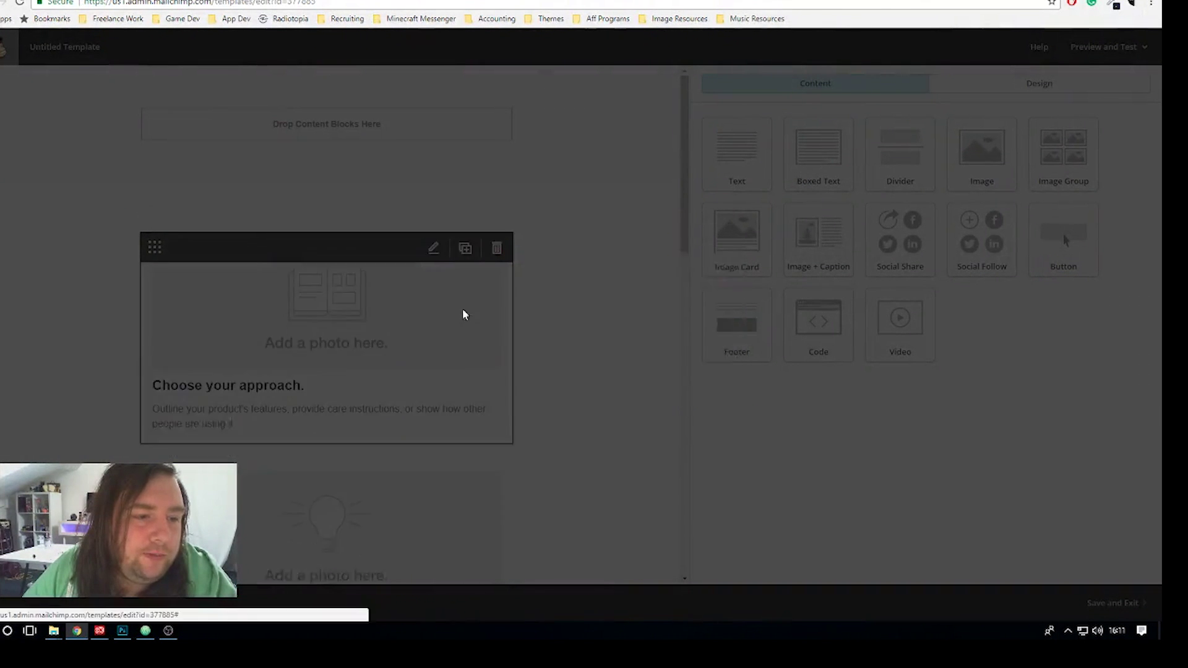
pyautogui.click(497, 245)
pyautogui.click(453, 381)
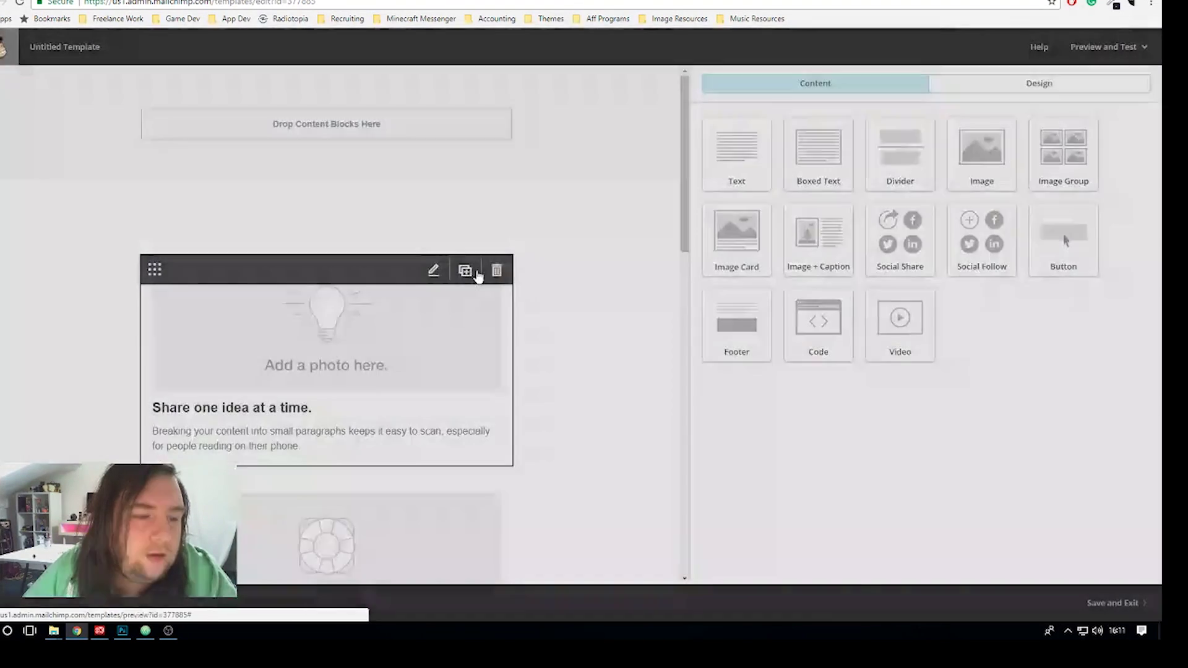
pyautogui.click(497, 268)
pyautogui.click(435, 384)
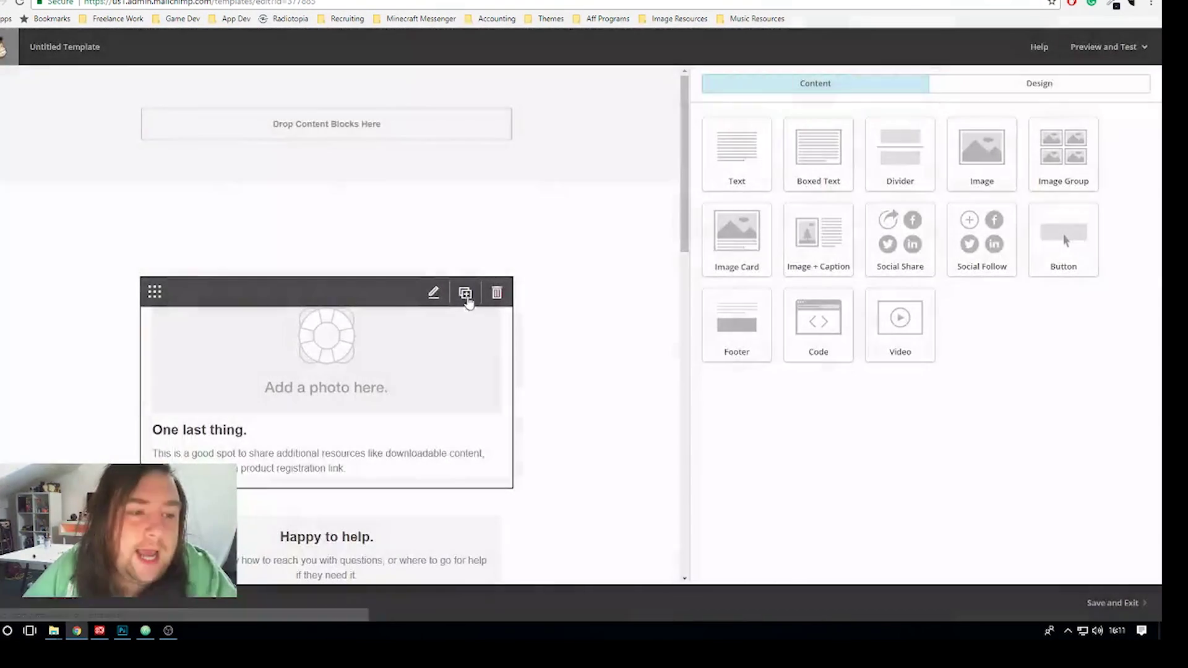
pyautogui.click(496, 292)
pyautogui.click(438, 378)
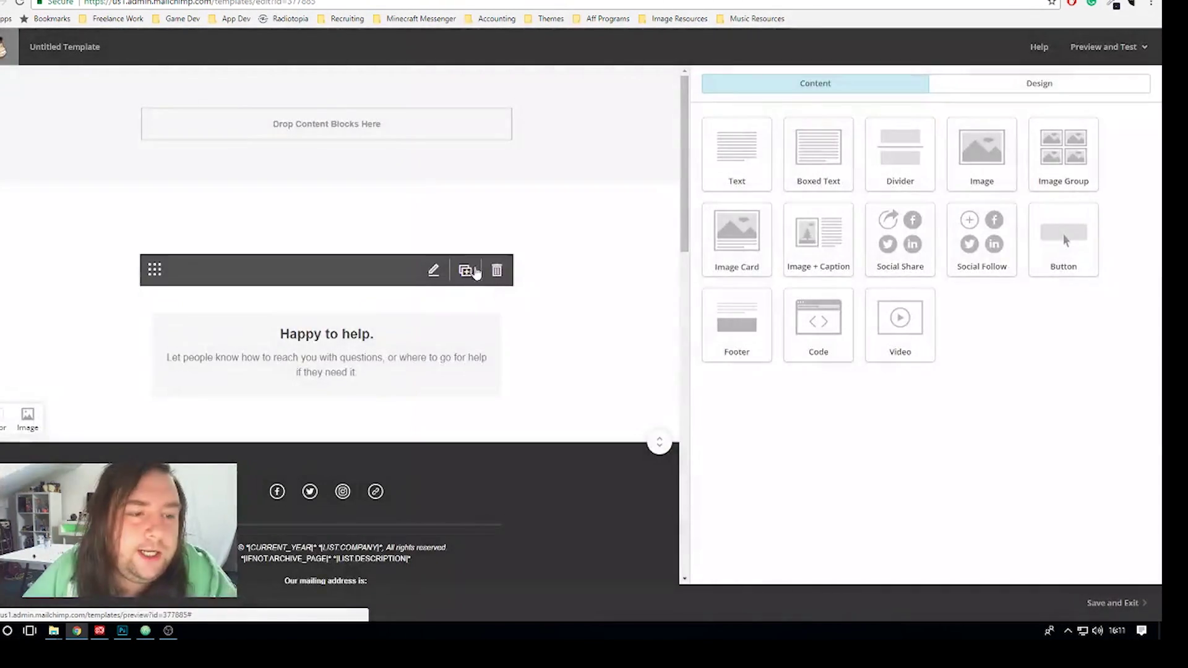
# Delete the leftover content blocks, including Happy to help, above the footer
pyautogui.click(497, 273)
pyautogui.click(453, 375)
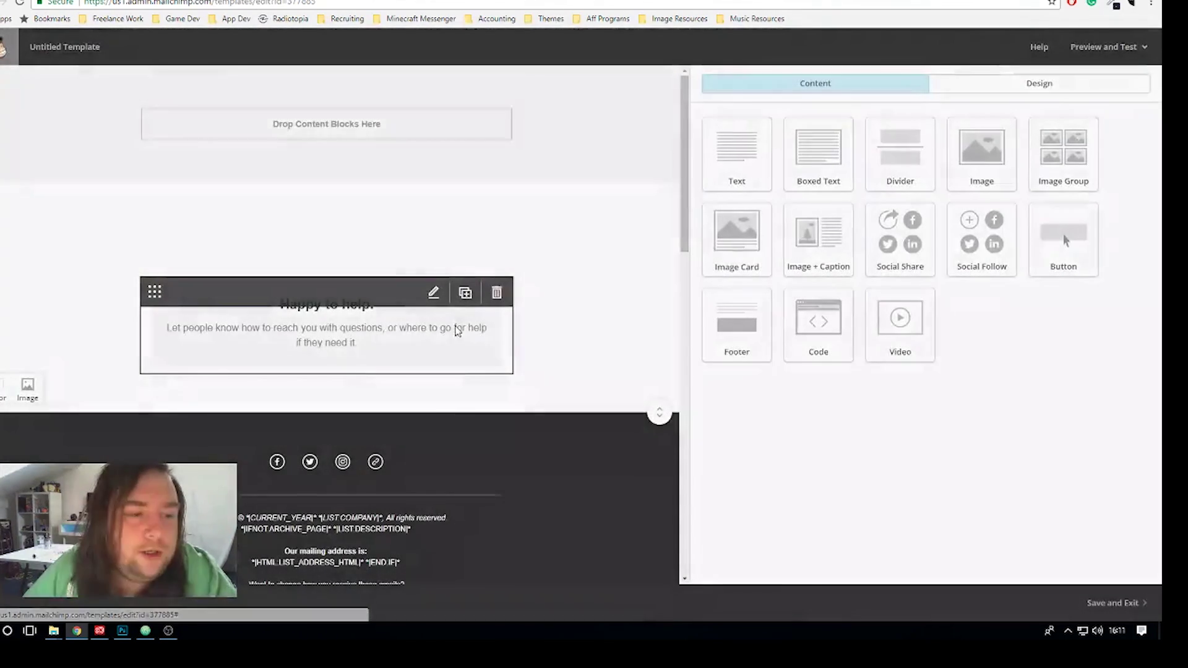
pyautogui.click(497, 297)
pyautogui.click(437, 374)
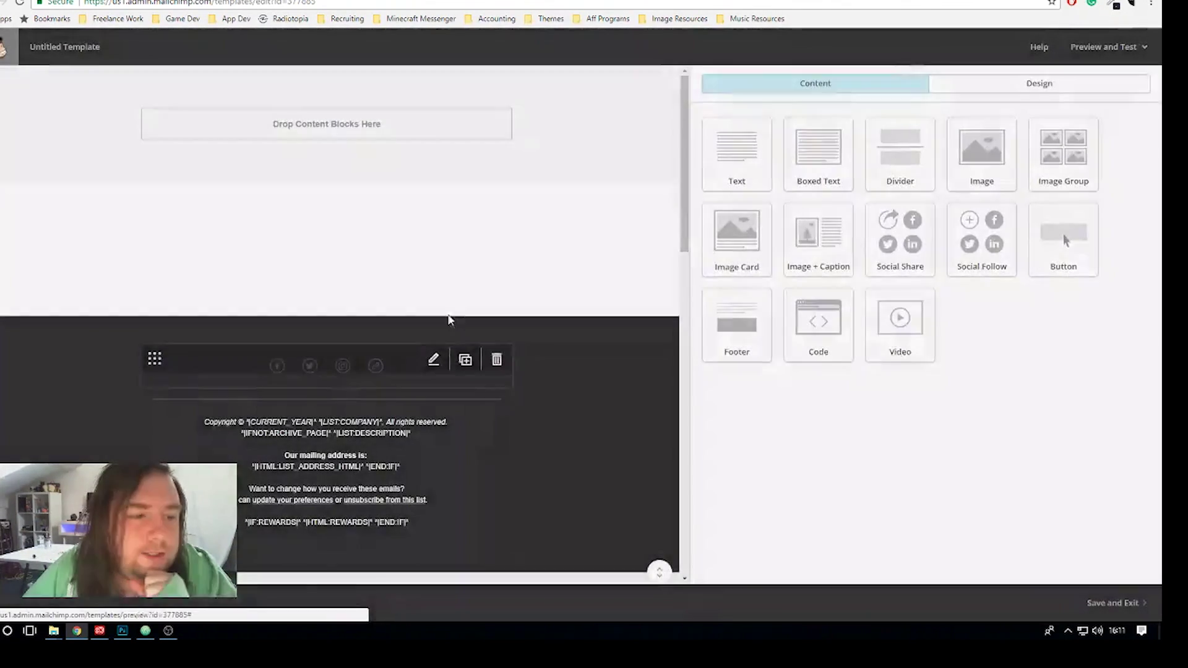
pyautogui.click(494, 278)
pyautogui.click(434, 375)
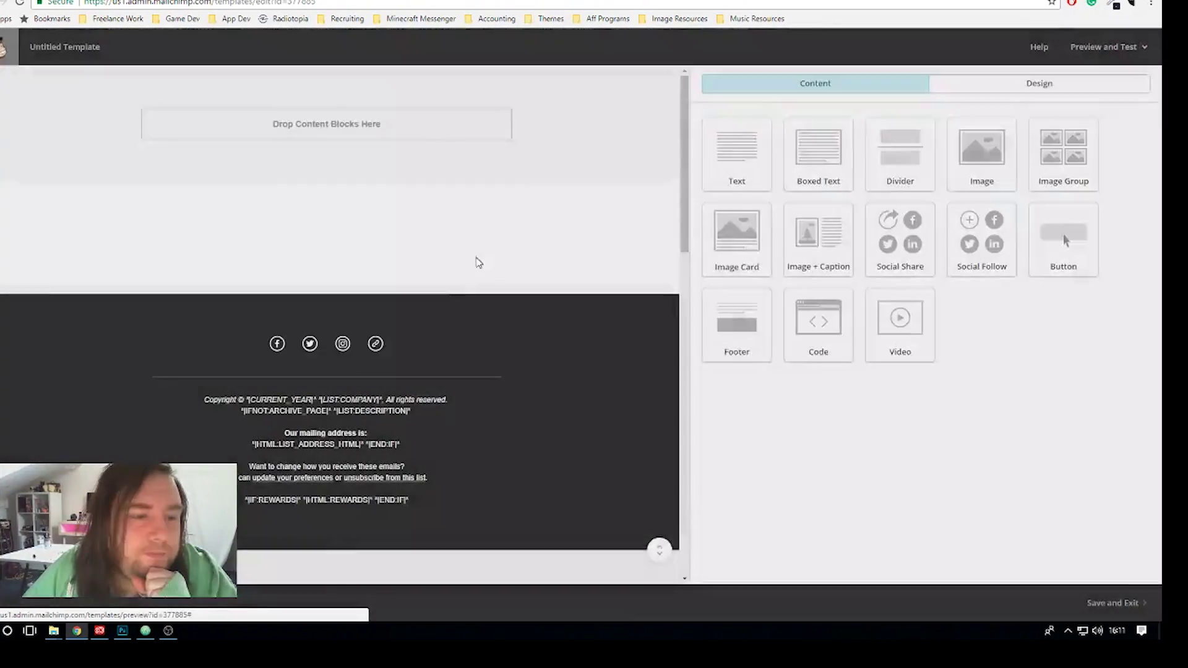
pyautogui.click(495, 226)
pyautogui.click(432, 376)
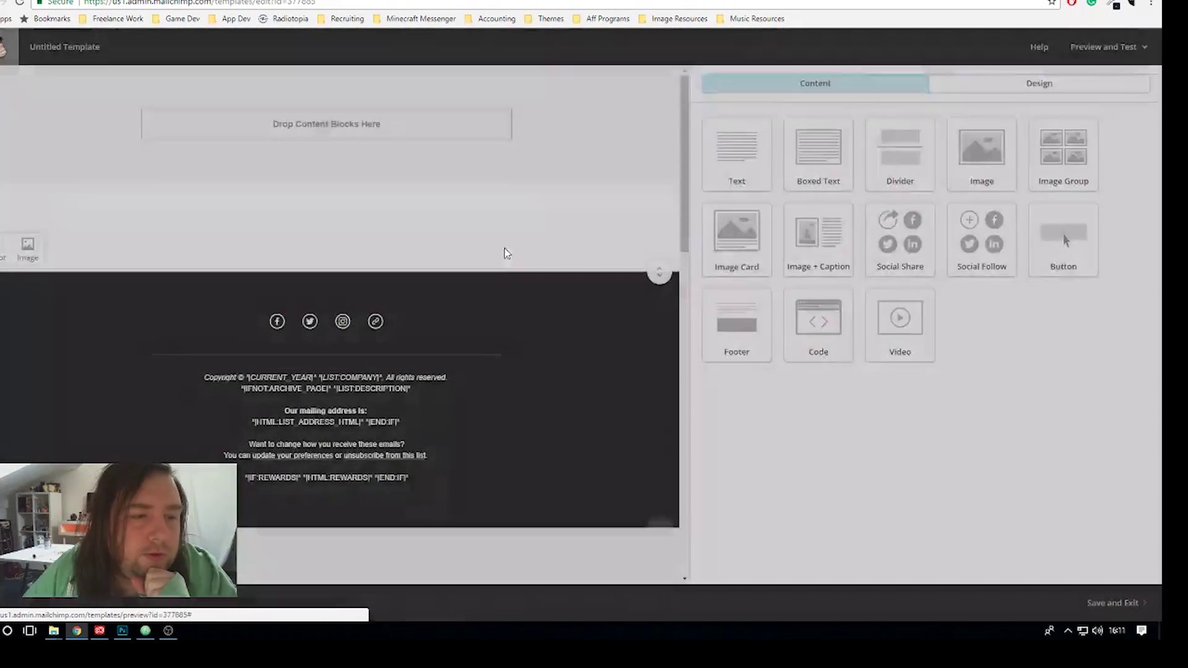
# Delete the footer copyright, social icons and divider blocks, plus the white-section block
pyautogui.click(496, 227)
pyautogui.click(433, 376)
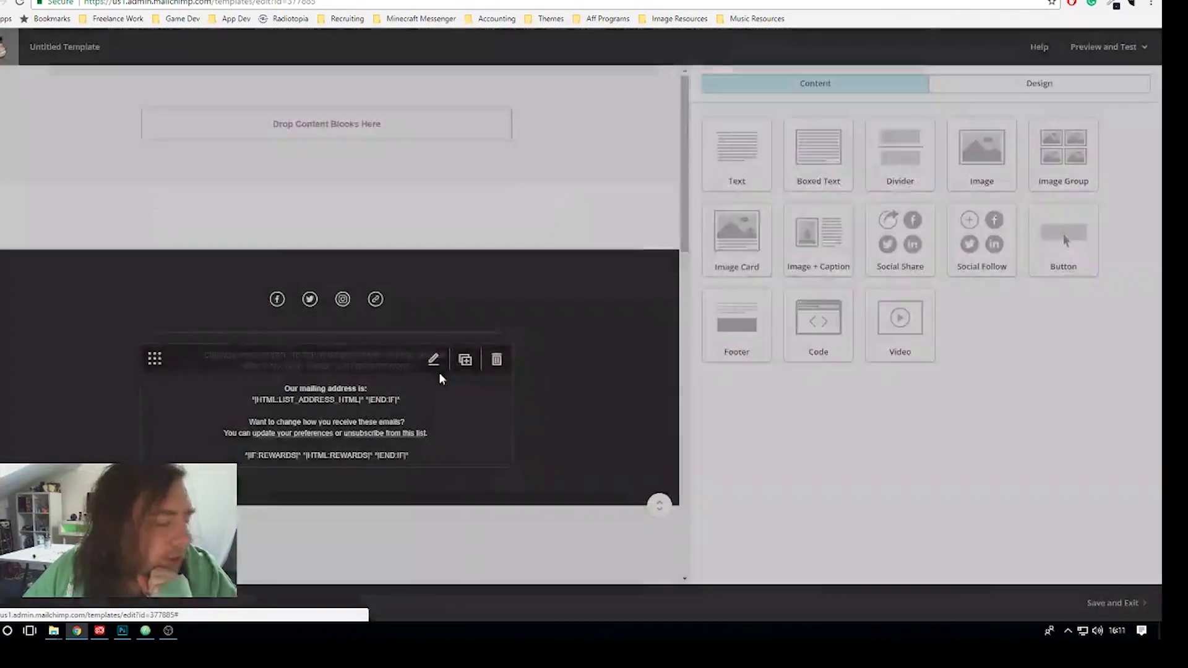
pyautogui.click(493, 362)
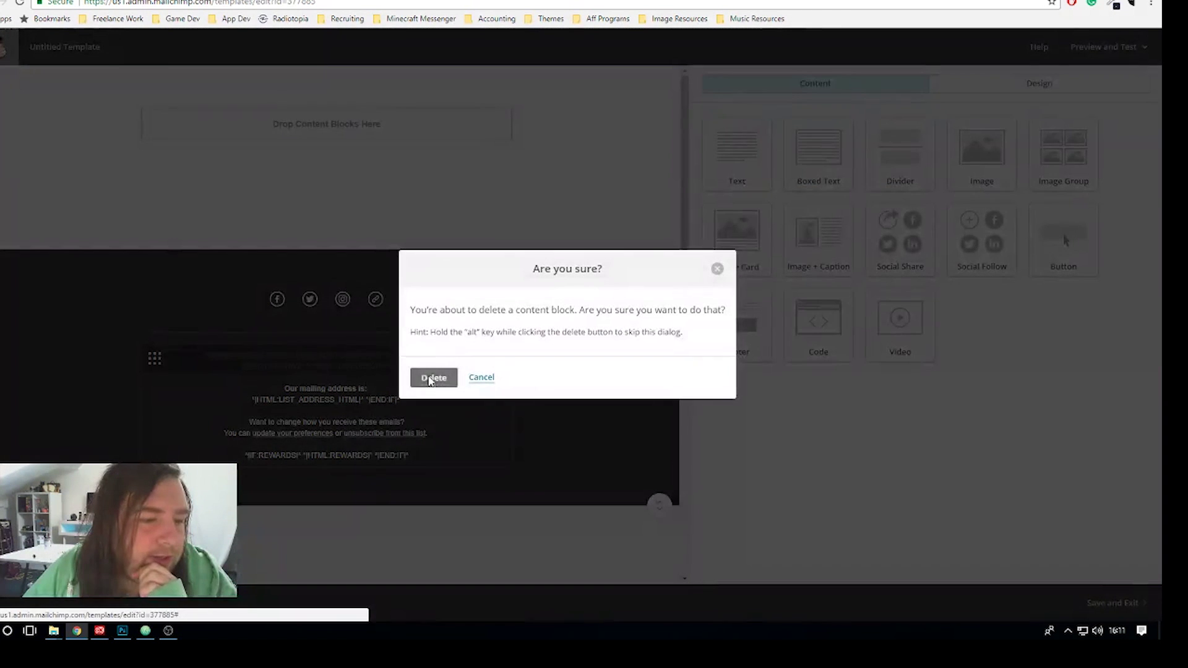
pyautogui.click(432, 376)
pyautogui.click(497, 297)
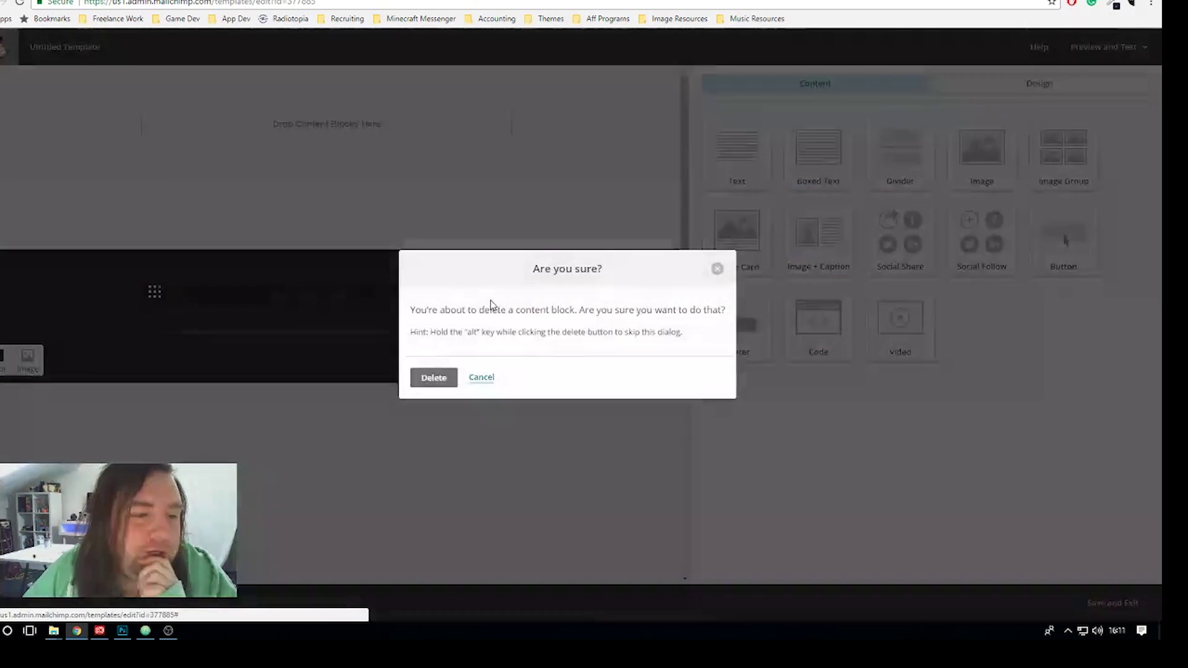
pyautogui.click(432, 377)
pyautogui.click(496, 293)
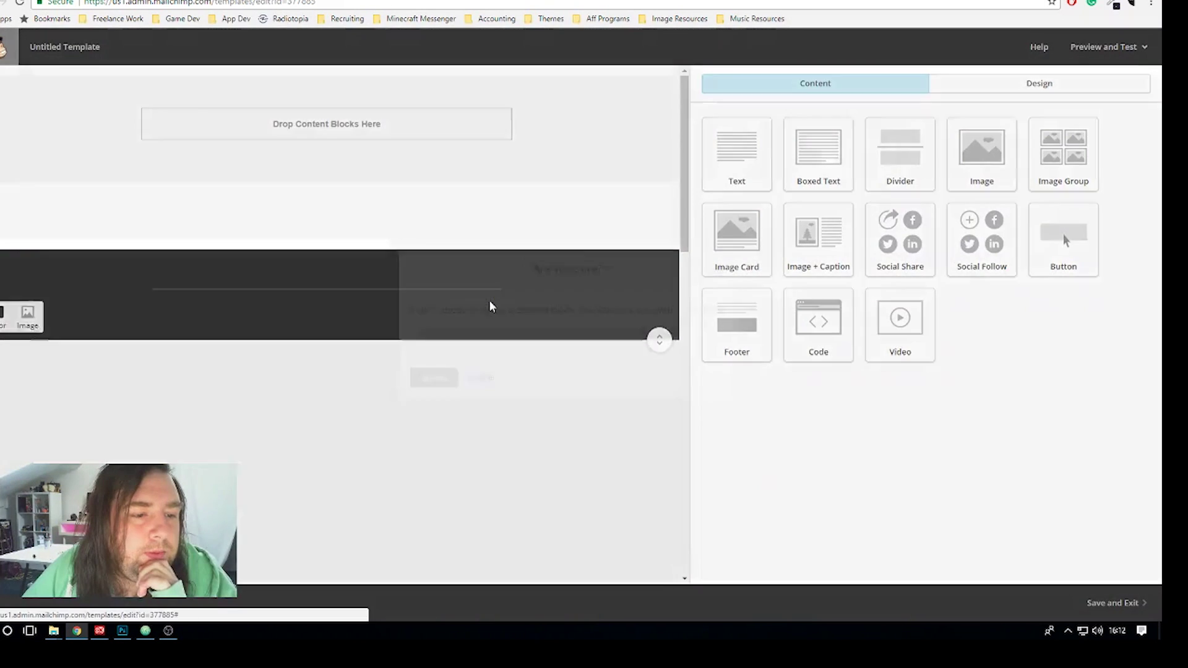
pyautogui.click(434, 377)
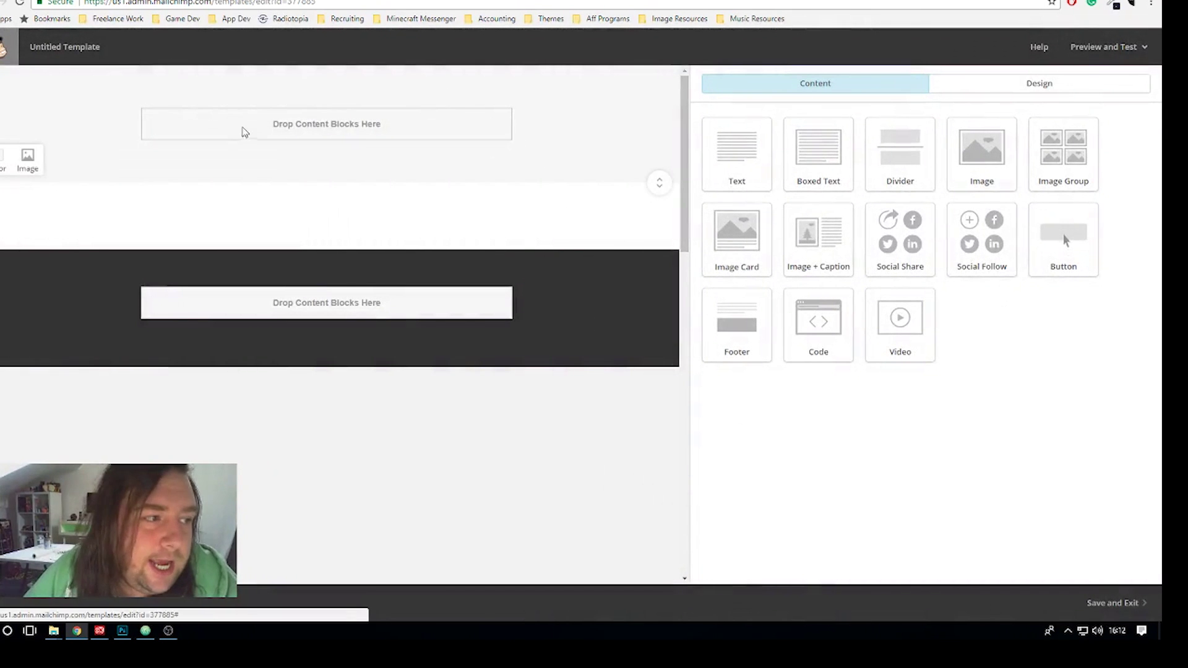
pyautogui.click(496, 223)
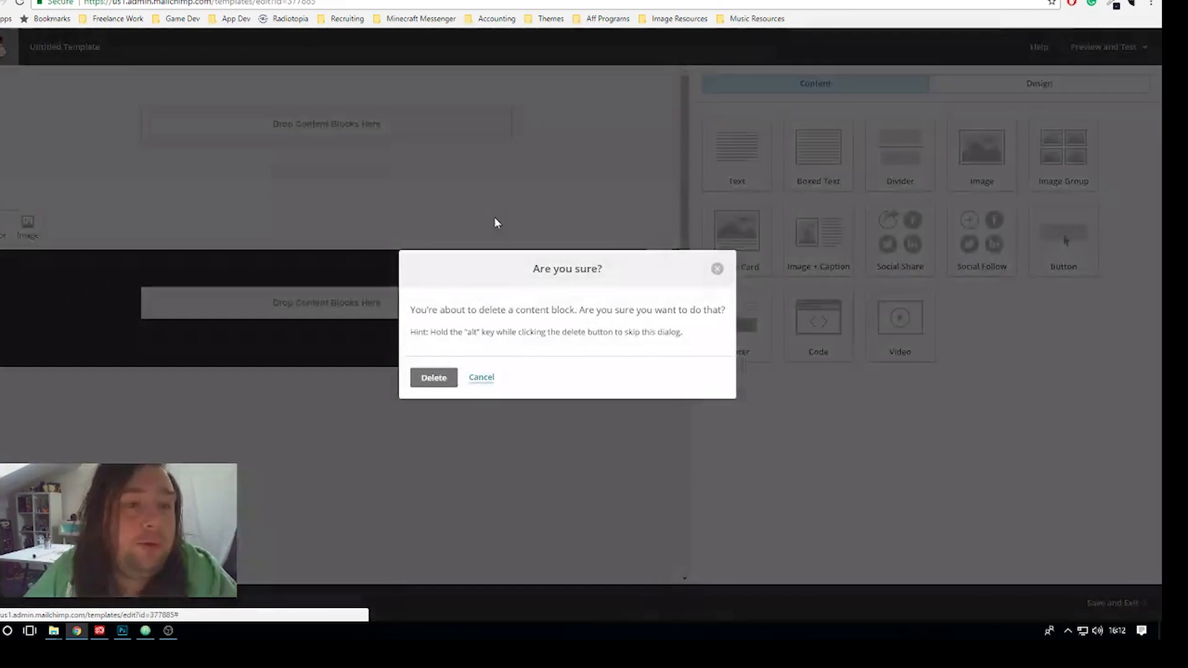
pyautogui.click(435, 378)
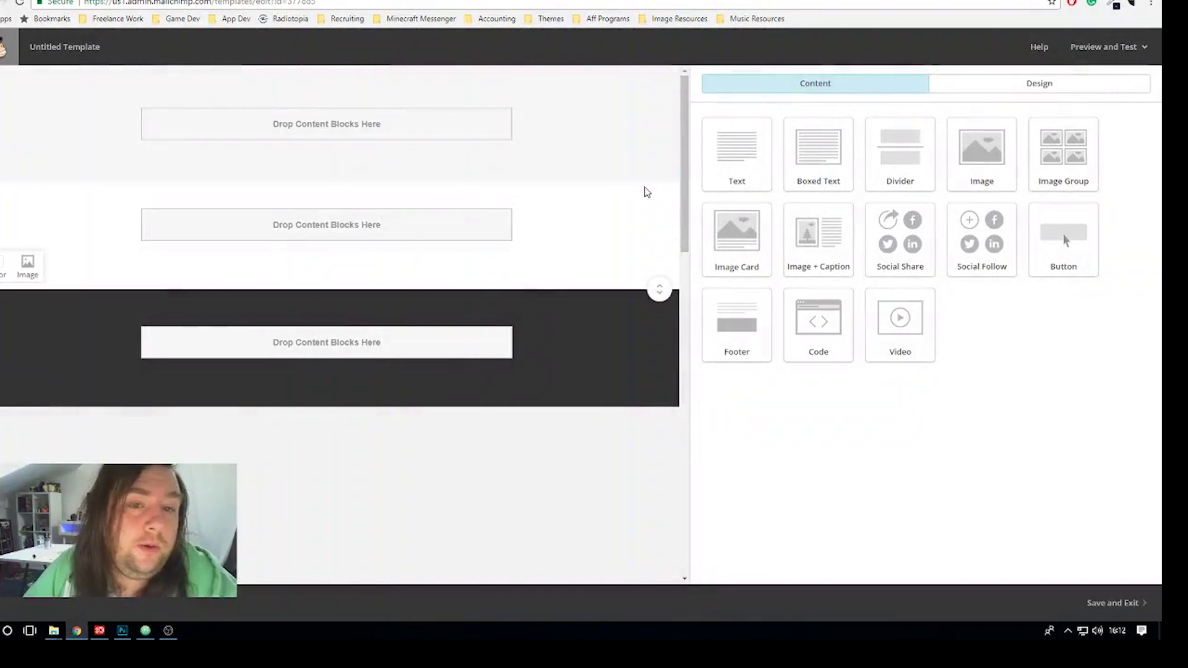
# Drop a Boxed Text block into the middle section and snap Chrome to the left half
pyautogui.moveTo(820, 155); pyautogui.dragTo(811, 149)
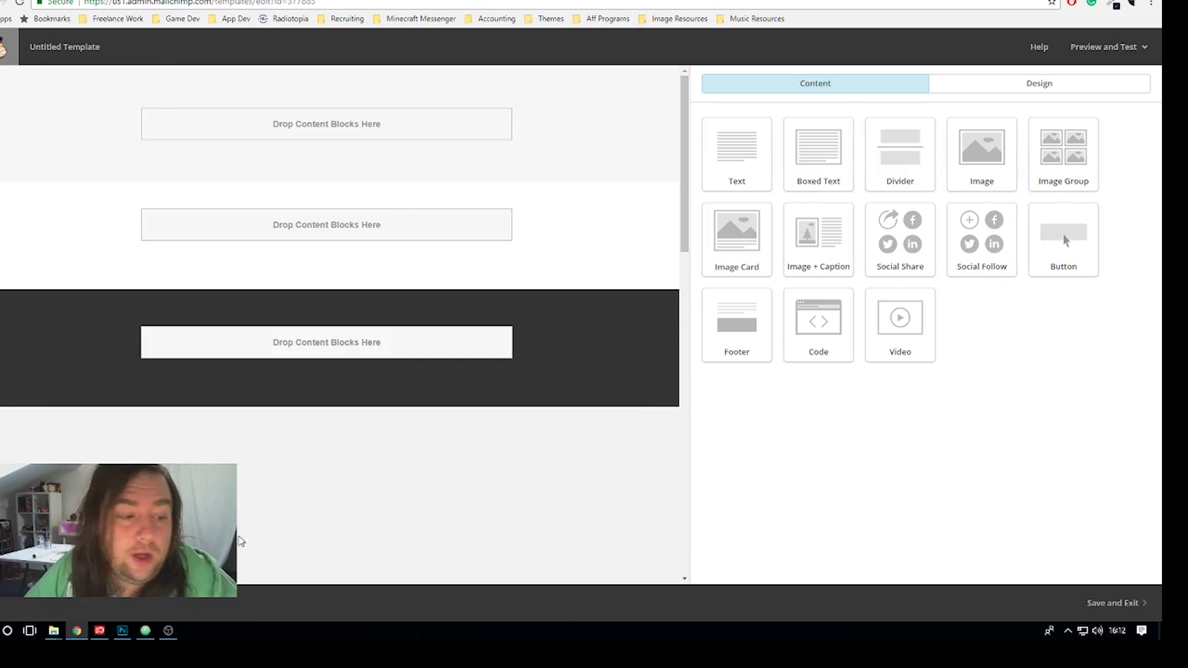
pyautogui.moveTo(830, 180); pyautogui.dragTo(470, 248)
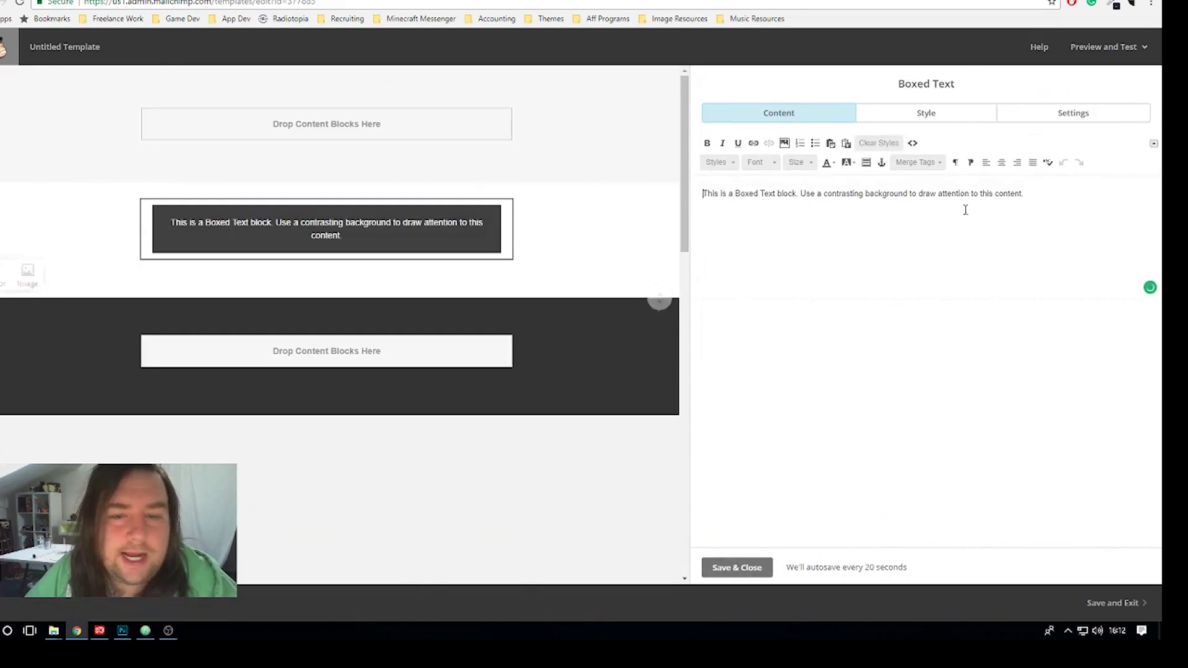
pyautogui.press('super+Left')
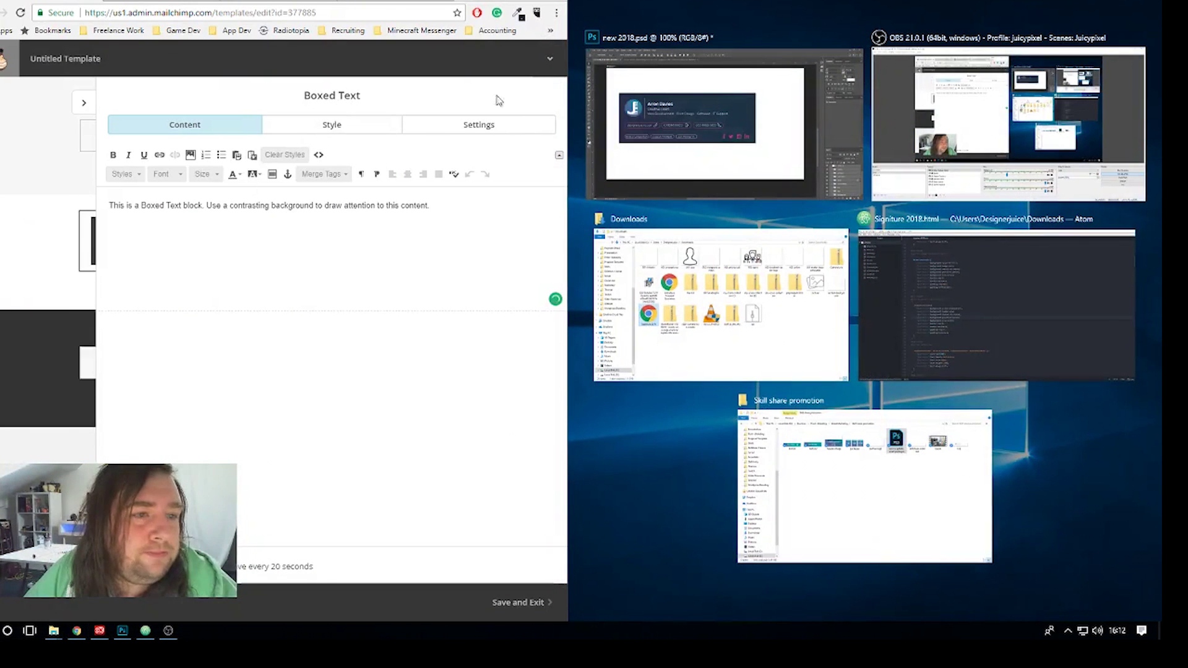
# With Photoshop beside Chrome, eyedrop the card's navy background and copy hex 2b2f47
pyautogui.click(726, 113)
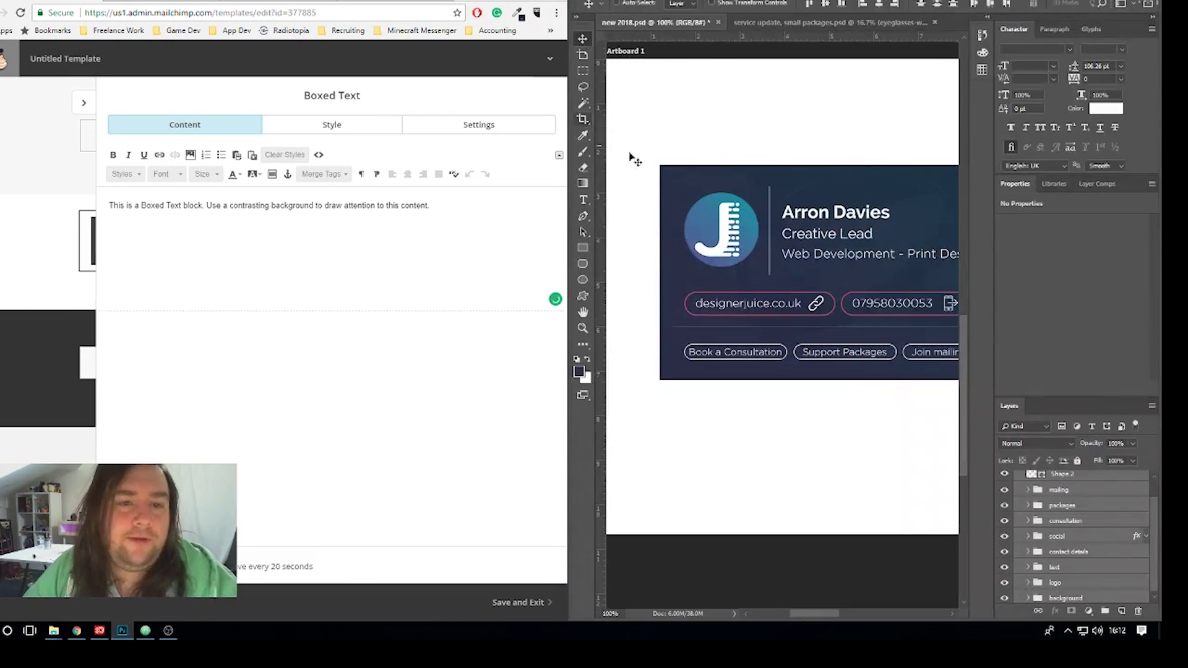
pyautogui.click(566, 234)
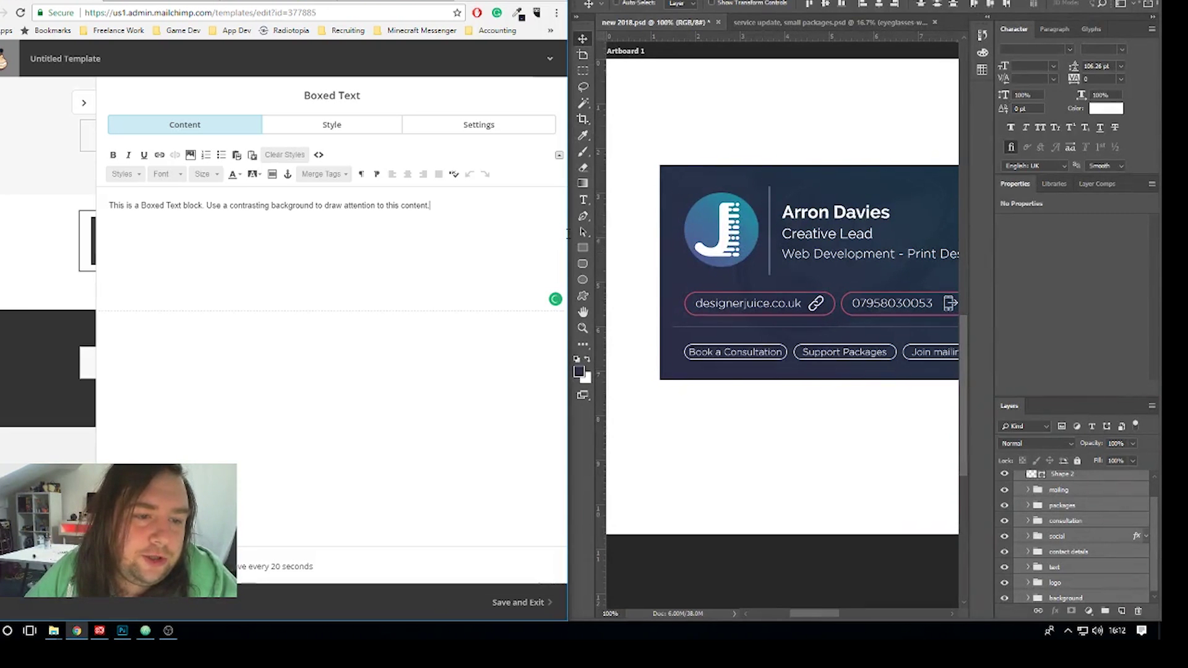
pyautogui.click(815, 613)
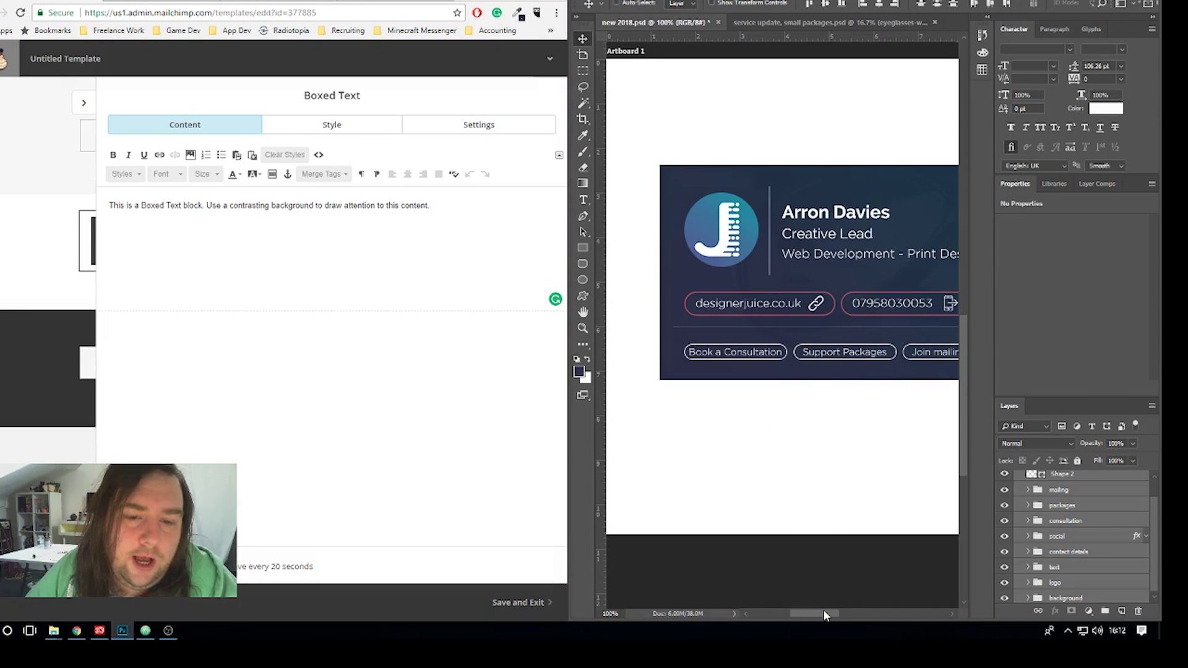
pyautogui.moveTo(824, 613)
pyautogui.mouseDown()
pyautogui.moveTo(871, 613)
pyautogui.moveTo(820, 612)
pyautogui.mouseUp()
pyautogui.press('i')
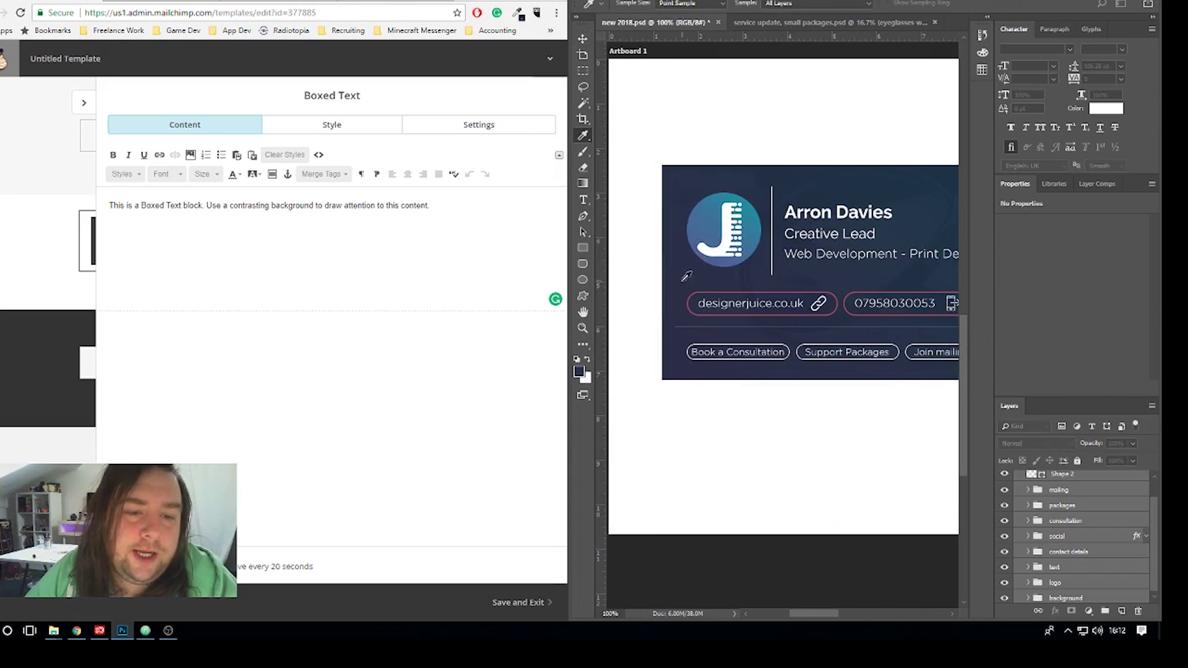
pyautogui.click(579, 371)
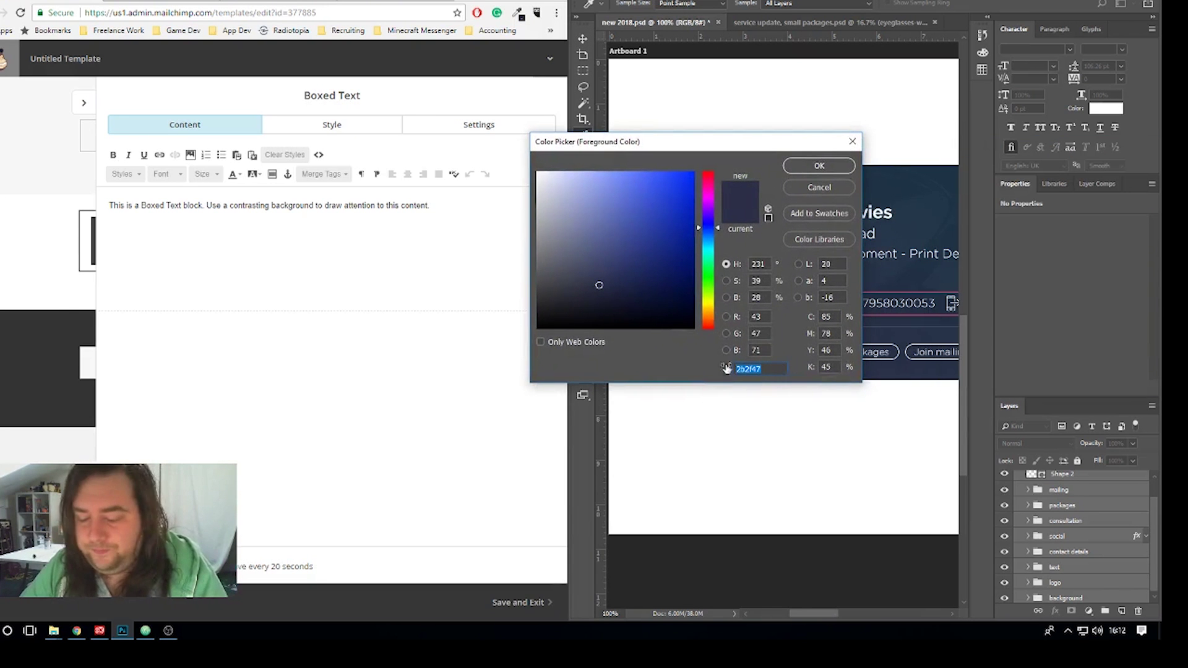
pyautogui.click(820, 165)
pyautogui.press('v')
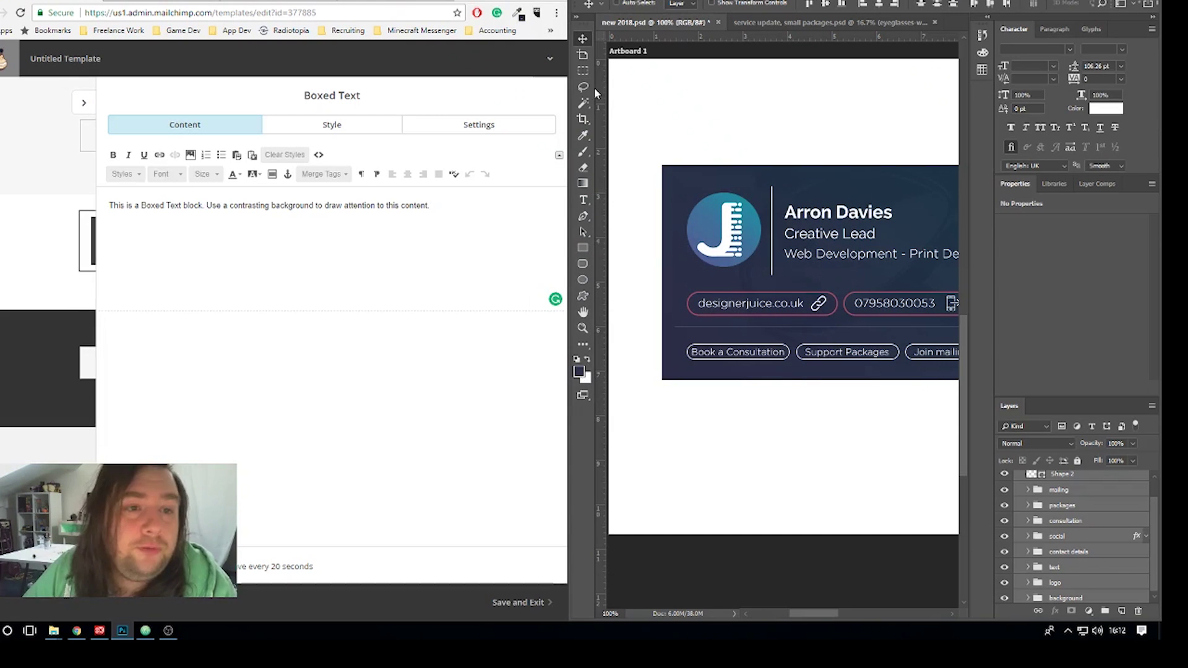
pyautogui.click(525, 106)
# Replace the Boxed Text background #404040 with the pasted navy hex #0b2f47
pyautogui.press('super+Up')
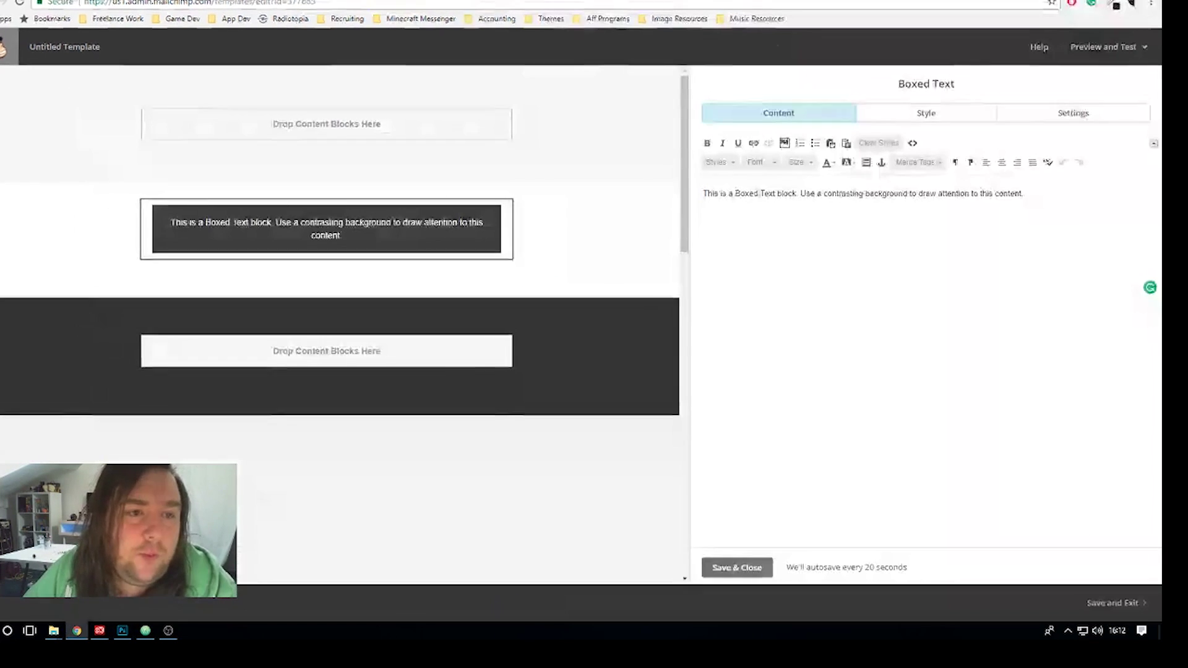
pyautogui.click(984, 114)
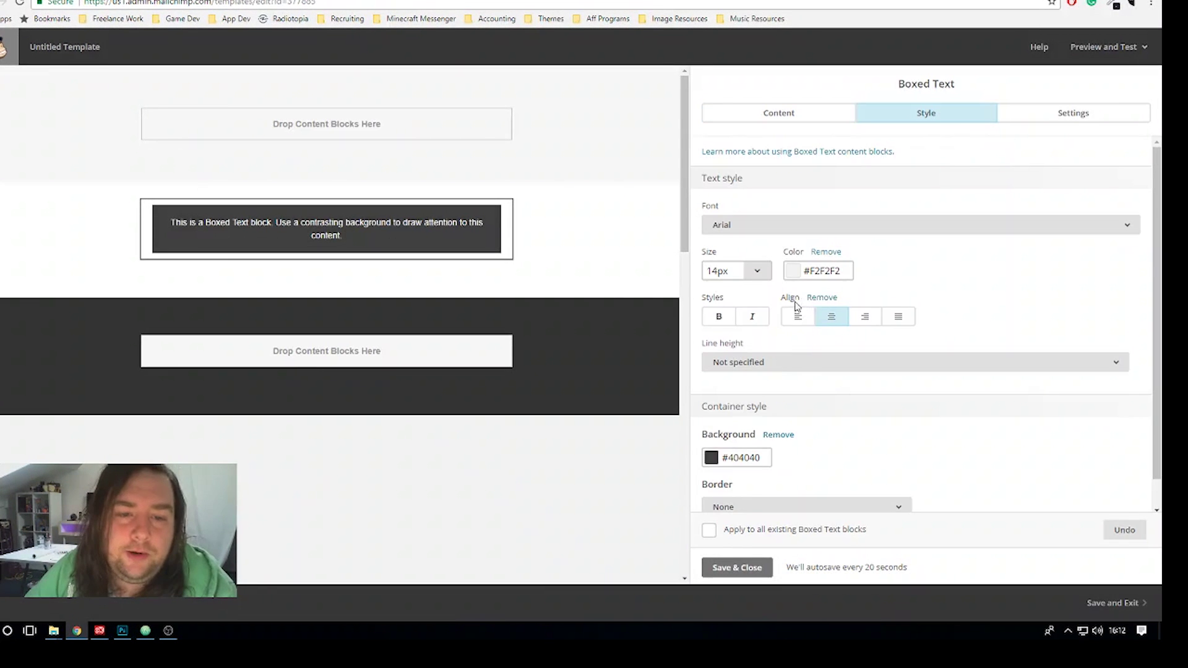
pyautogui.click(712, 459)
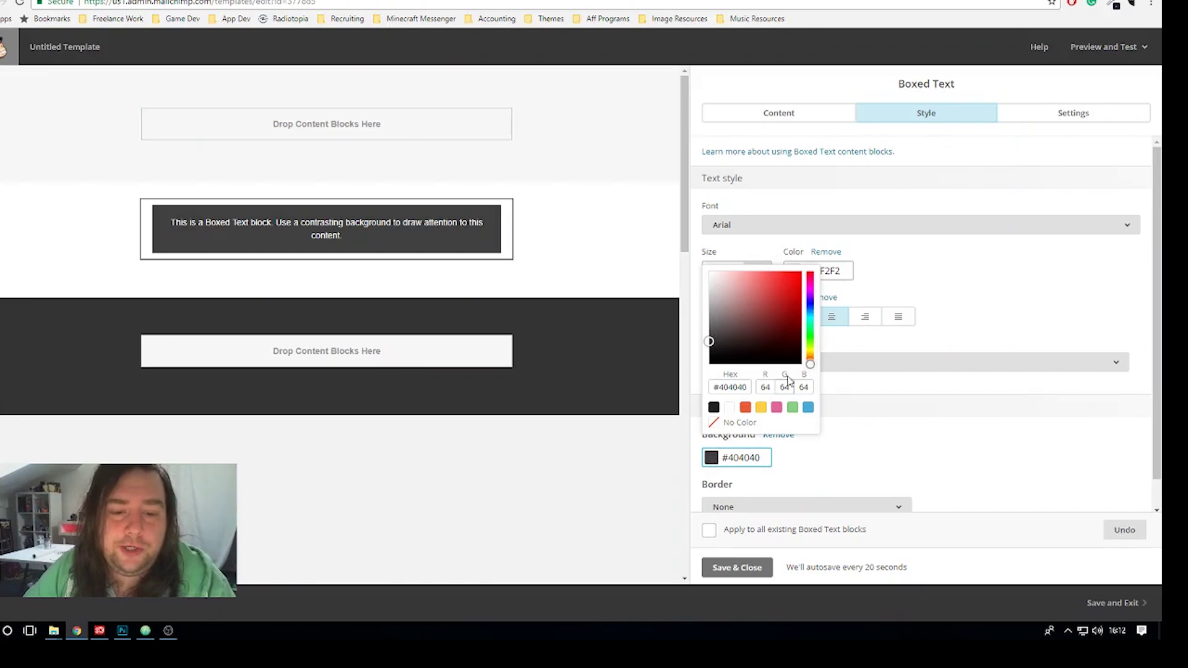
pyautogui.moveTo(749, 387); pyautogui.dragTo(714, 391)
pyautogui.write('#0b2f47')
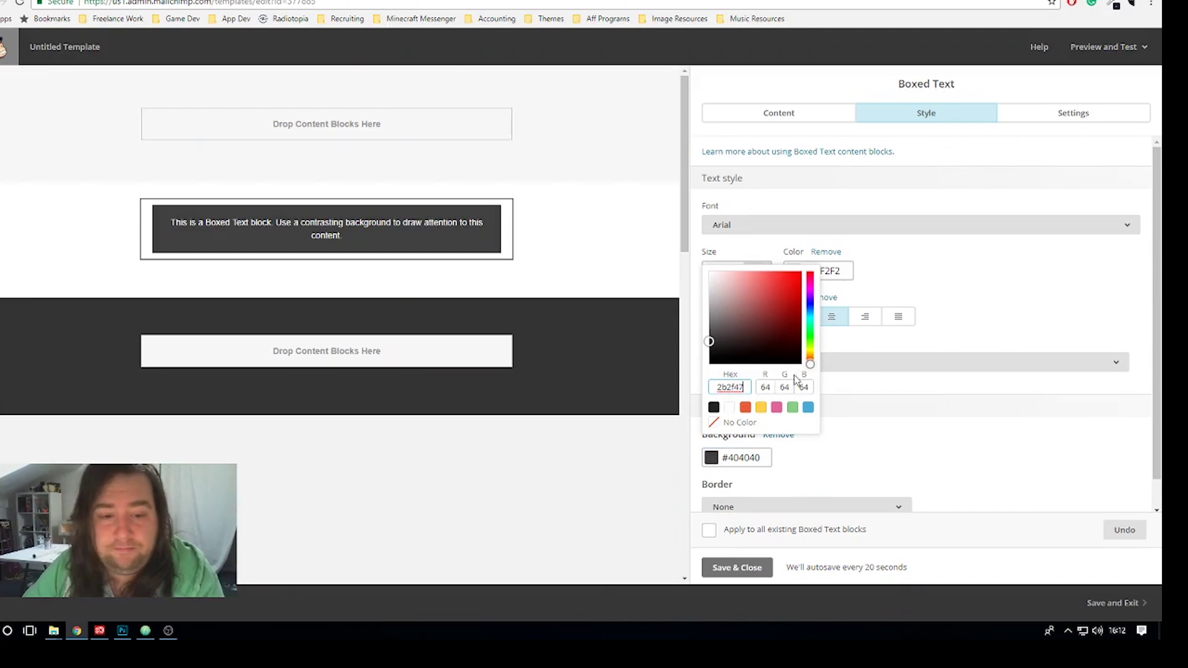
pyautogui.click(963, 299)
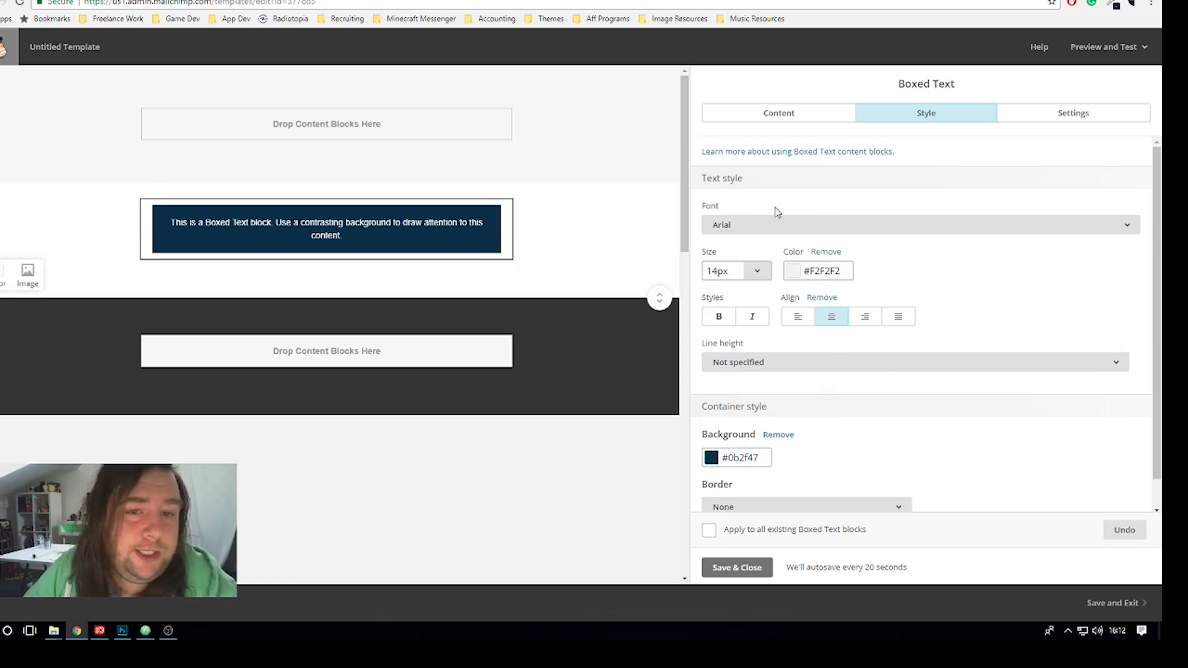
# Delete all of the Boxed Text block's placeholder text
pyautogui.click(773, 113)
pyautogui.moveTo(1024, 194); pyautogui.dragTo(668, 194)
pyautogui.press('BackSpace')
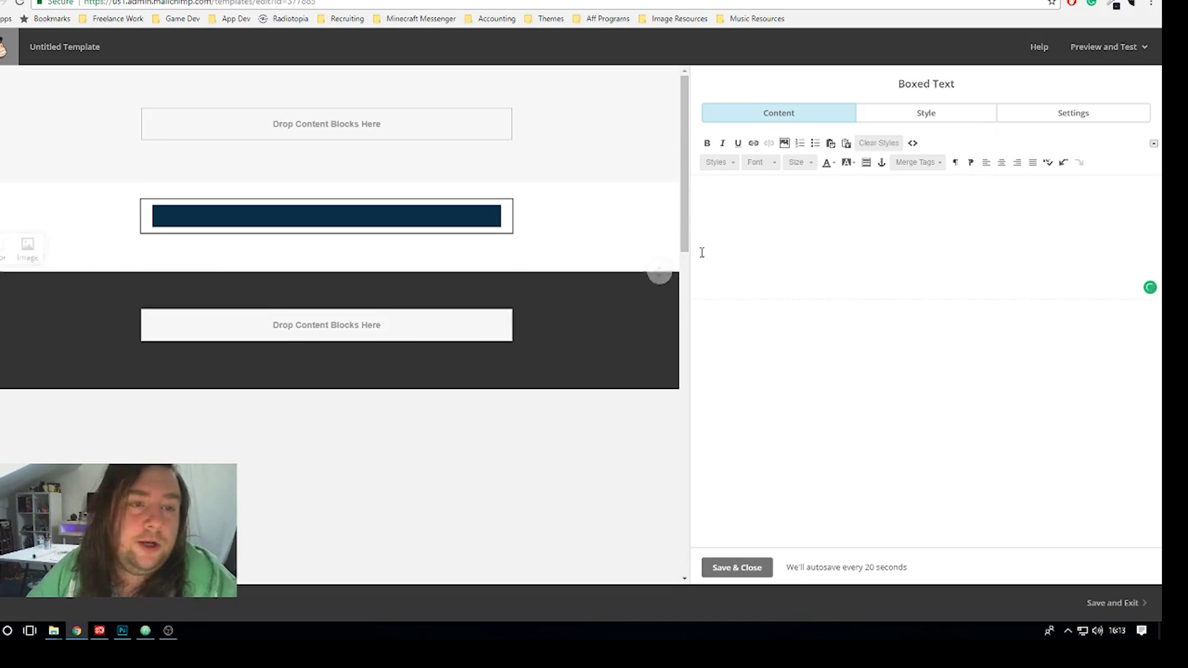
pyautogui.click(130, 629)
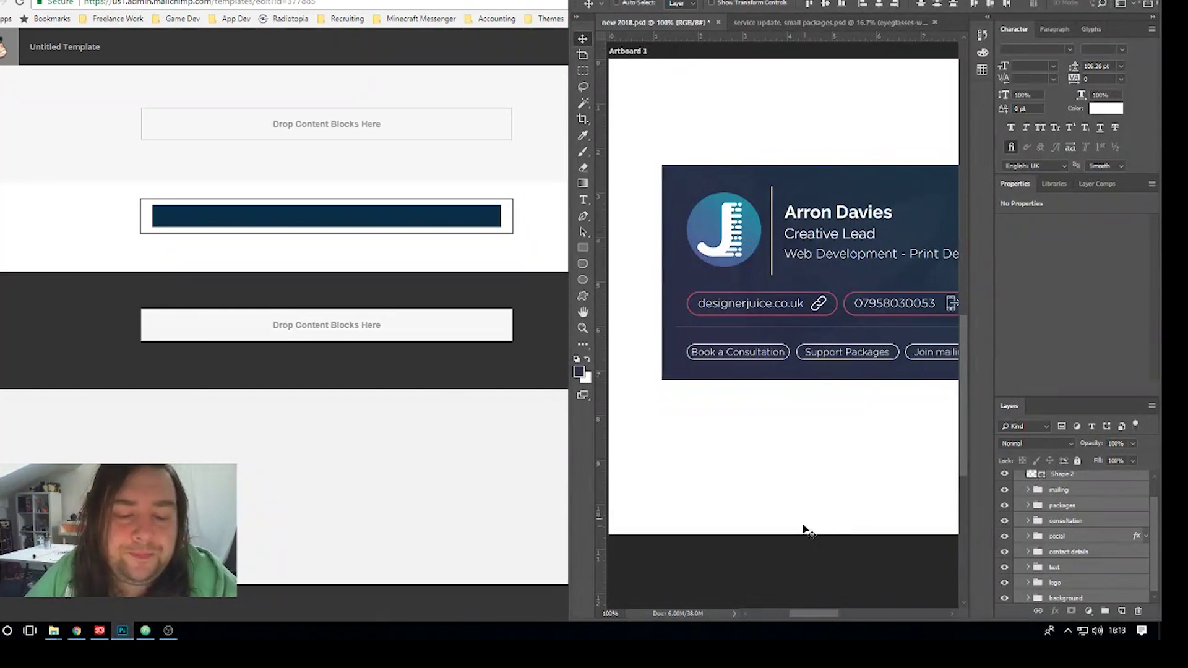
# Check the card's right side, then type and delete test text in the Boxed Text block
pyautogui.moveTo(815, 610)
pyautogui.mouseDown()
pyautogui.moveTo(839, 610)
pyautogui.moveTo(823, 610)
pyautogui.mouseUp()
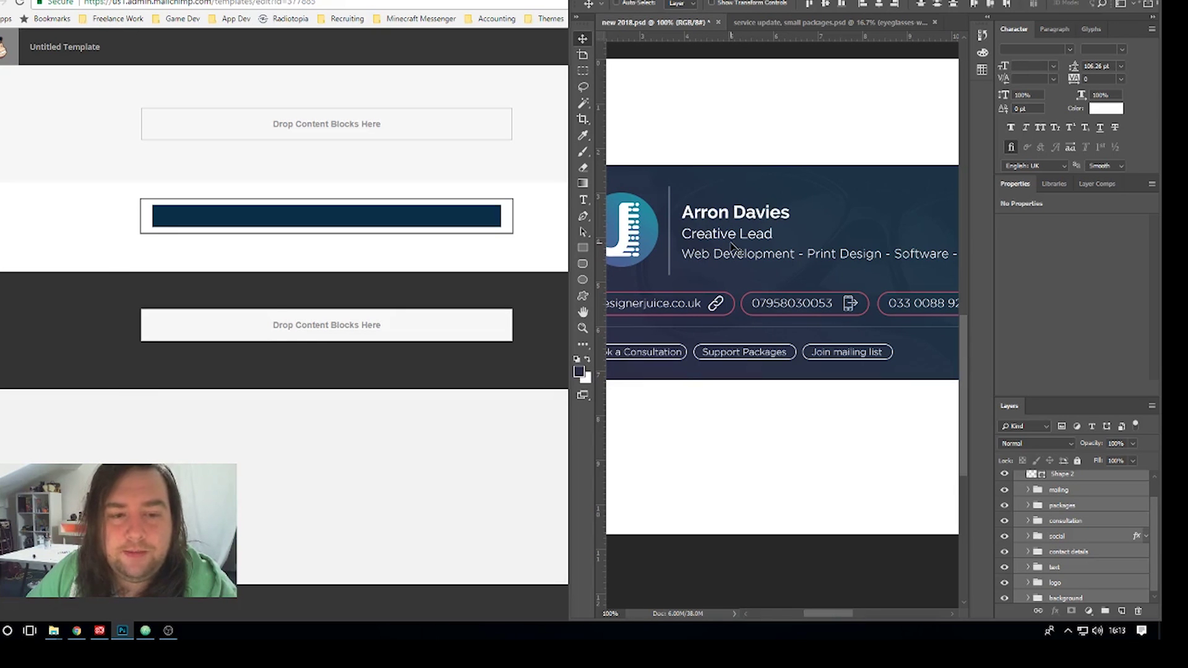
pyautogui.click(553, 216)
pyautogui.click(772, 225)
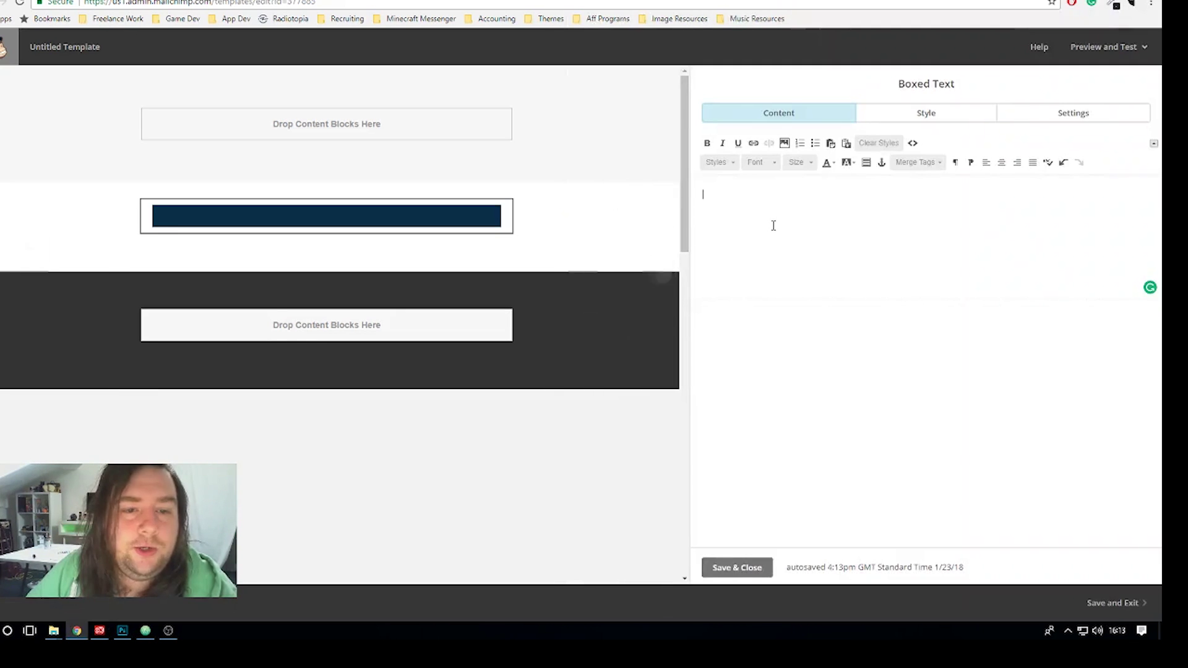
pyautogui.write('qertrqetret')
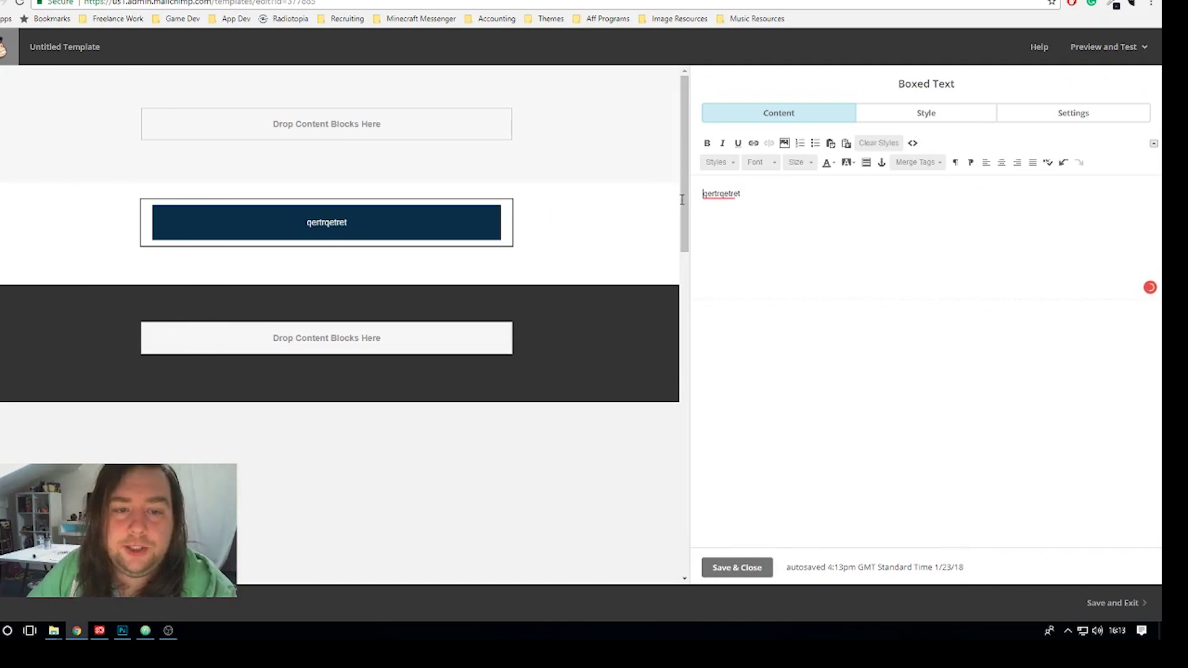
pyautogui.moveTo(763, 199); pyautogui.dragTo(701, 198)
pyautogui.press('BackSpace')
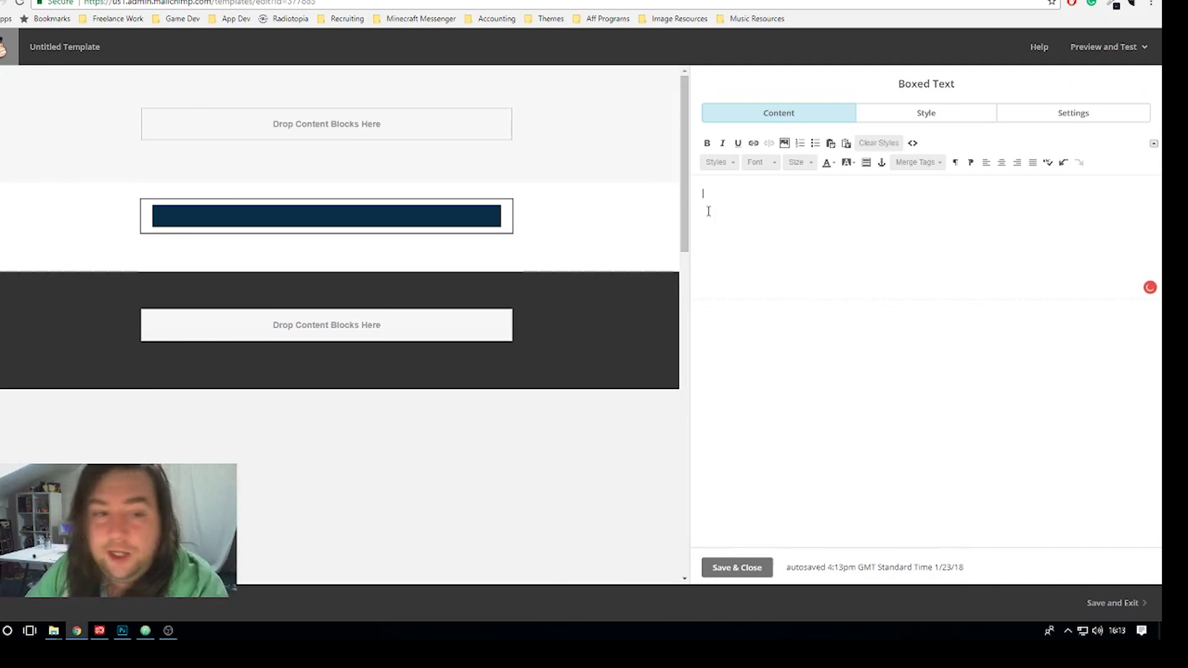
# Insert the J logo image from the uploaded-image library into the Boxed Text block
pyautogui.click(784, 144)
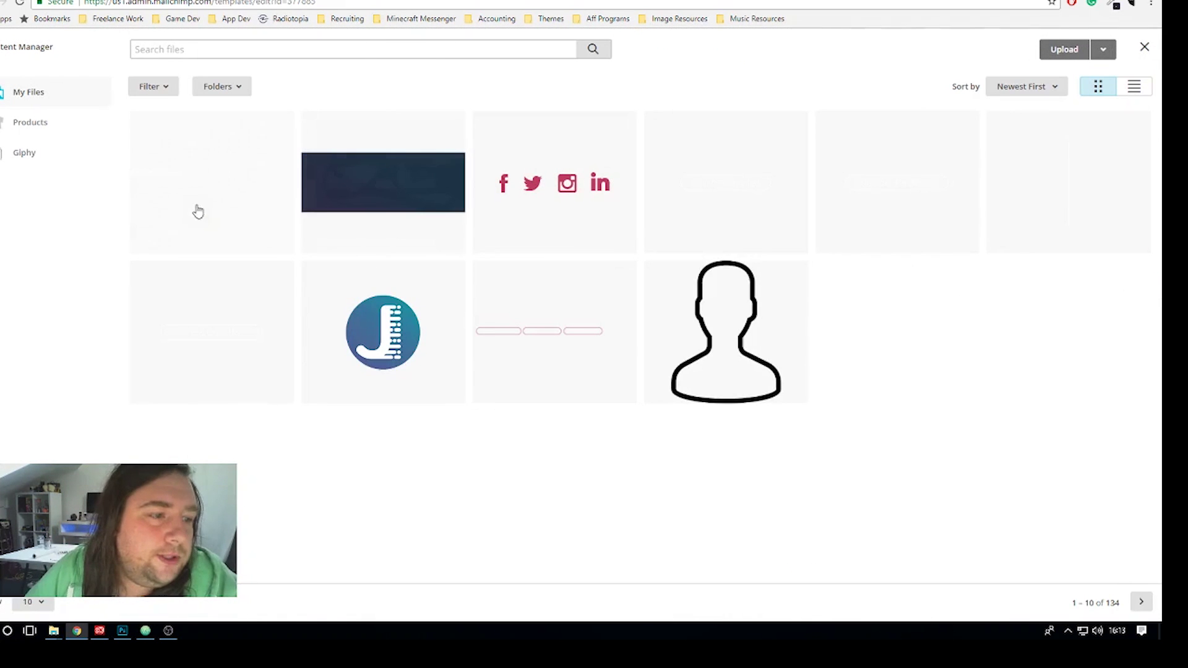
pyautogui.click(347, 333)
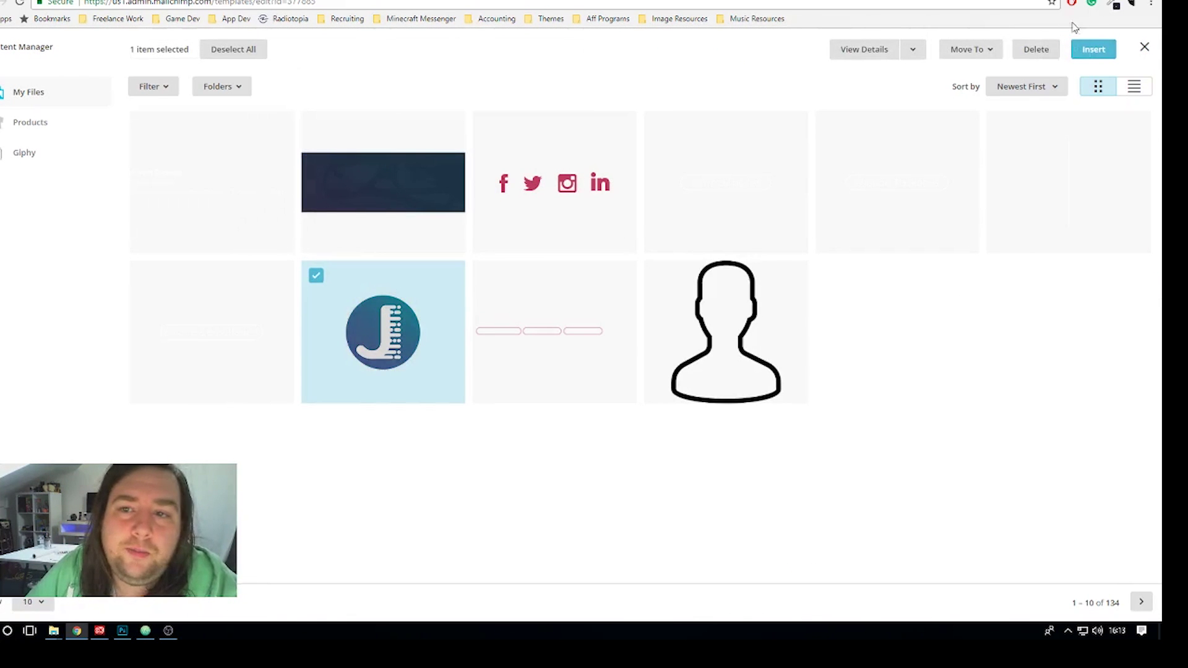
pyautogui.click(568, 181)
pyautogui.click(589, 146)
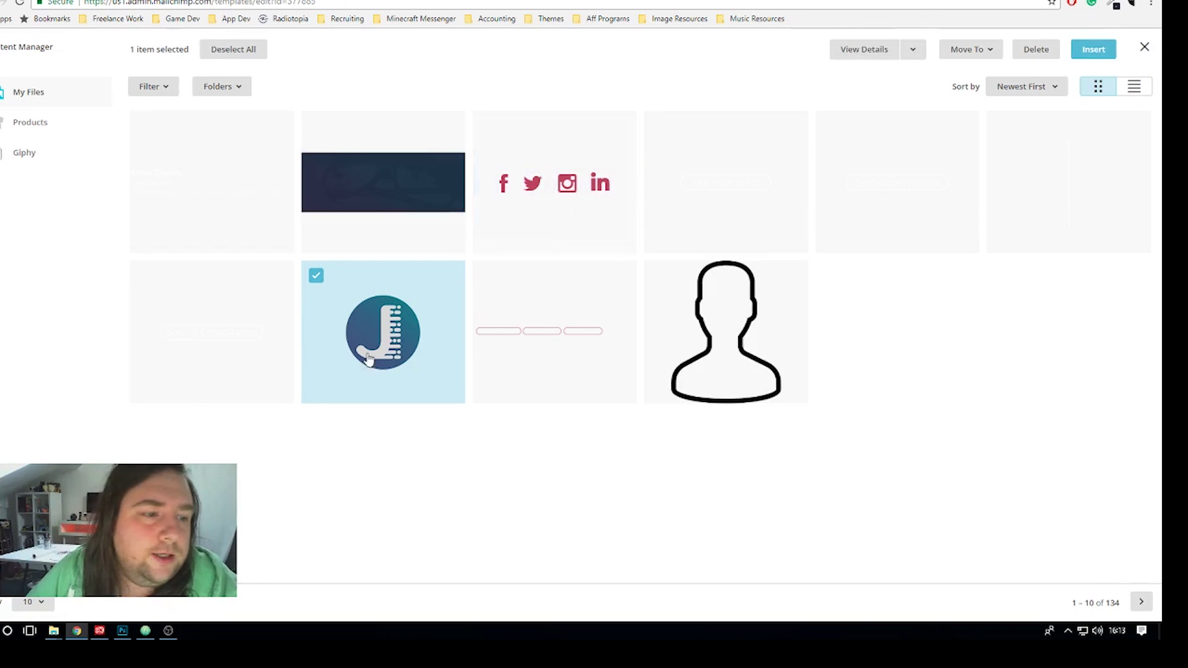
pyautogui.click(1092, 49)
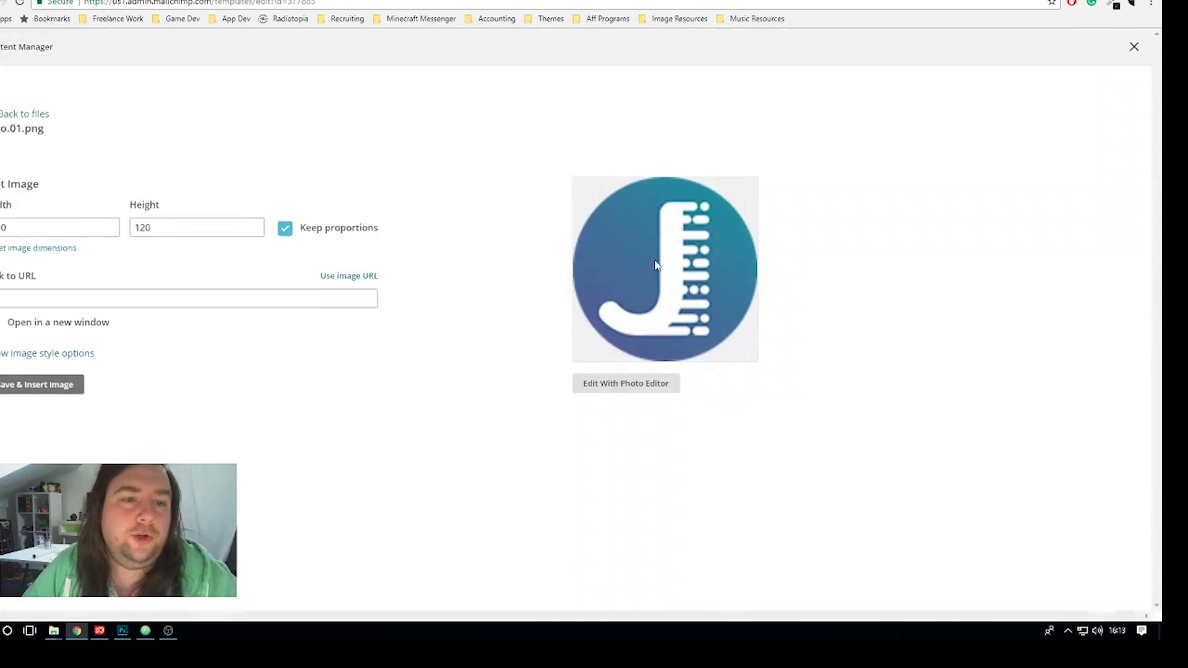
pyautogui.click(40, 389)
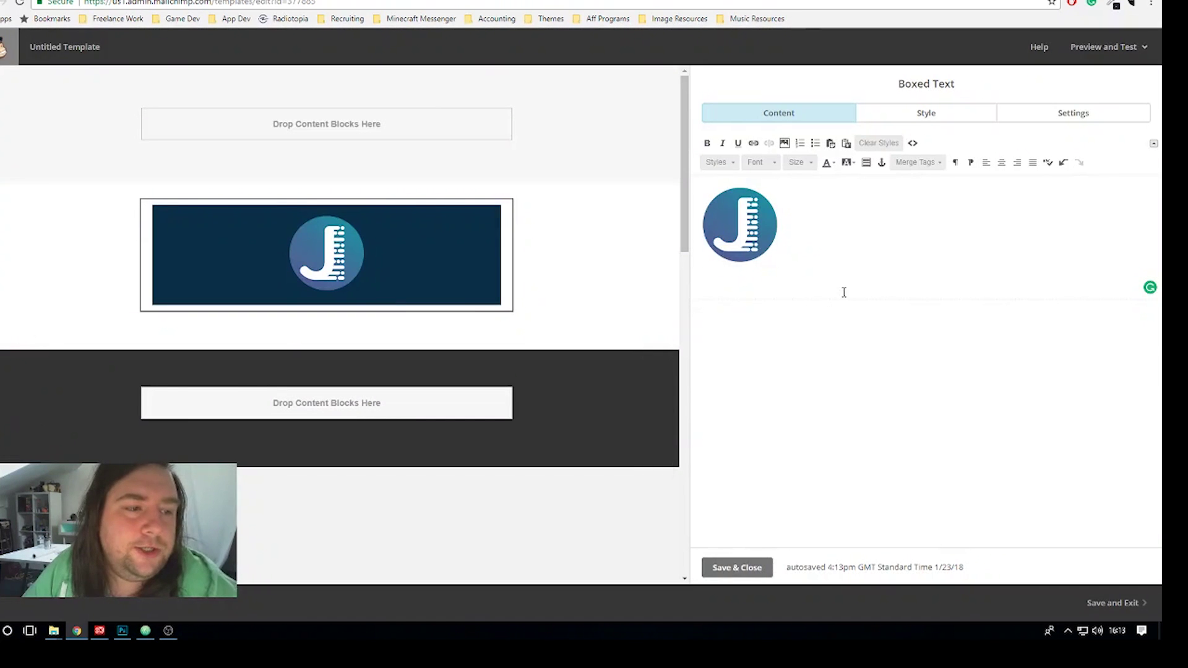
# Left-align the J logo, check it against the Photoshop design, and add an empty line below
pyautogui.hotkey('ctrl', 'a')
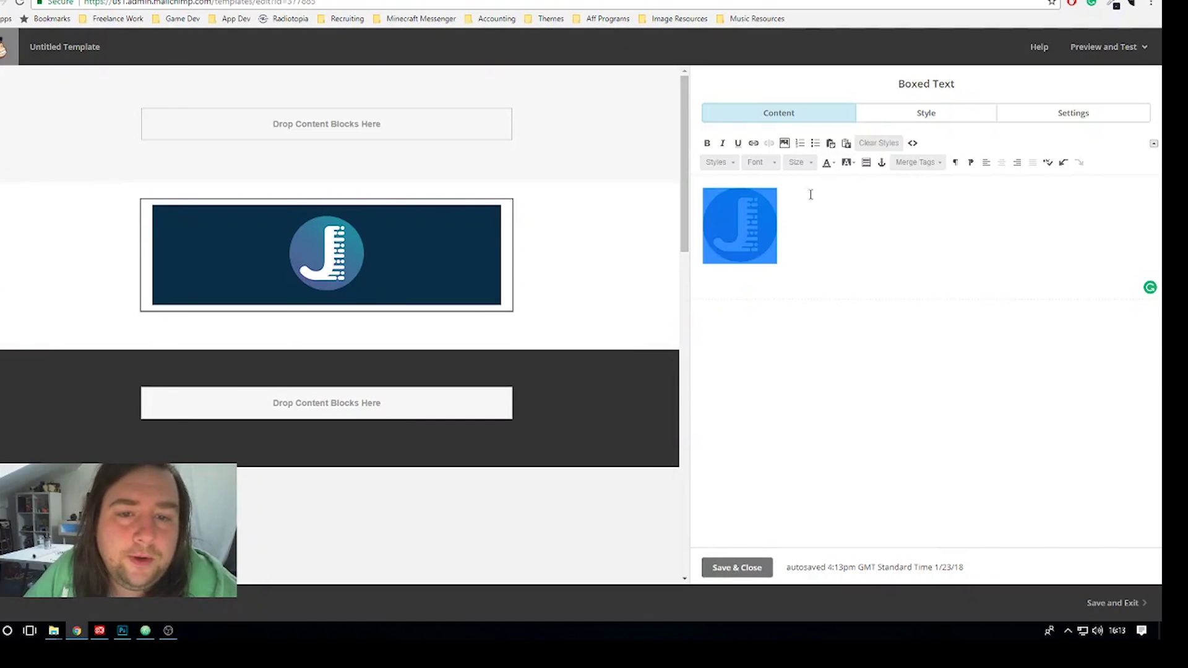
pyautogui.click(987, 163)
pyautogui.click(872, 233)
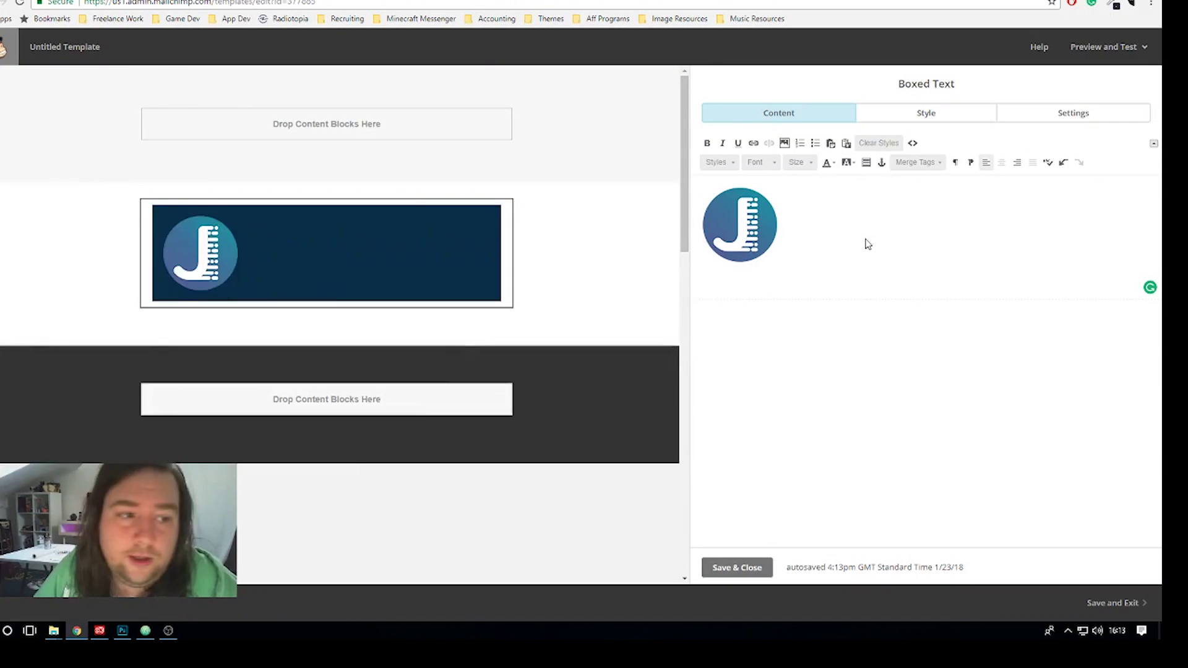
pyautogui.hotkey('alt', 'Tab')
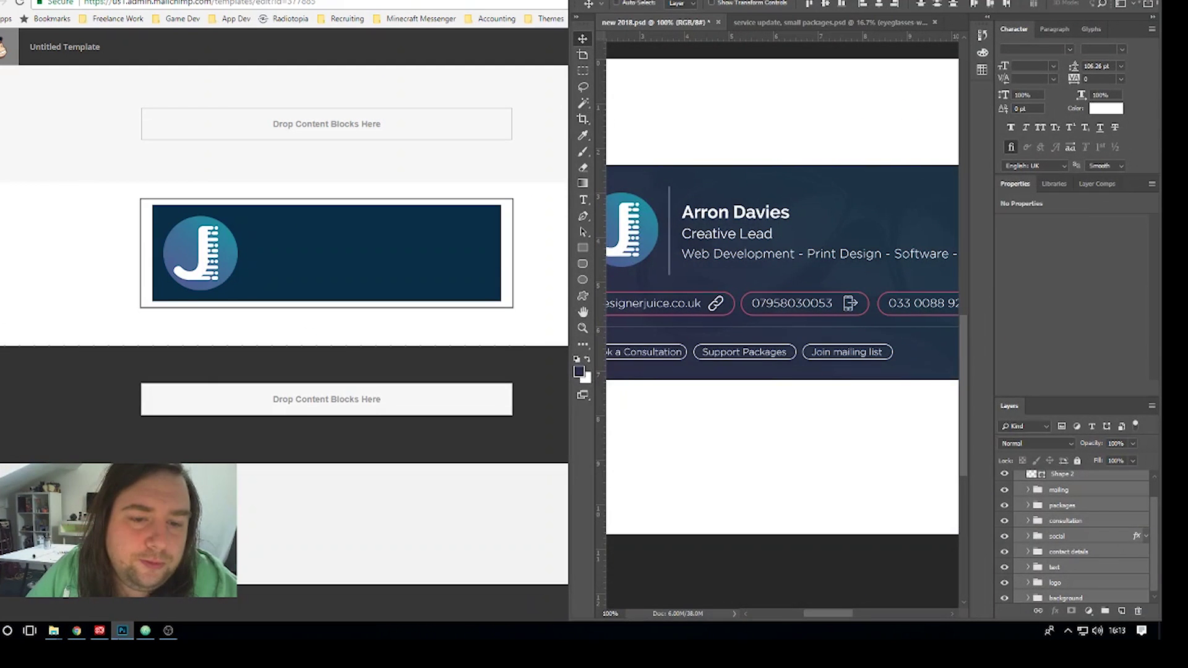
pyautogui.hotkey('alt', 'Tab')
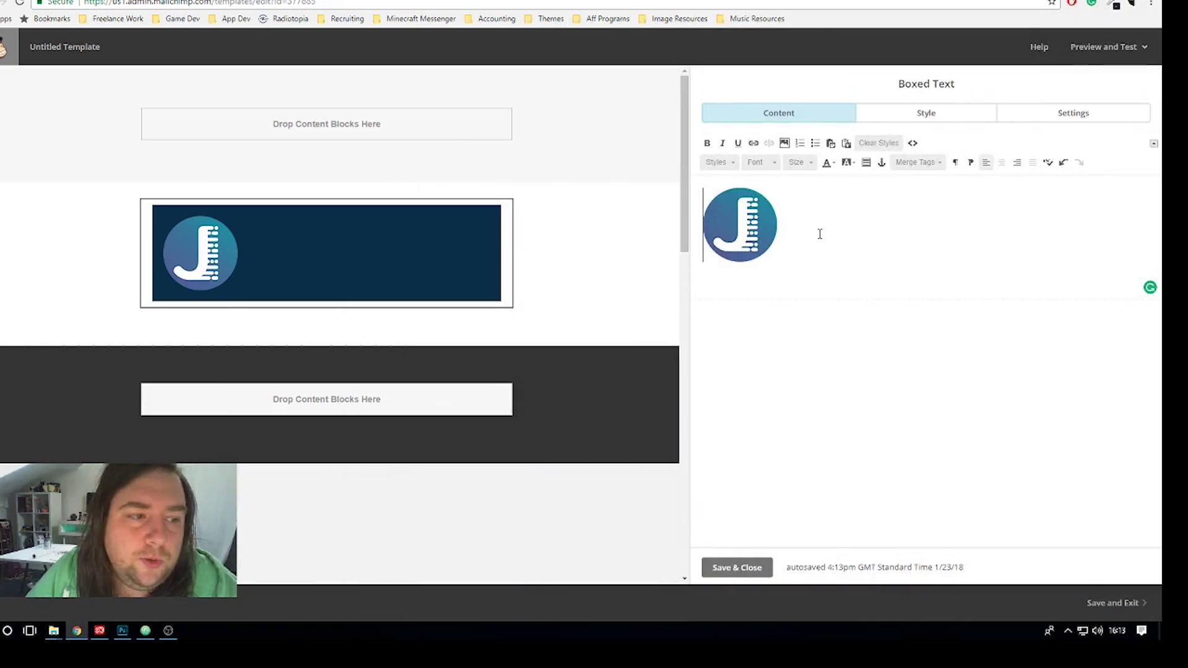
pyautogui.press('Return')
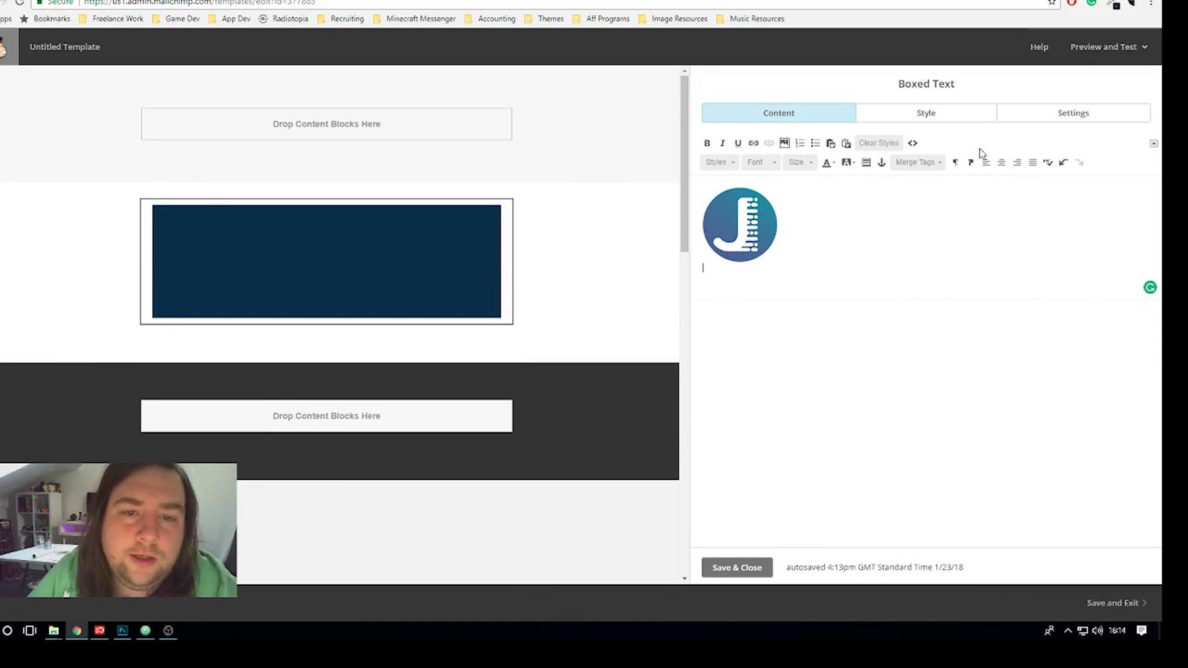
# Insert the website and phone-number contact image below the J logo, with blank lines around it
pyautogui.click(785, 143)
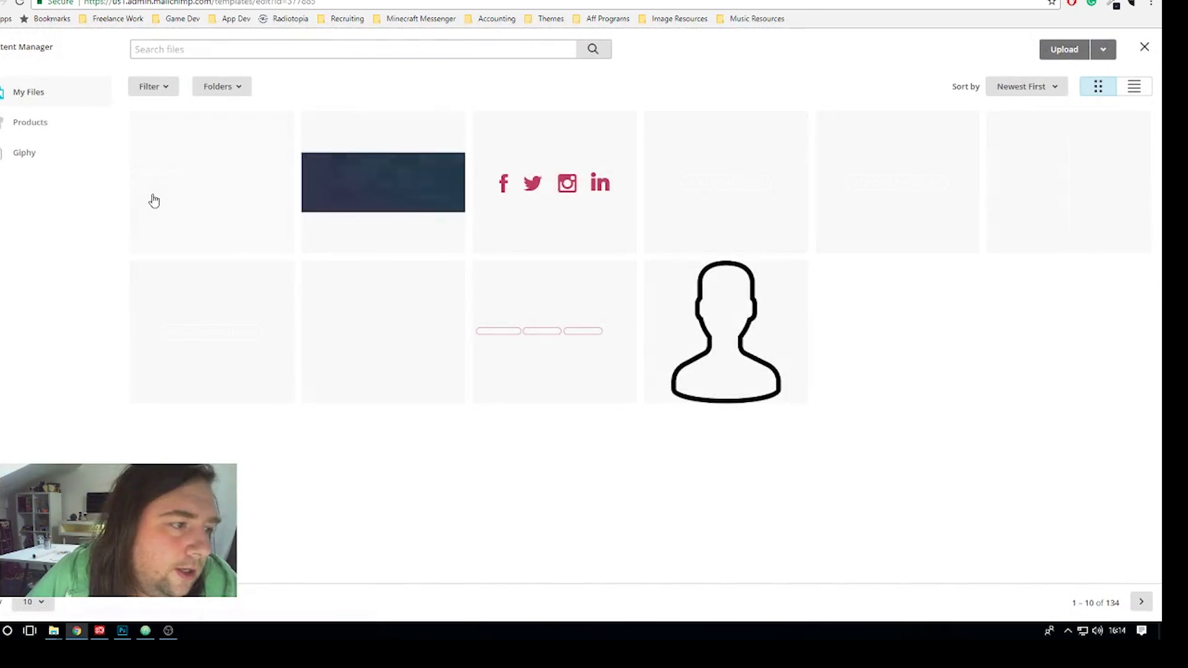
pyautogui.click(557, 323)
pyautogui.click(1102, 61)
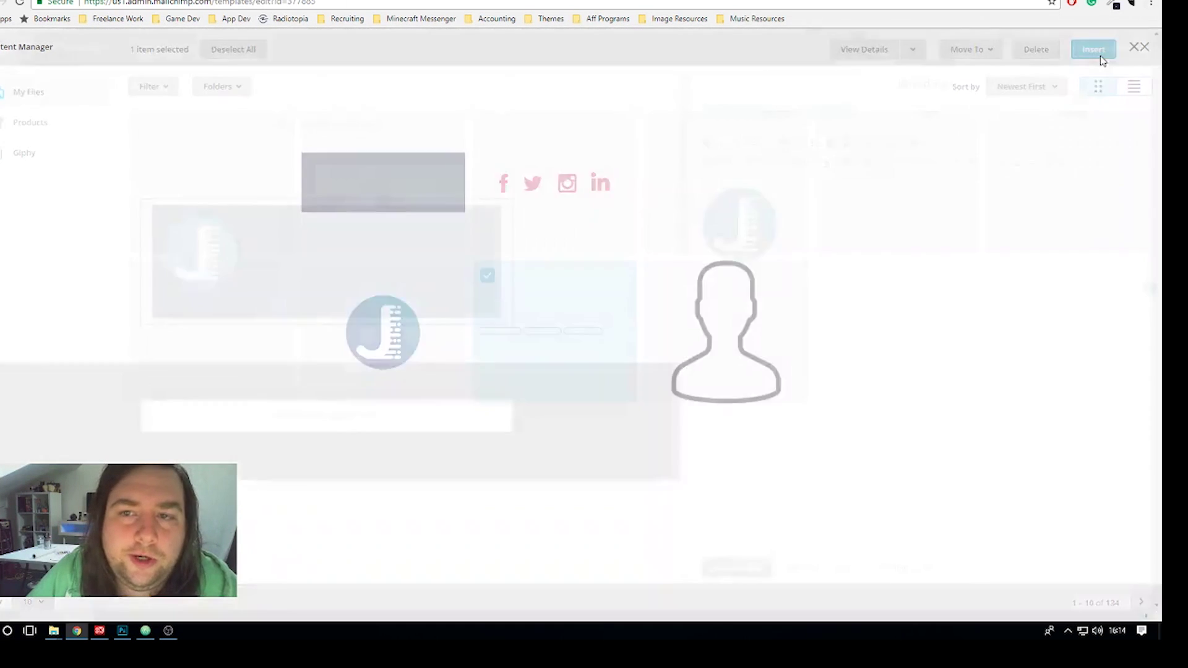
pyautogui.click(62, 387)
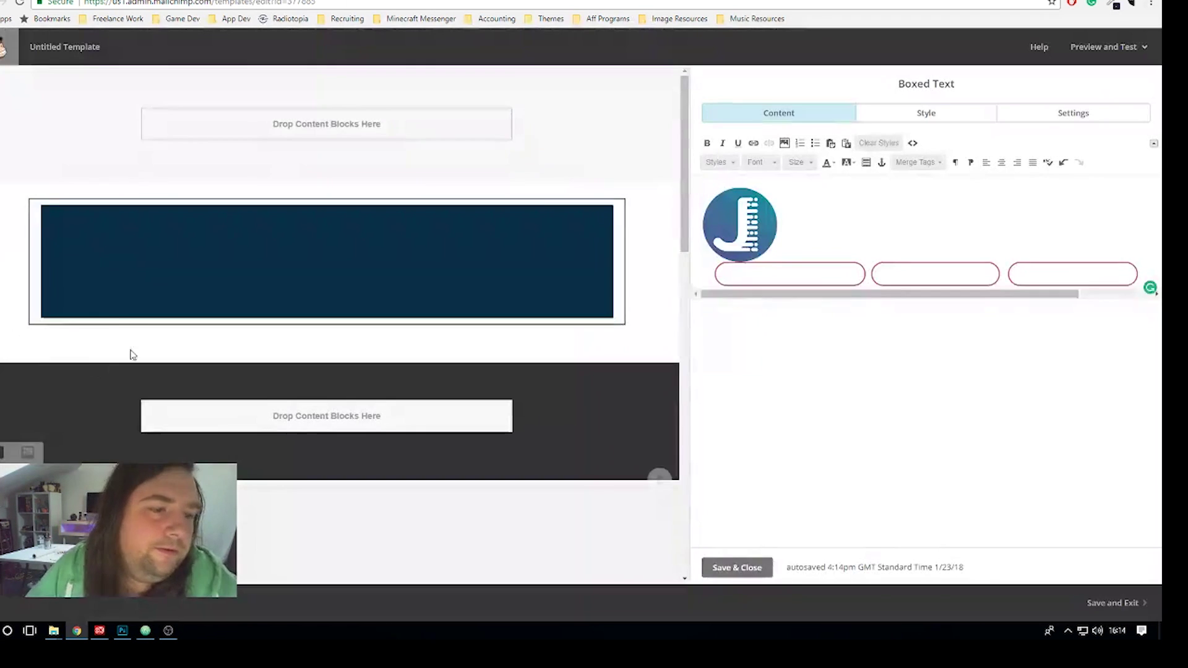
pyautogui.click(824, 242)
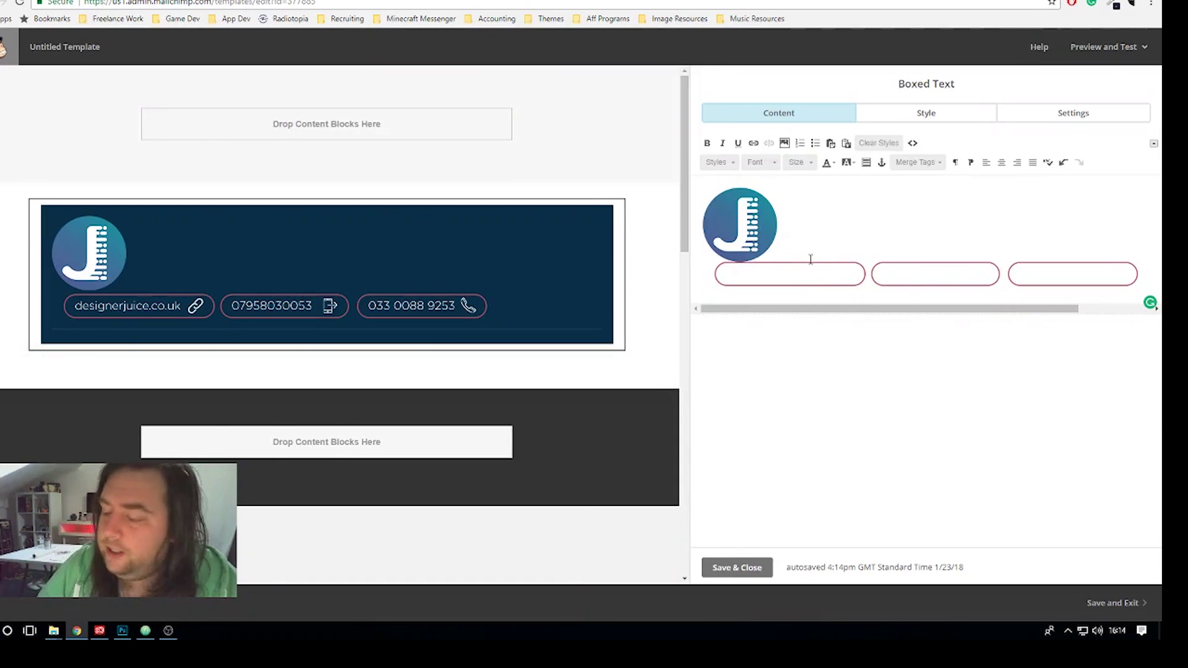
pyautogui.press('Return')
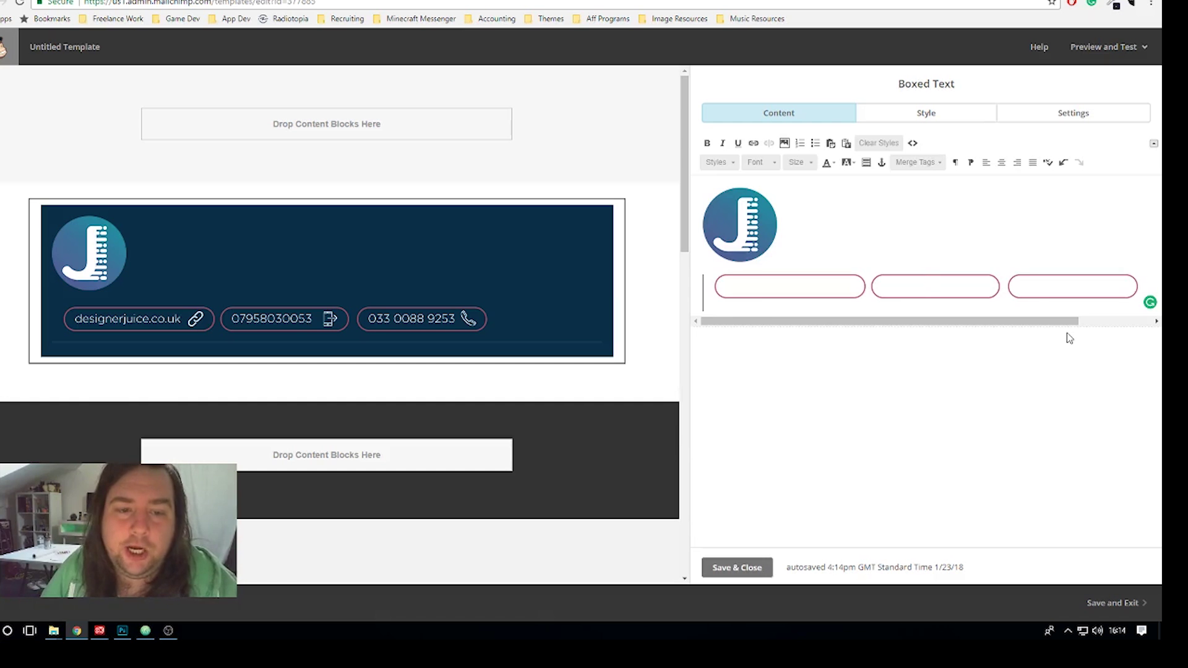
pyautogui.hscroll(3, 1070, 338)
pyautogui.press('Return')
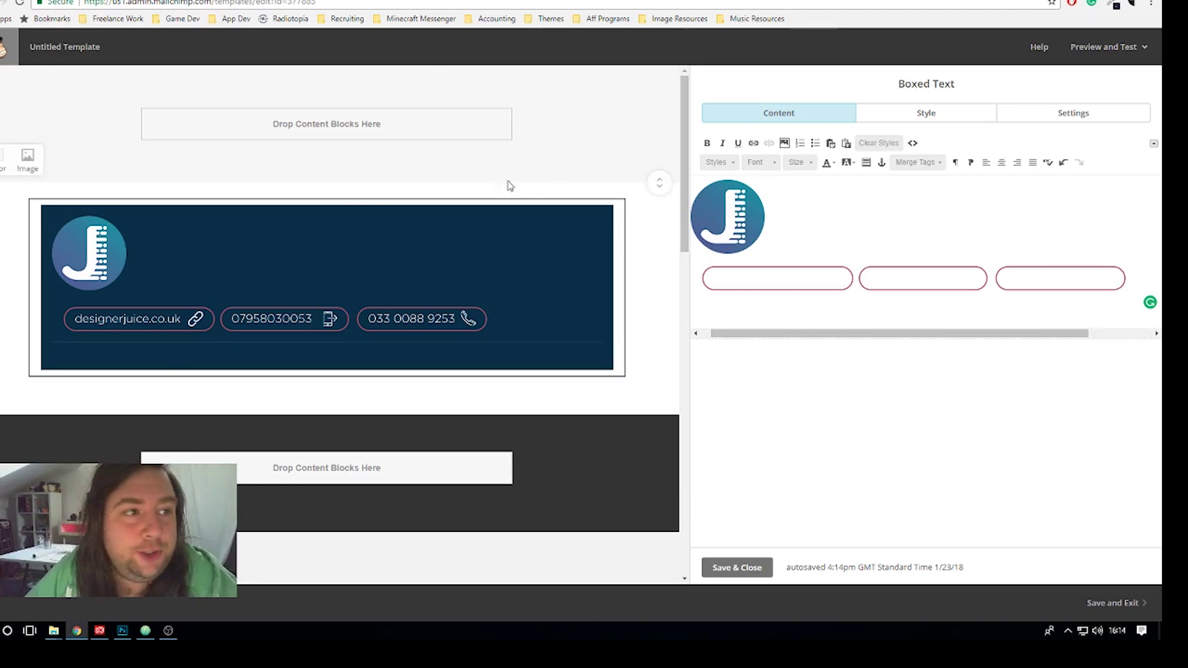
pyautogui.hotkey('ctrl', 'Tab')
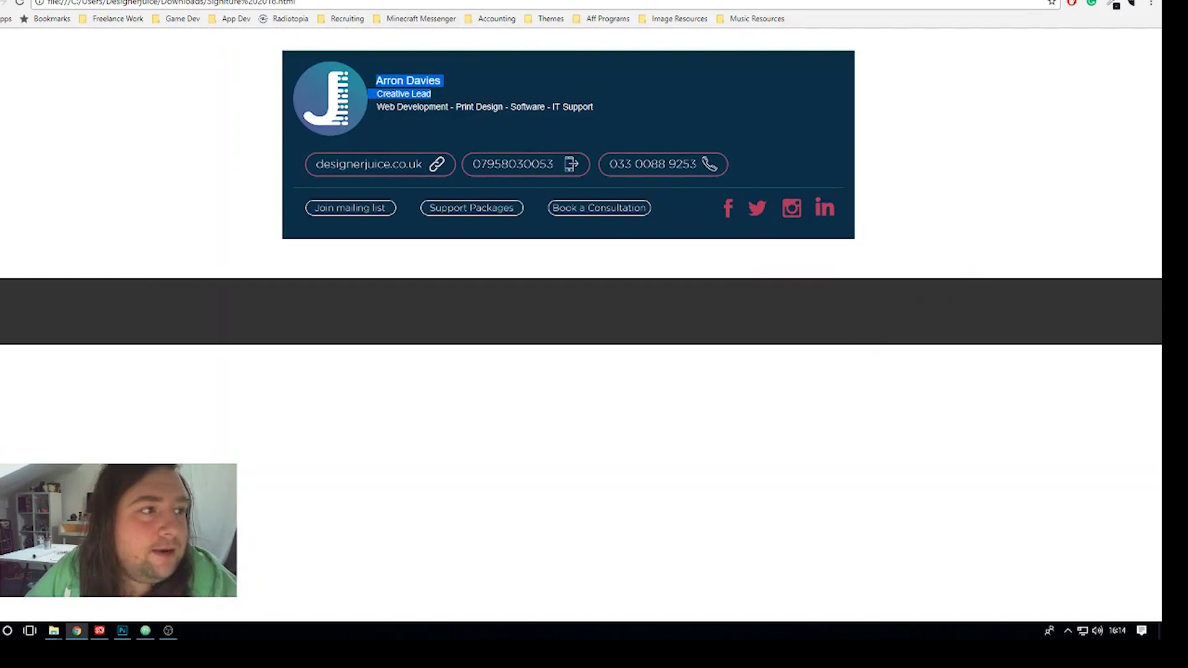
# Insert the Join mailing list and Book a Consultation button images below the contact row
pyautogui.hotkey('ctrl', 'shift', 'Tab')
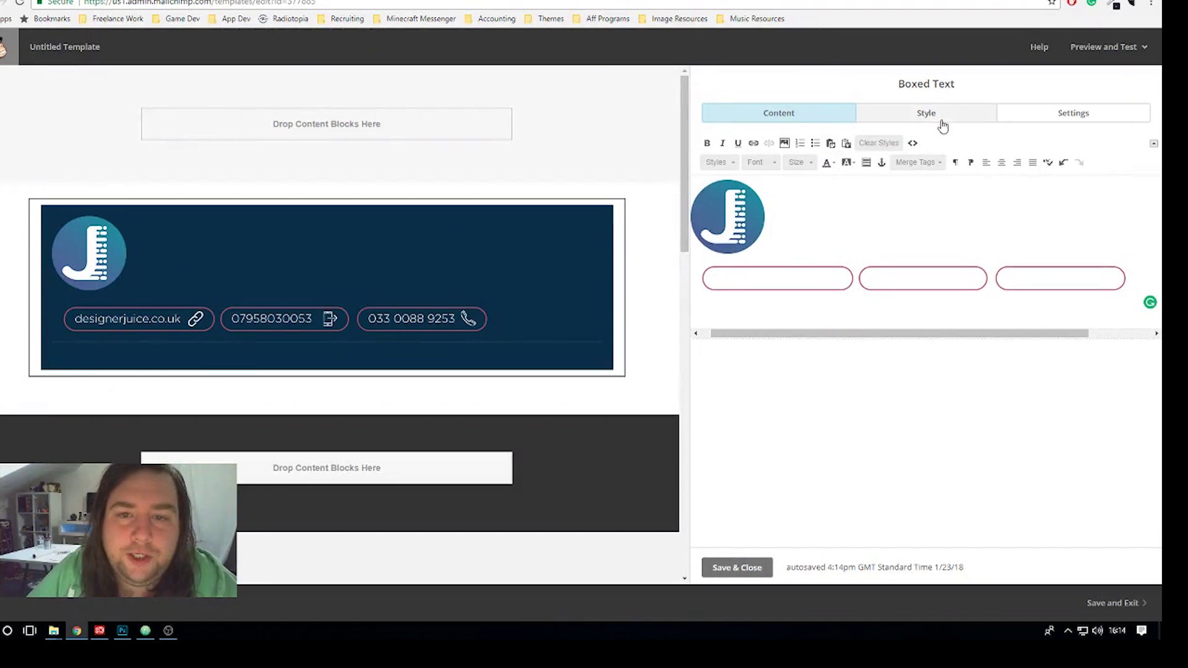
pyautogui.click(784, 143)
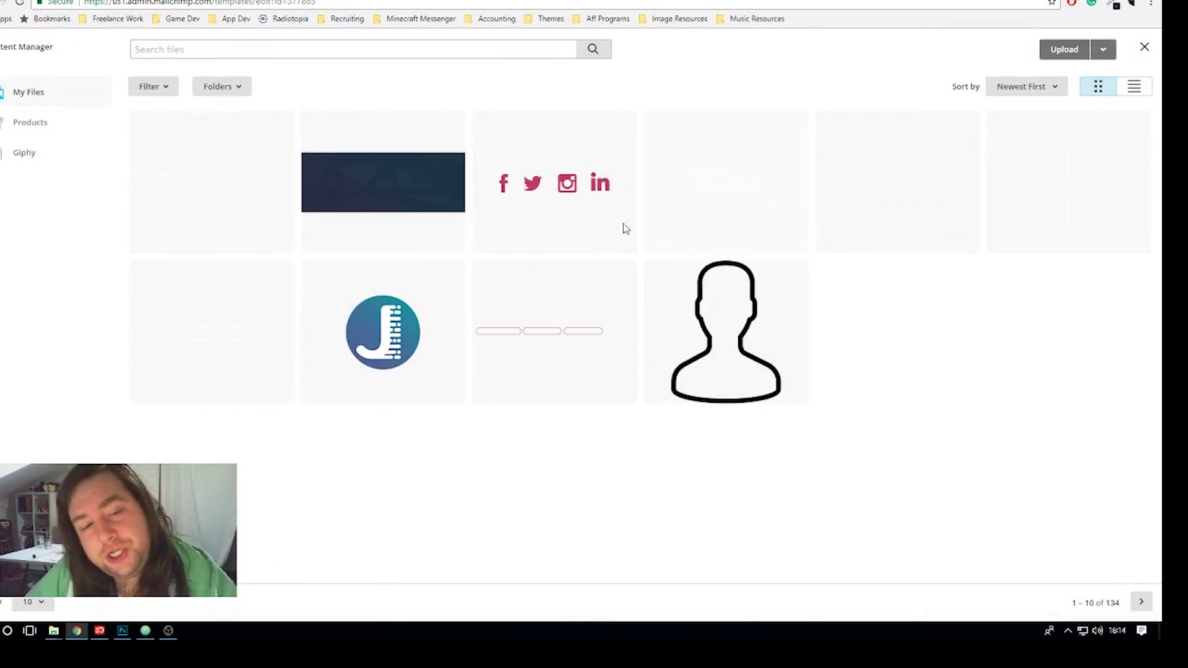
pyautogui.click(798, 190)
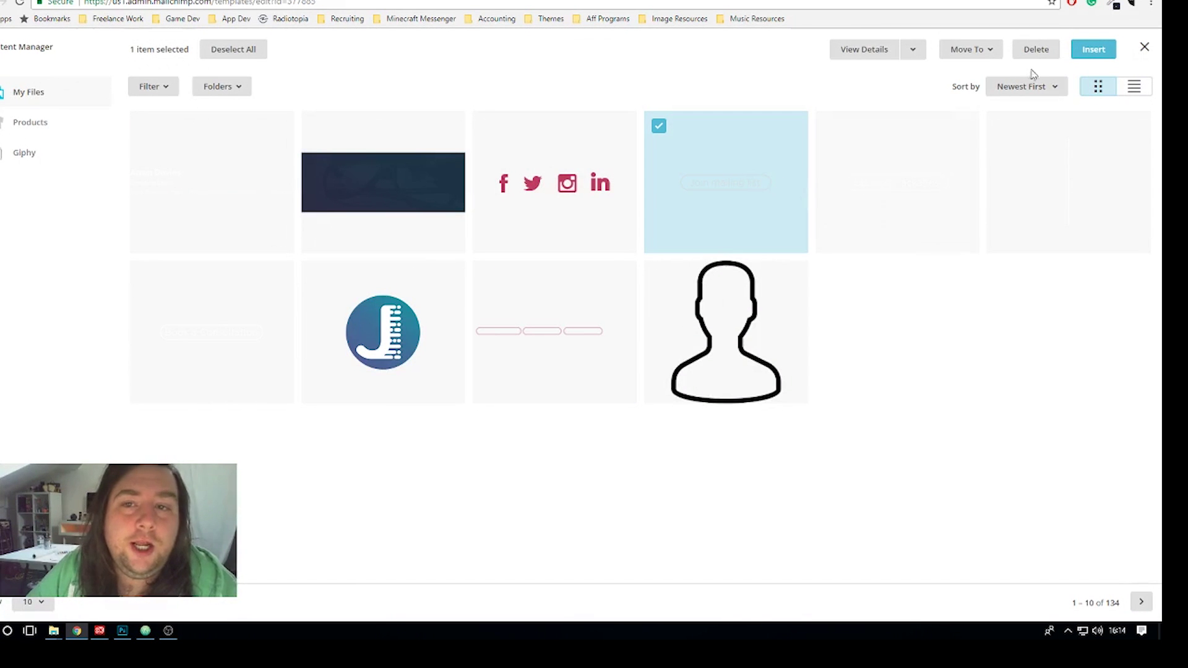
pyautogui.click(1093, 50)
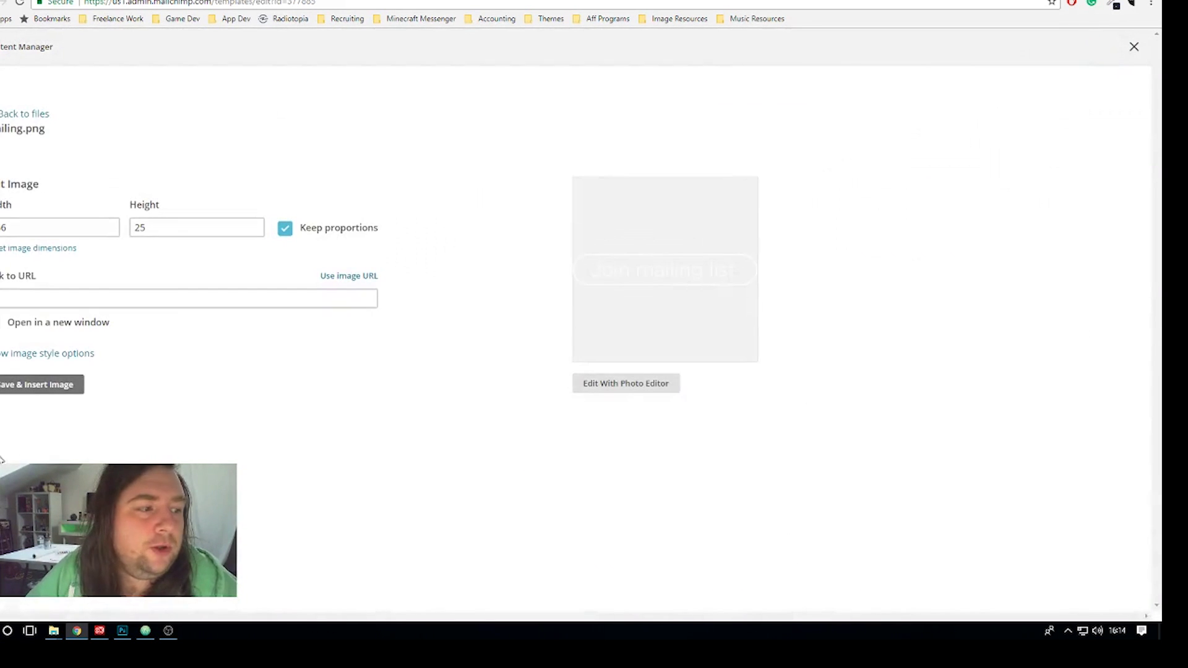
pyautogui.click(28, 386)
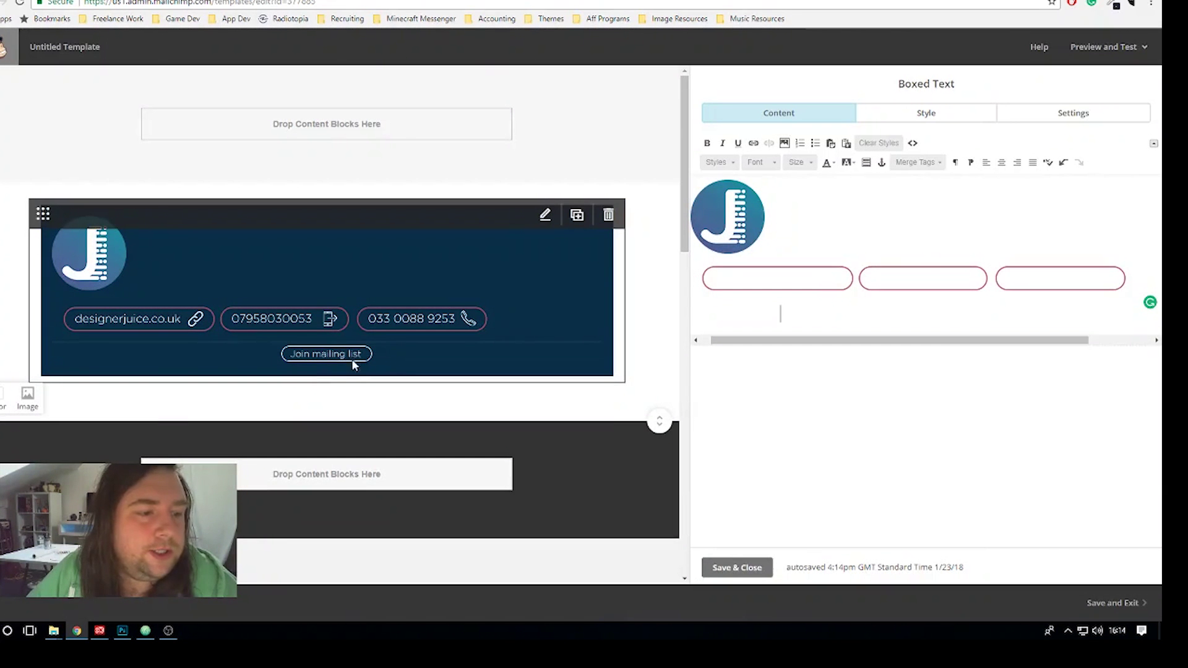
pyautogui.click(787, 146)
pyautogui.click(204, 322)
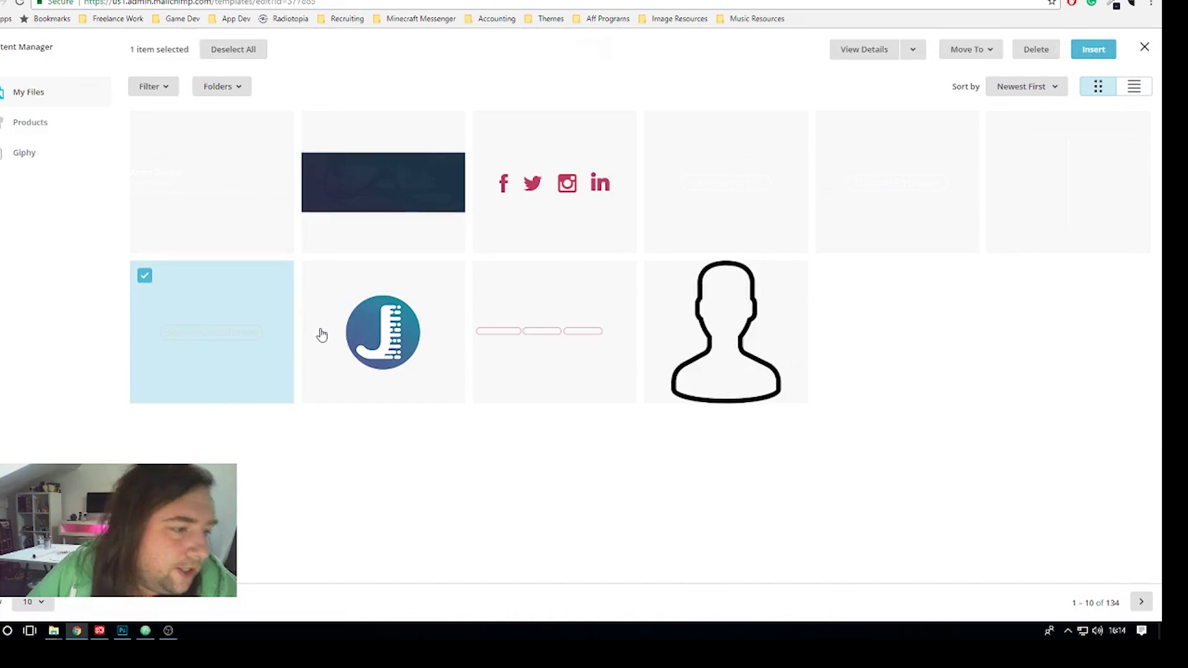
pyautogui.click(1087, 51)
pyautogui.click(19, 384)
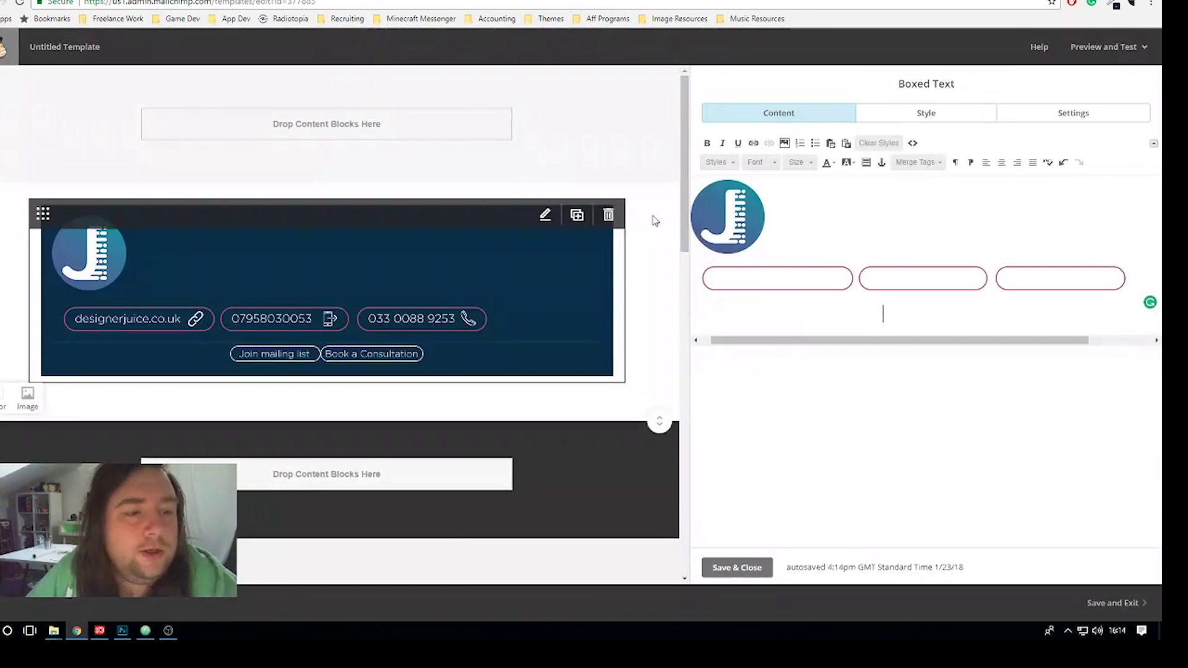
# Add the Support Packages button image at the end of the button row
pyautogui.doubleClick(885, 315)
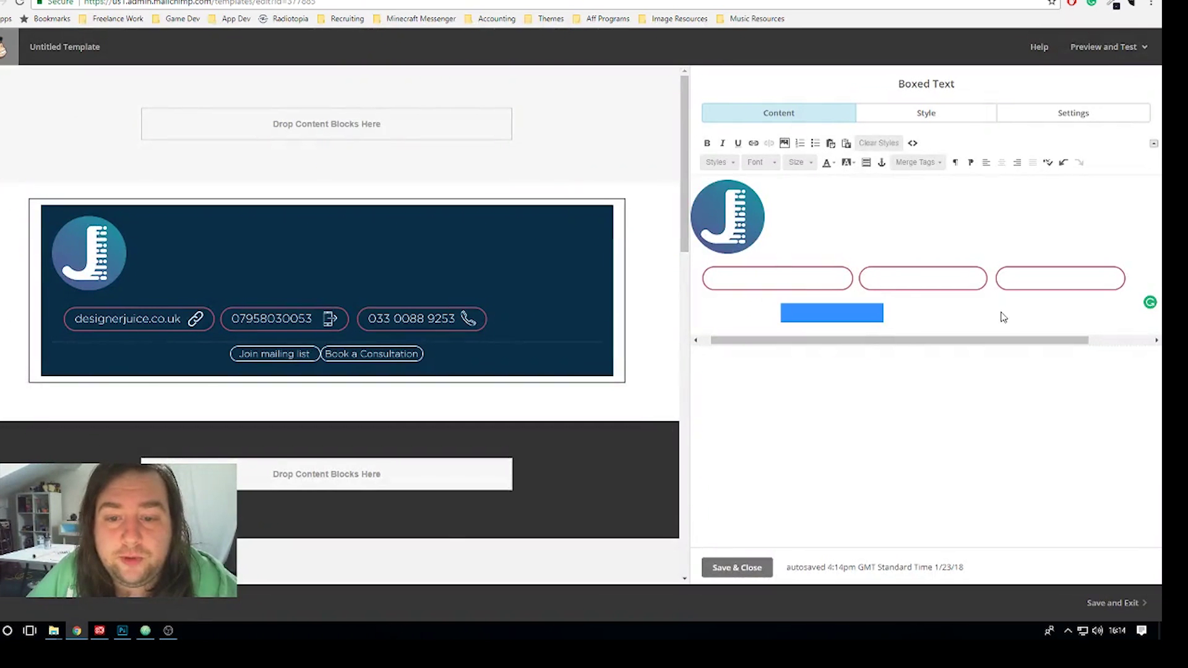
pyautogui.click(975, 321)
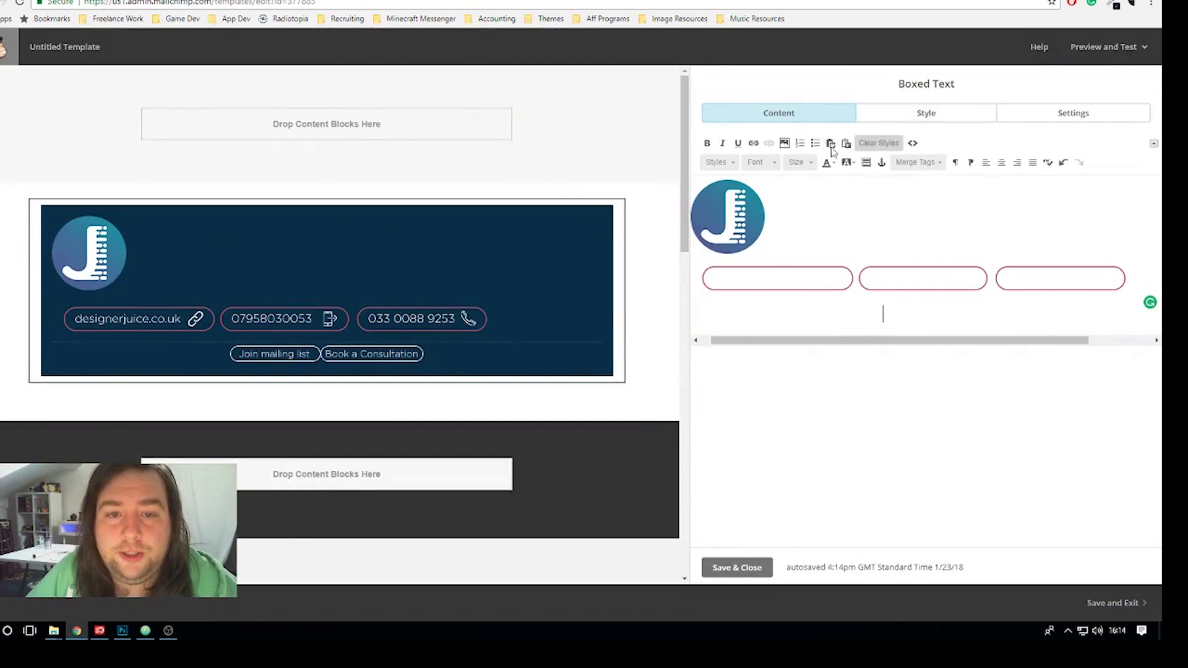
pyautogui.click(785, 143)
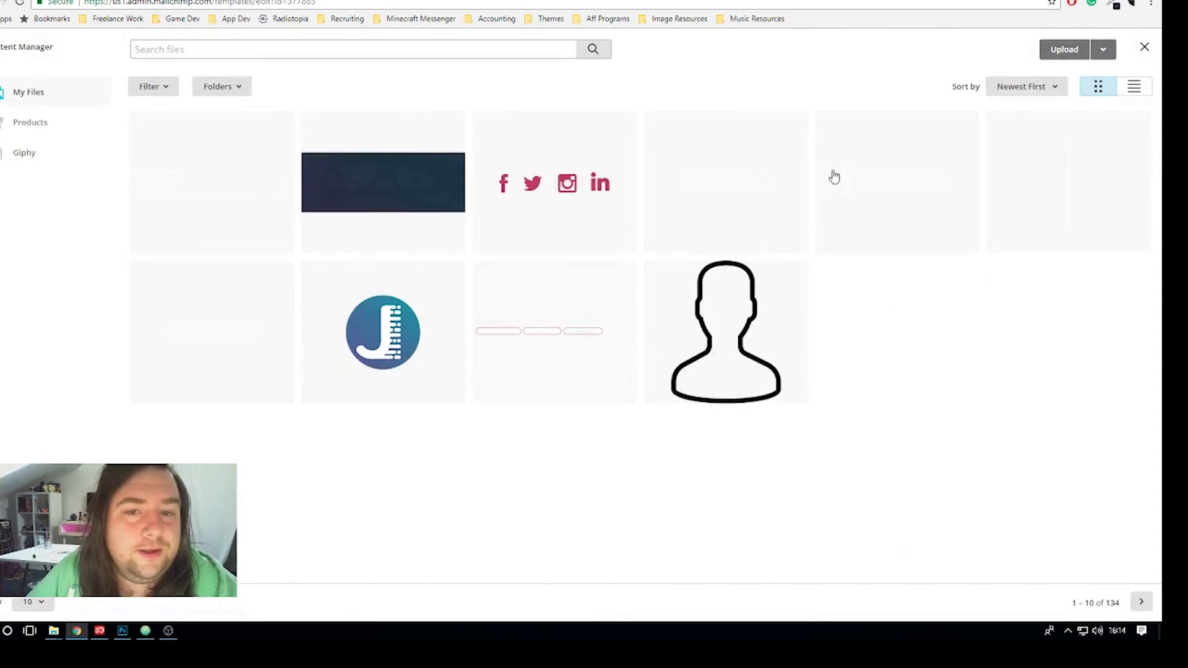
pyautogui.click(894, 201)
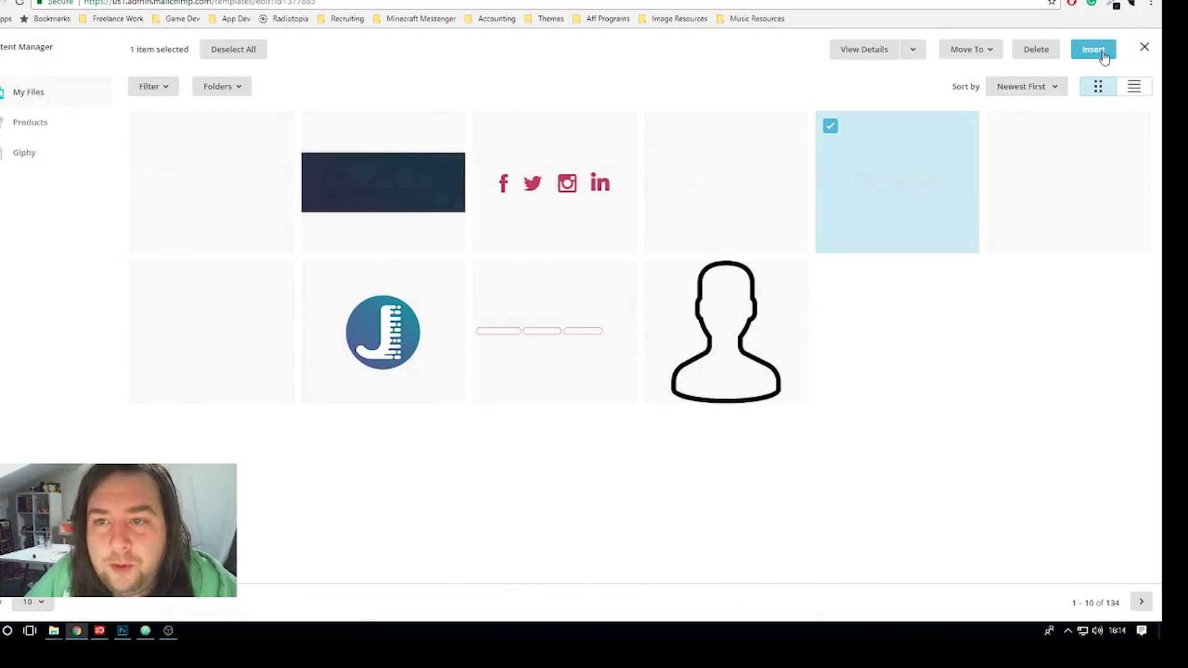
pyautogui.click(1071, 175)
pyautogui.click(733, 193)
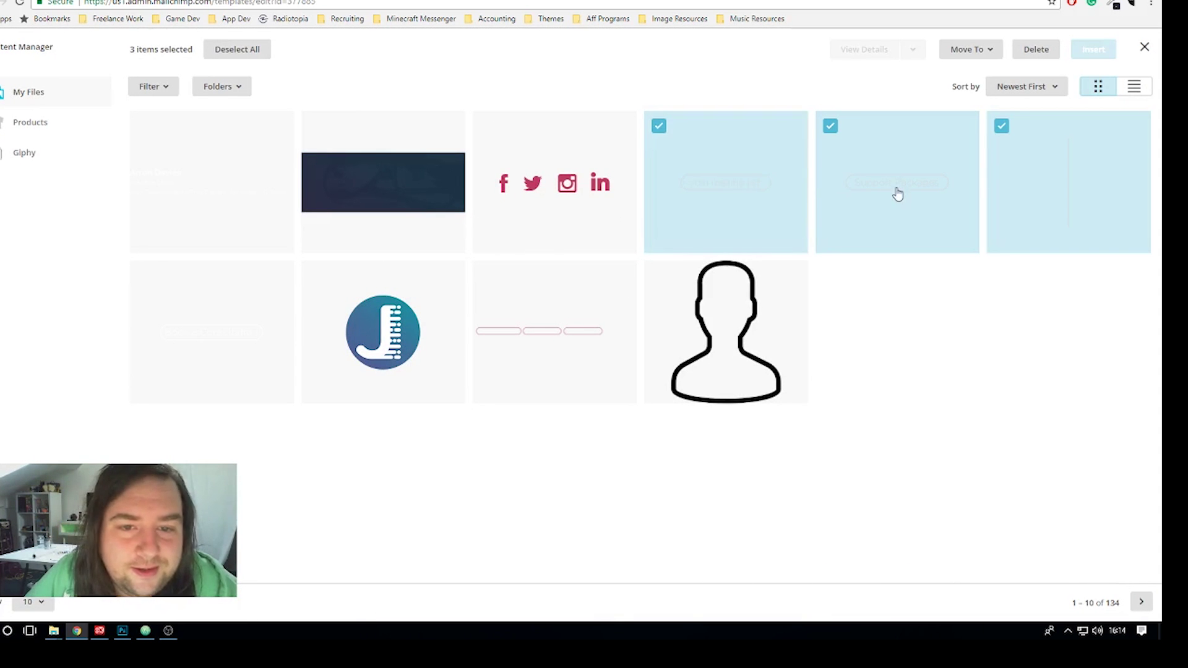
pyautogui.click(898, 194)
pyautogui.click(1011, 162)
pyautogui.click(769, 159)
pyautogui.click(875, 165)
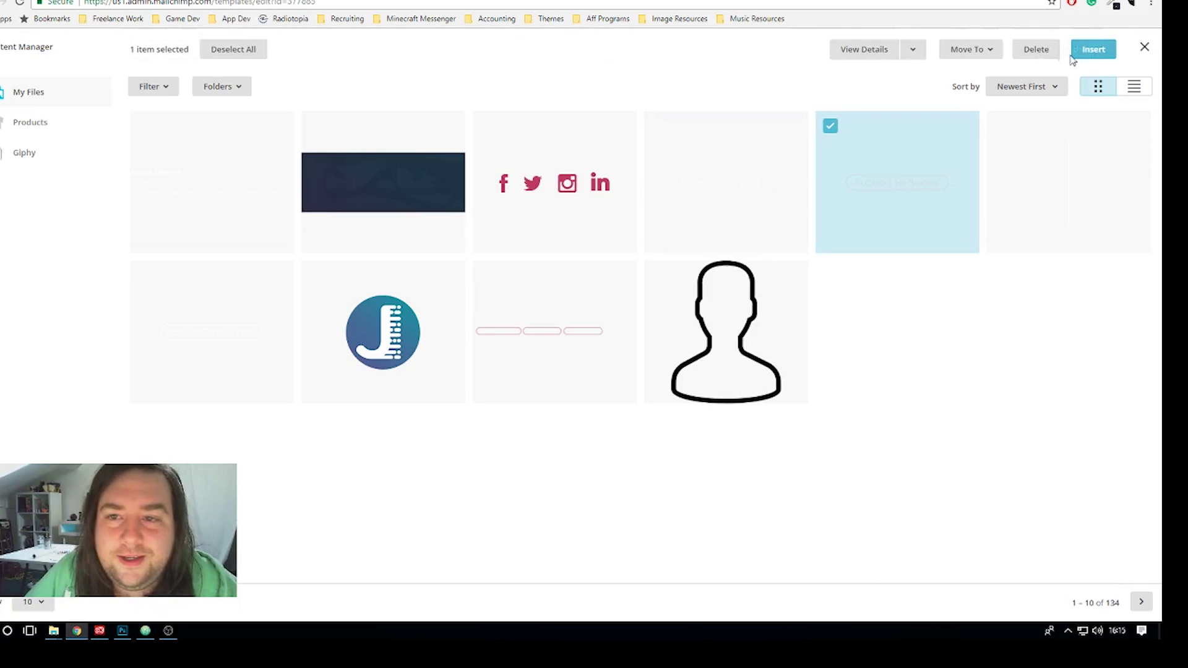
pyautogui.click(1080, 52)
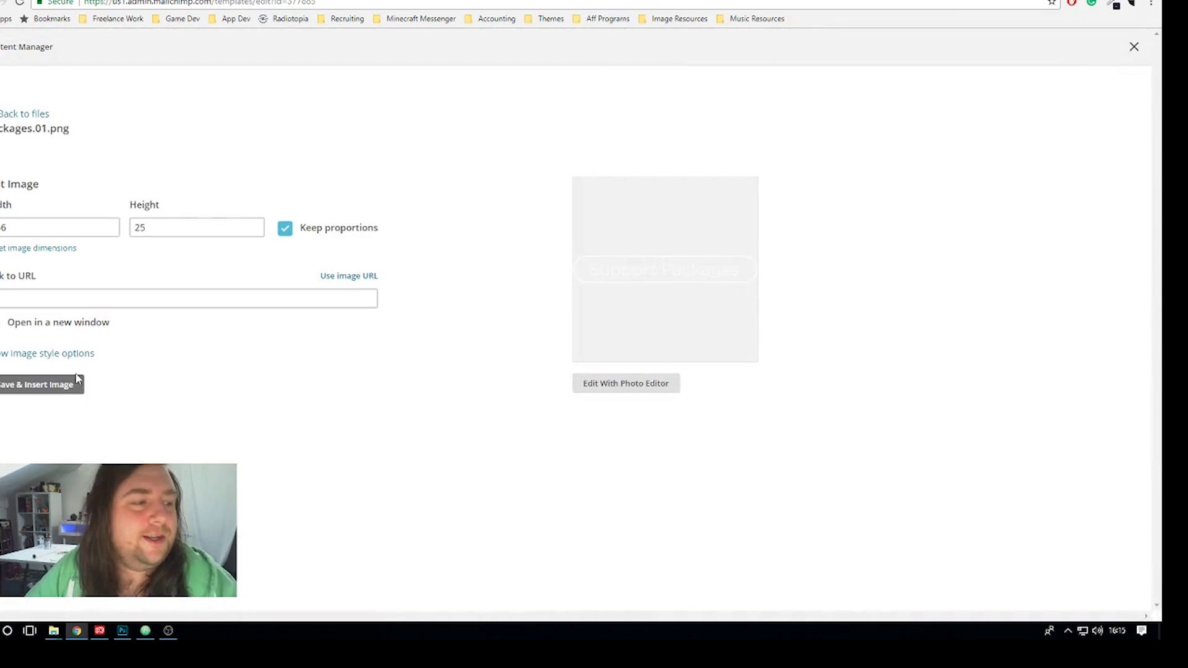
pyautogui.click(77, 380)
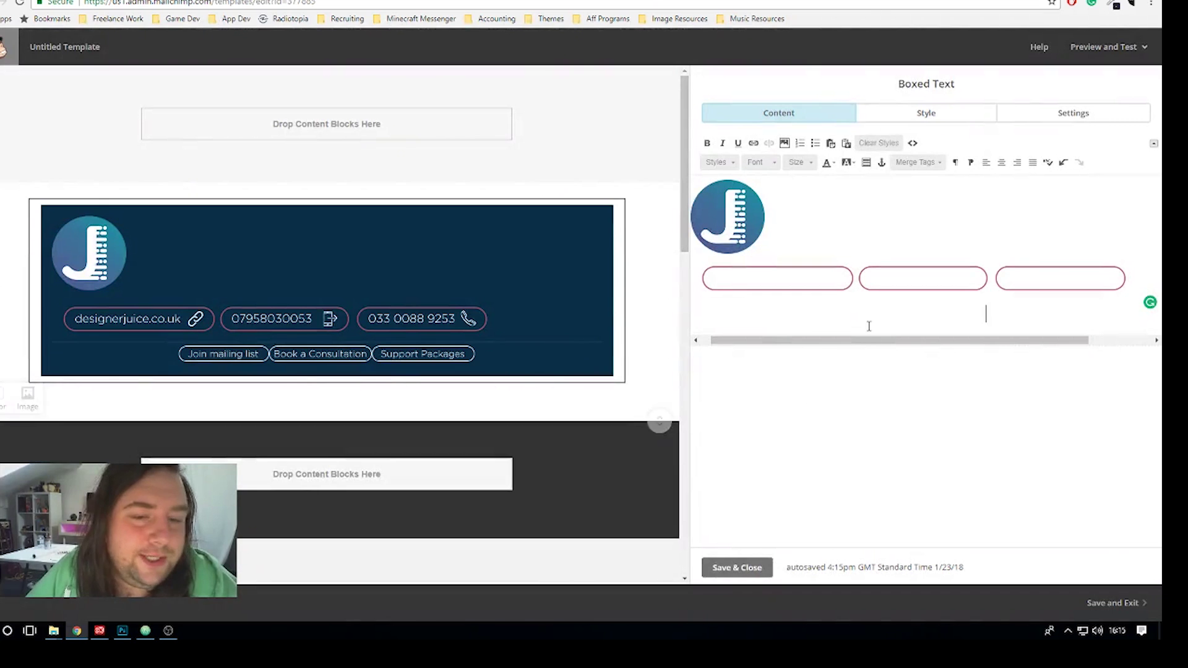
# Align the three button images left and put the caret on the blank line below
pyautogui.moveTo(1037, 313); pyautogui.dragTo(678, 324)
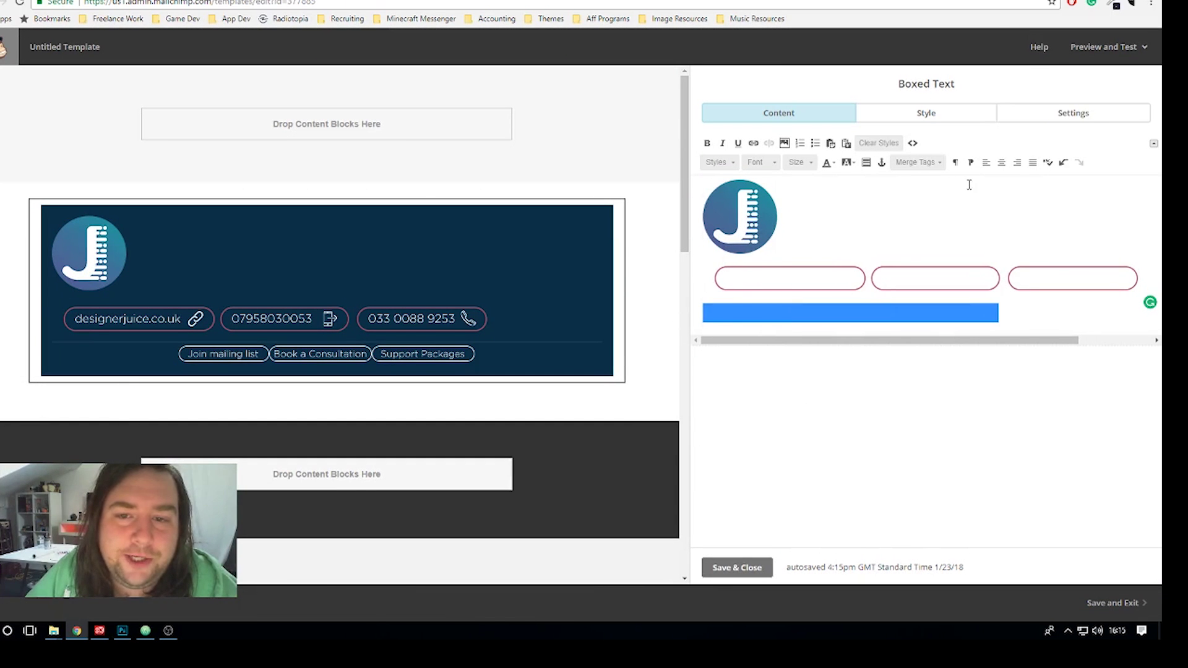
pyautogui.click(986, 163)
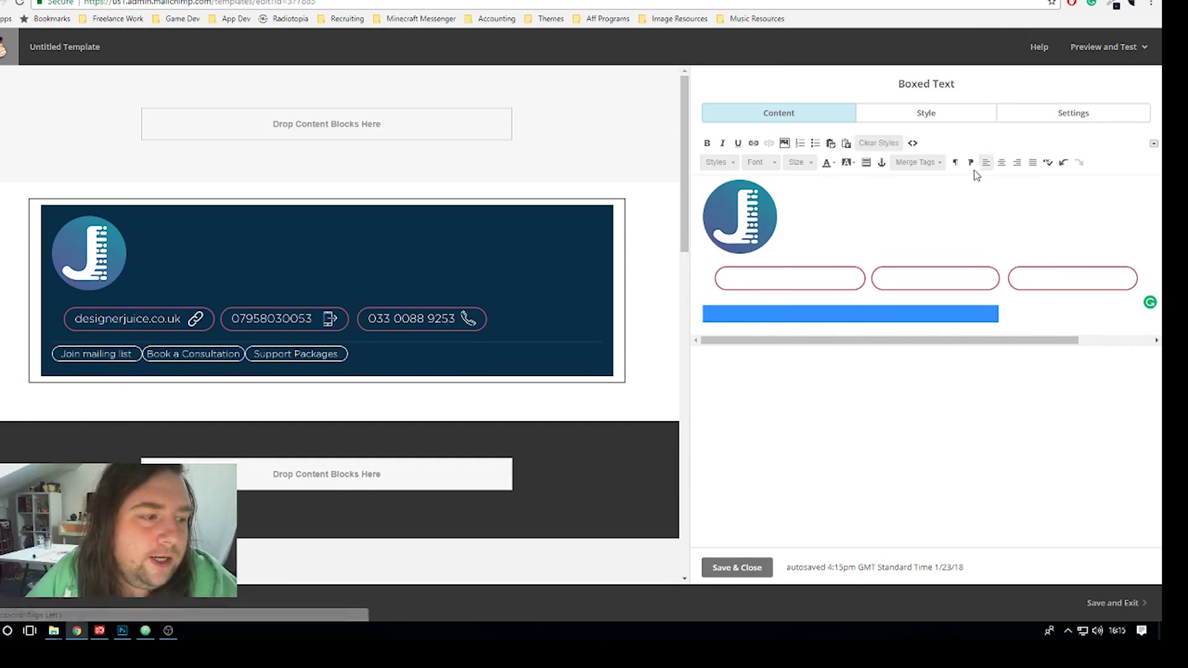
pyautogui.click(1023, 315)
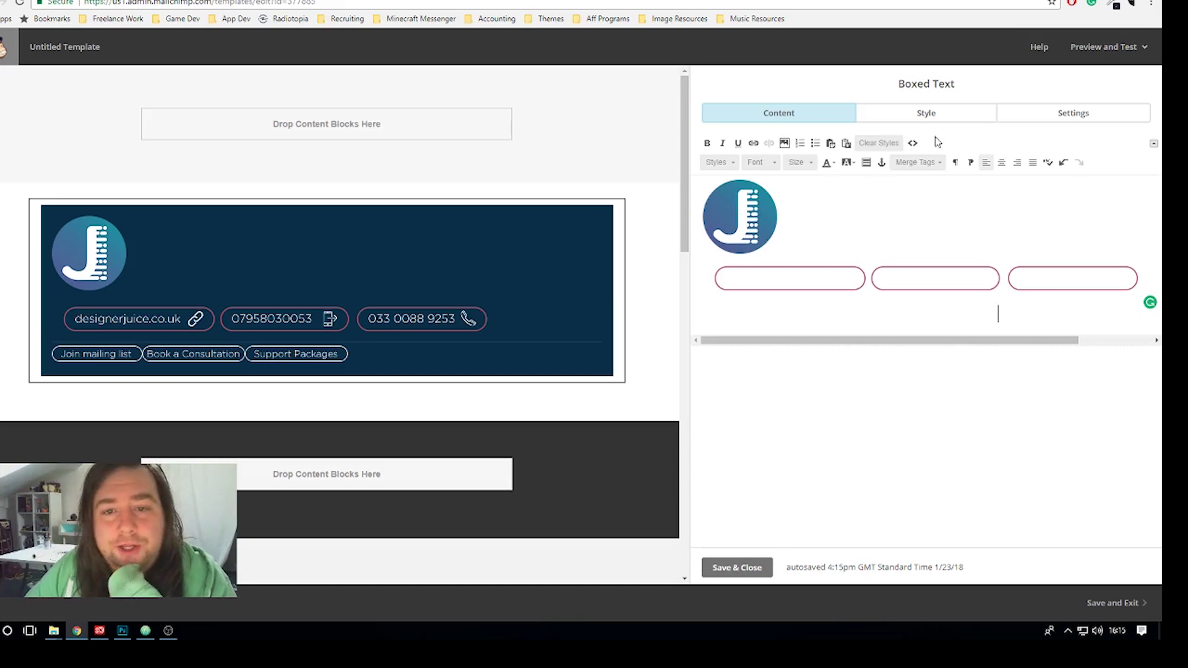
# Insert the Facebook, Twitter, Instagram and LinkedIn icons image and align it right
pyautogui.click(785, 143)
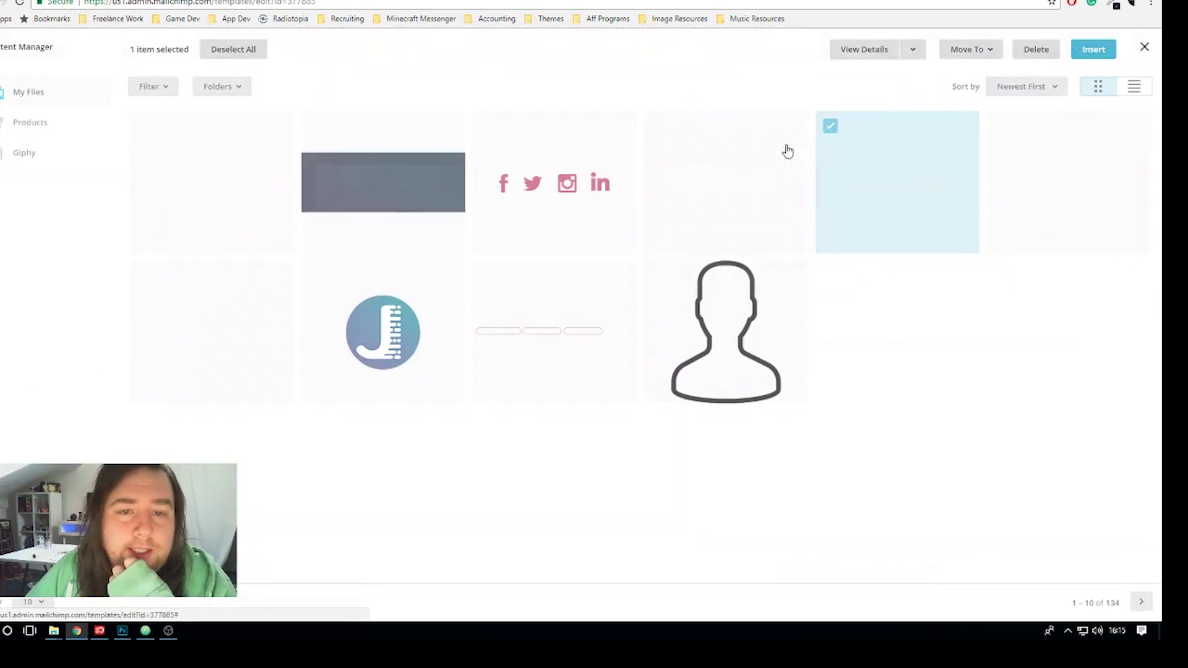
pyautogui.click(570, 215)
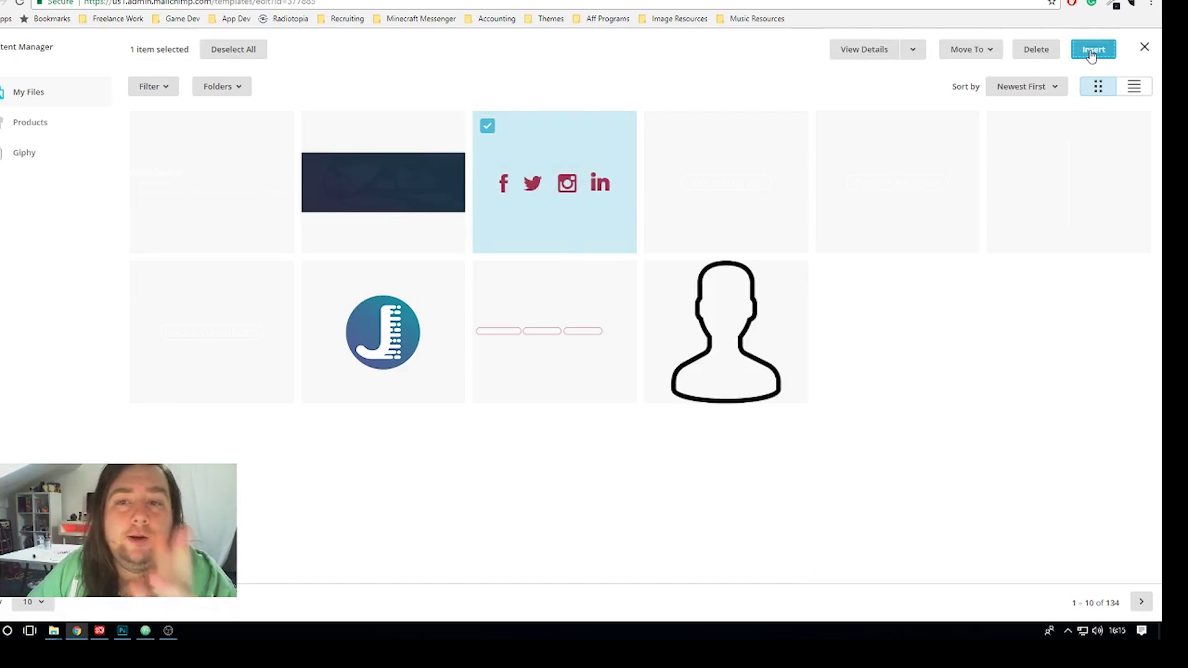
pyautogui.click(1092, 55)
pyautogui.click(39, 387)
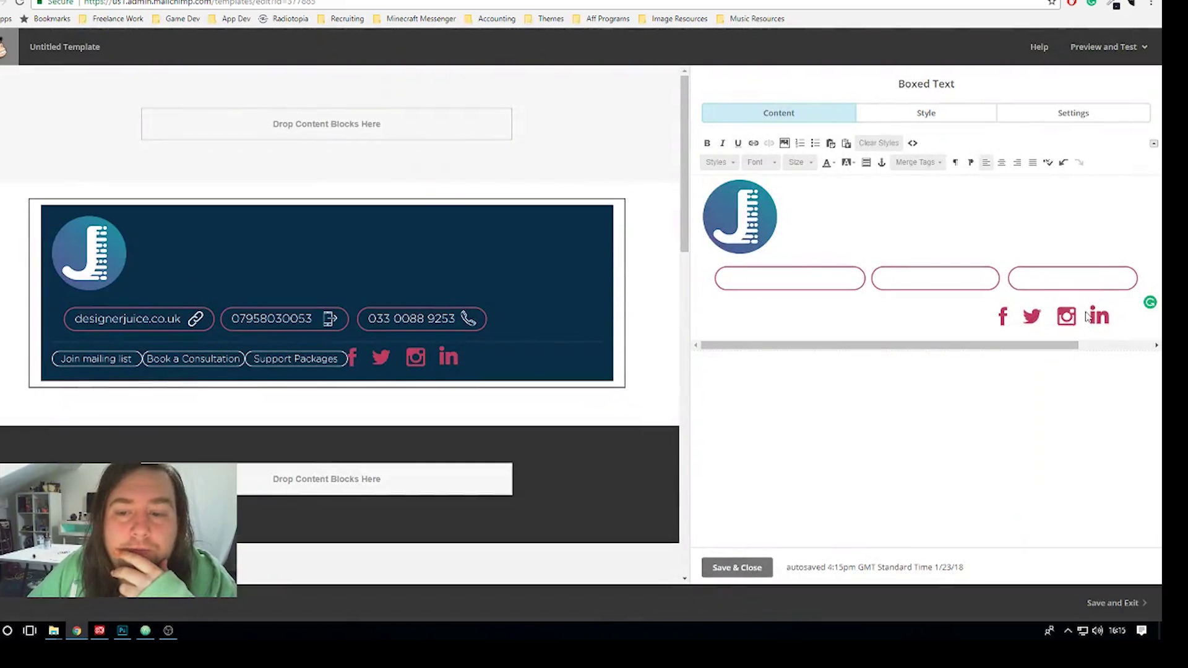
pyautogui.click(1088, 317)
pyautogui.click(1017, 163)
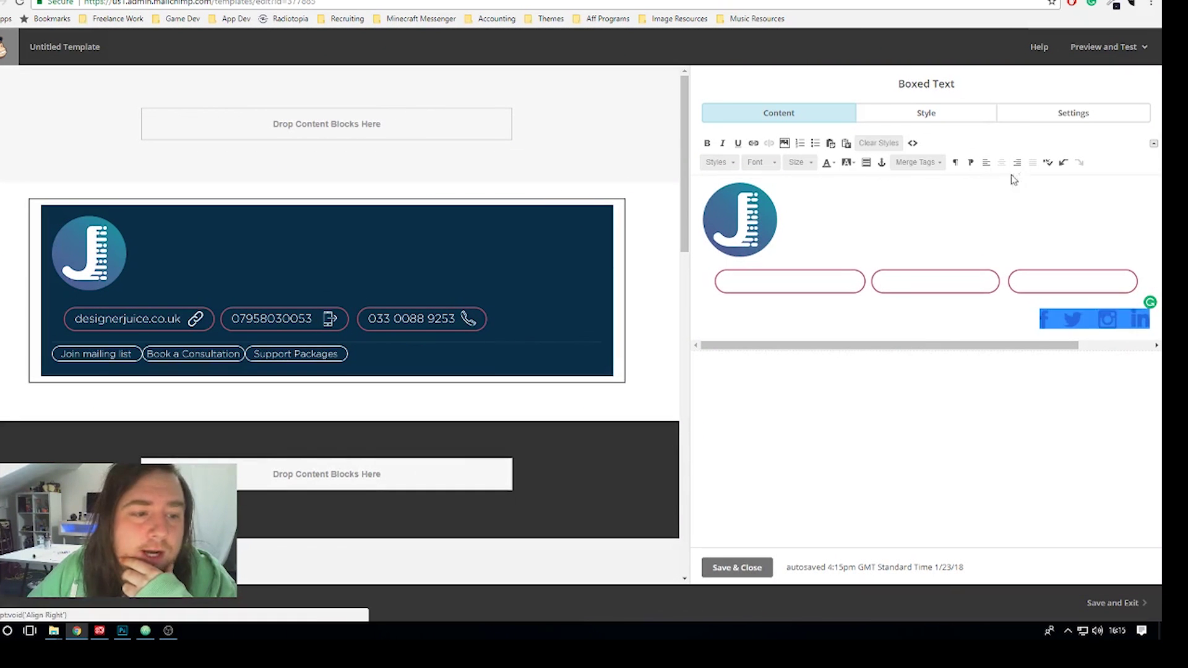
pyautogui.click(981, 198)
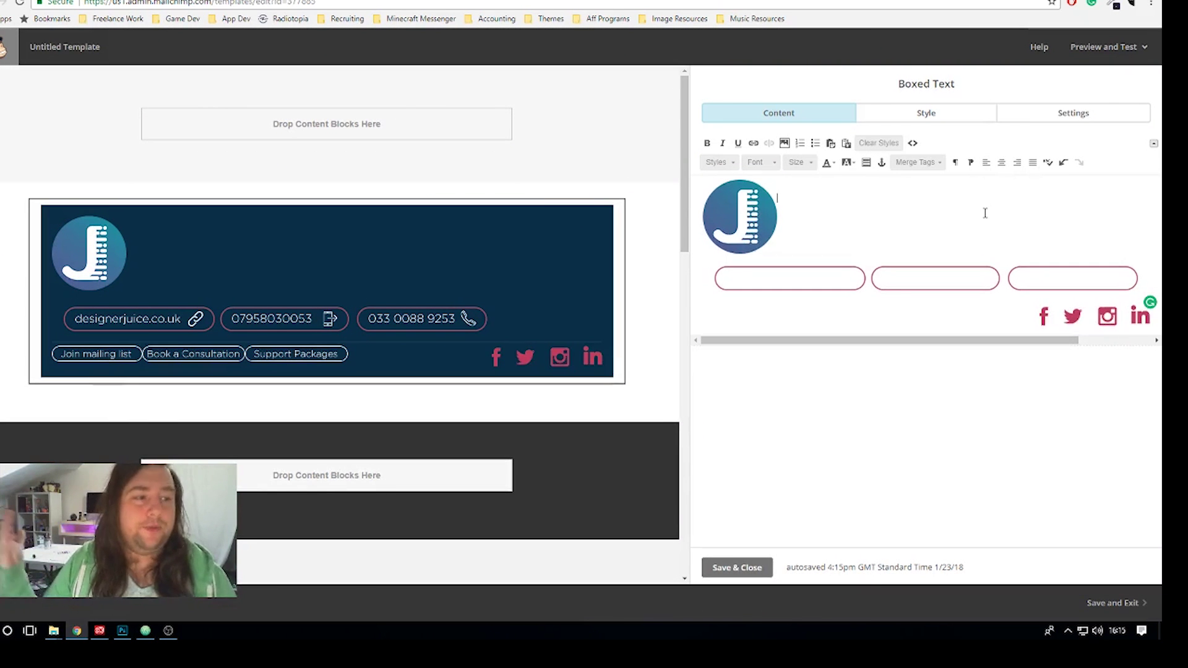
# Shrink the browser window and compare the banner against the Photoshop design
pyautogui.moveTo(765, 0); pyautogui.dragTo(495, 3)
pyautogui.click(122, 631)
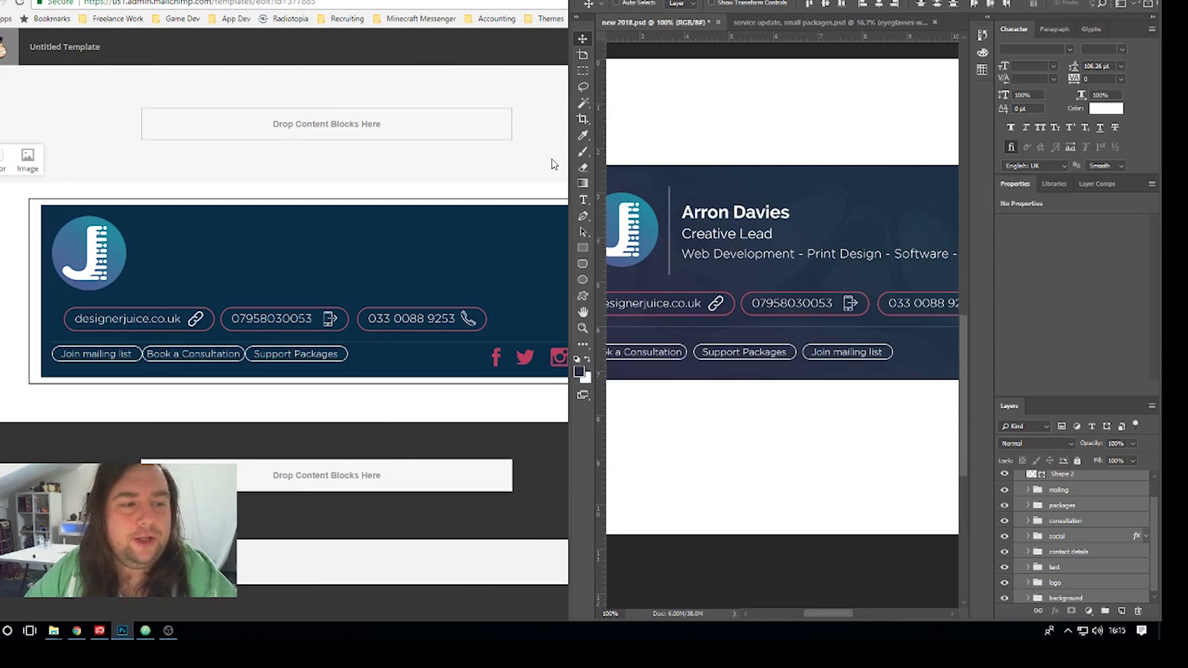
pyautogui.click(551, 165)
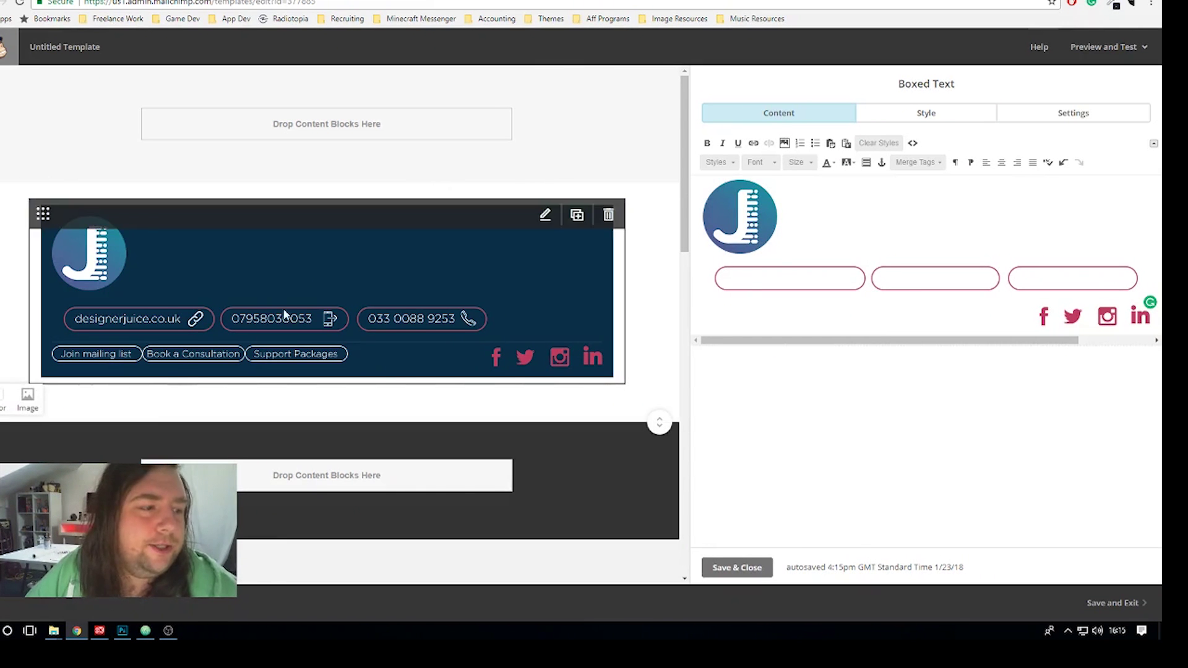
pyautogui.click(756, 227)
pyautogui.click(779, 281)
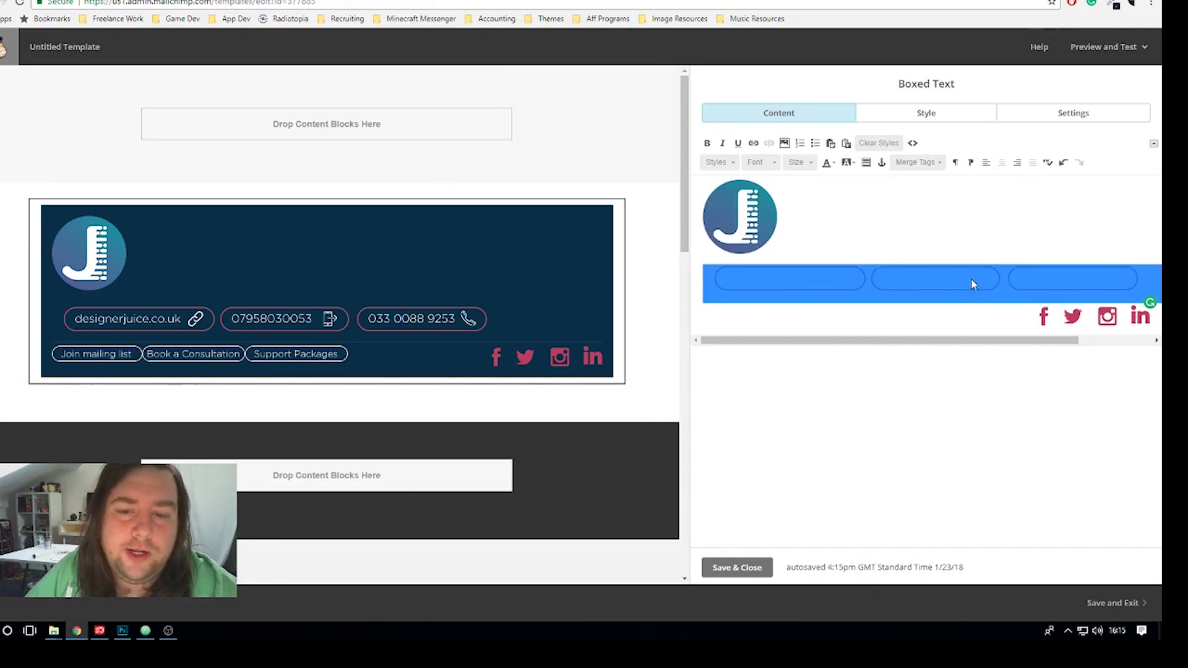
pyautogui.doubleClick(748, 202)
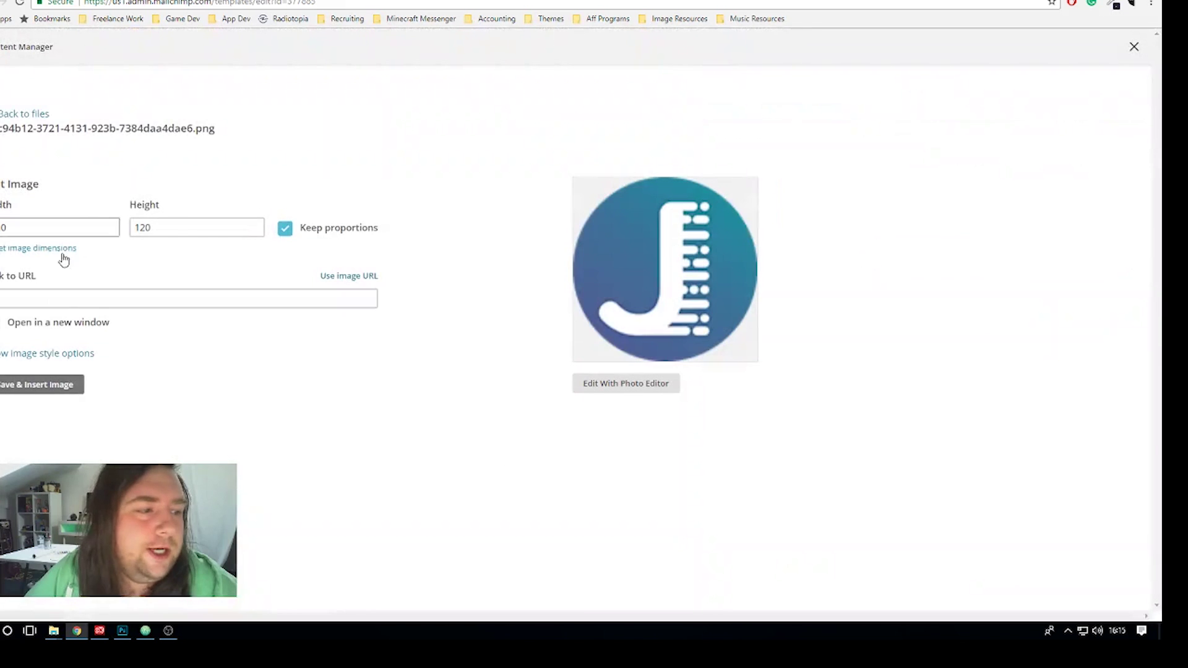
pyautogui.click(45, 297)
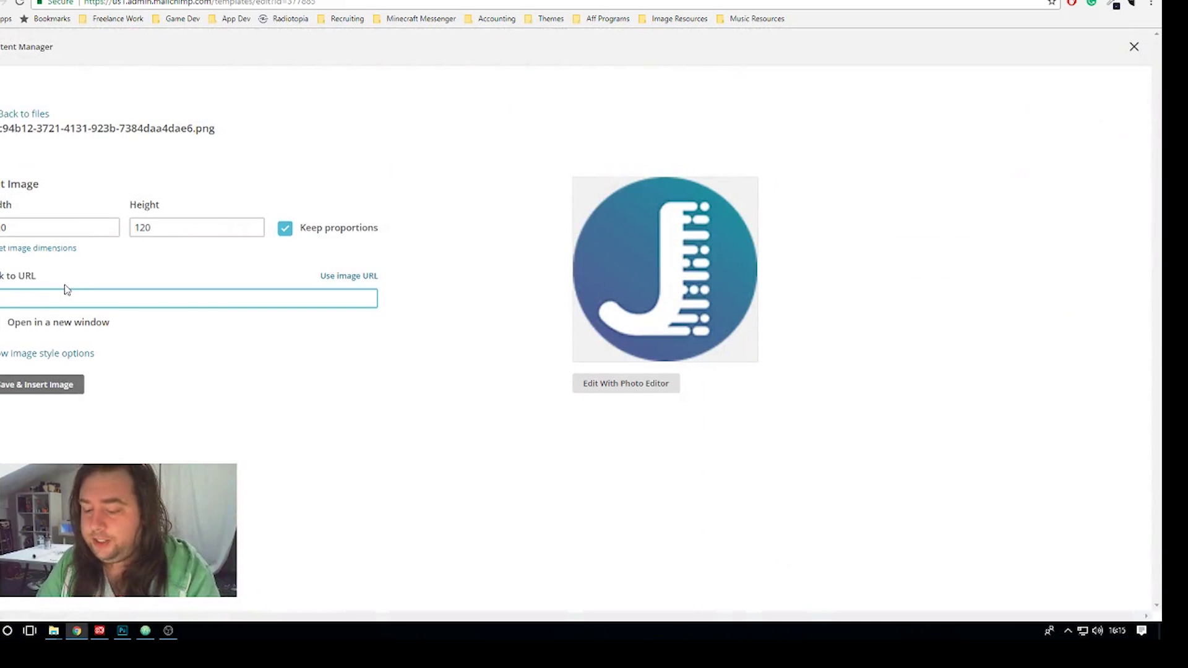
pyautogui.write('www.designerjuice.co.uk')
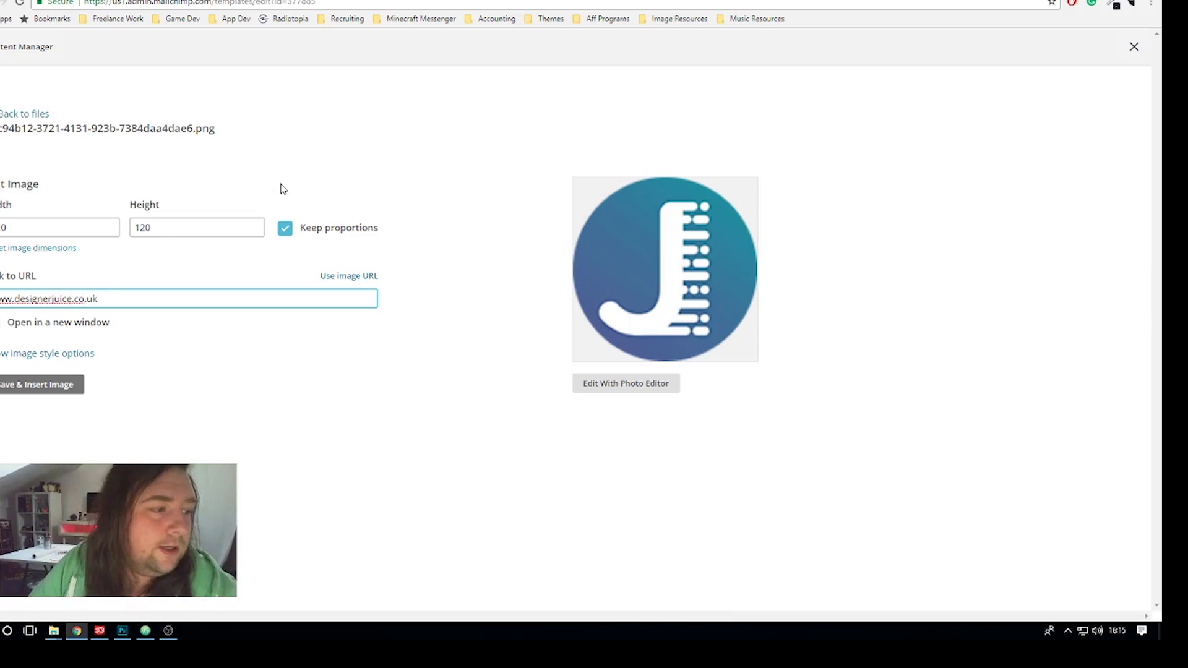
pyautogui.click(53, 385)
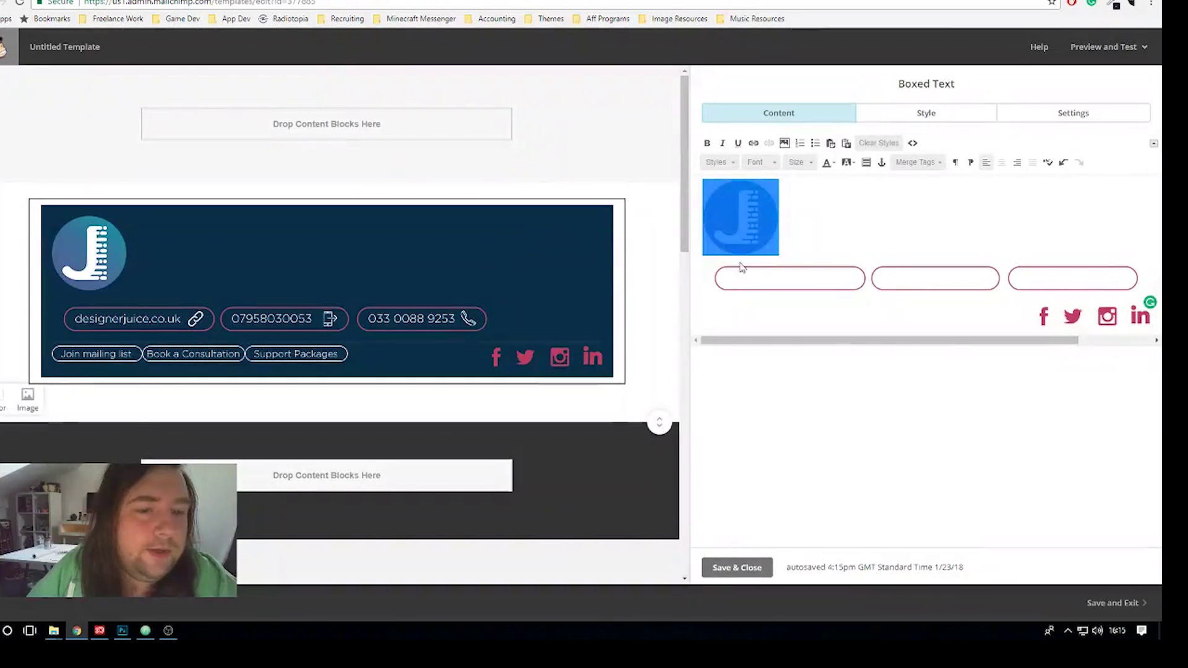
# Recheck the button row and resave the social icons image settings
pyautogui.click(800, 220)
pyautogui.click(828, 291)
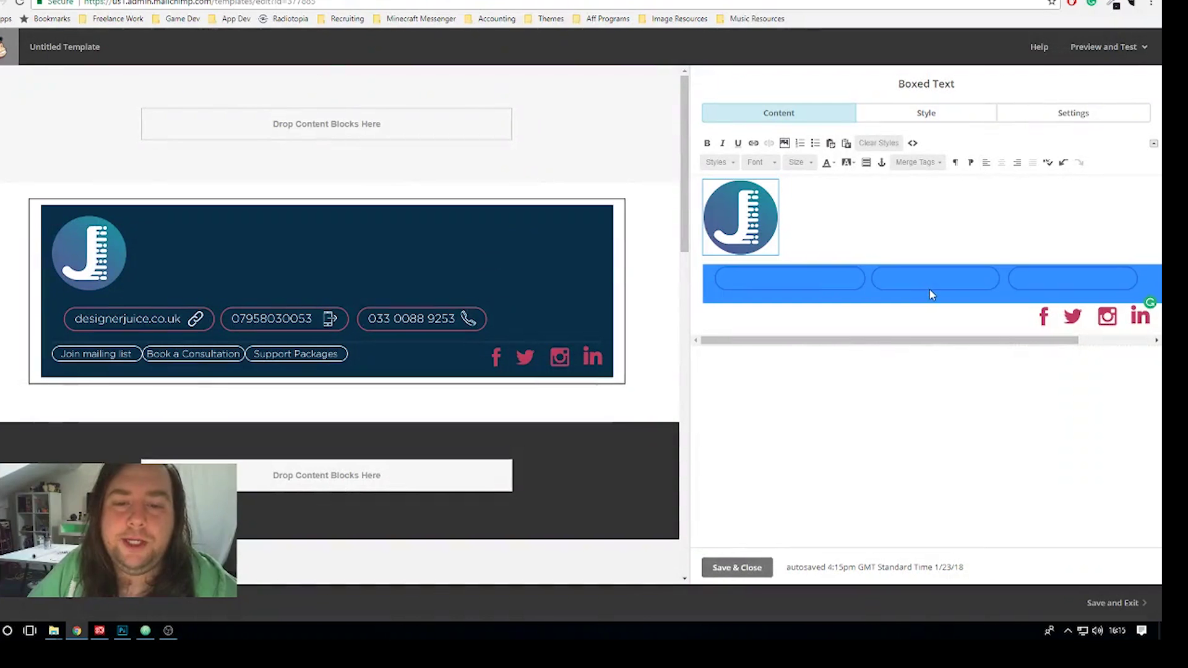
pyautogui.click(933, 247)
pyautogui.click(931, 272)
pyautogui.click(957, 304)
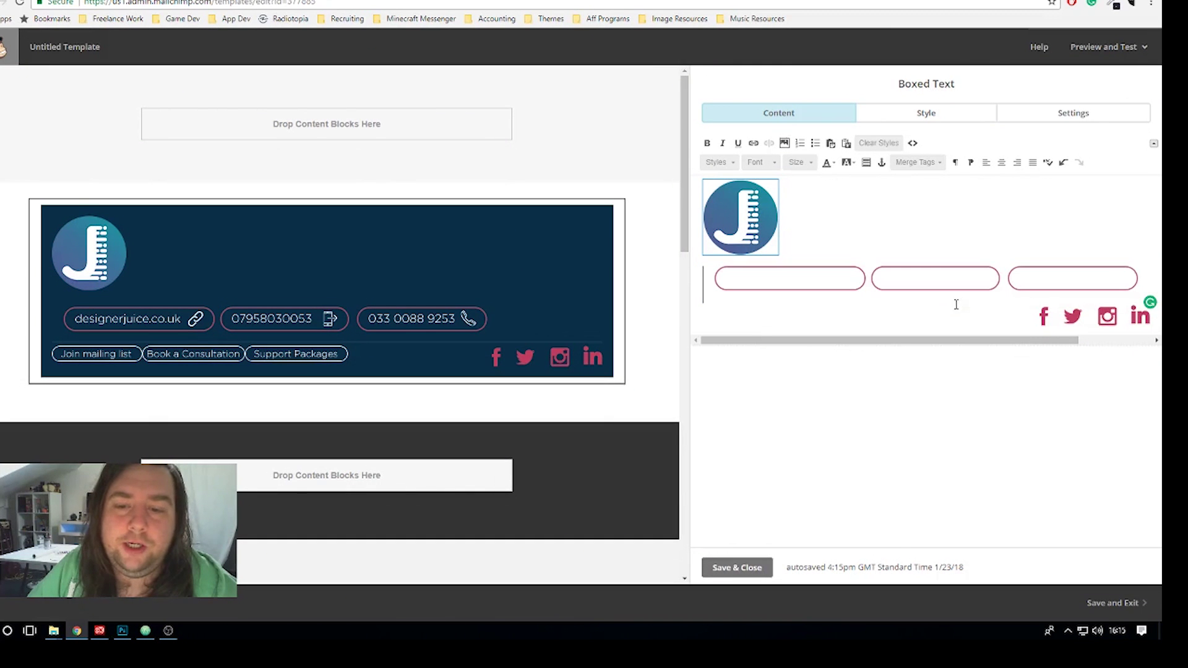
pyautogui.doubleClick(1053, 321)
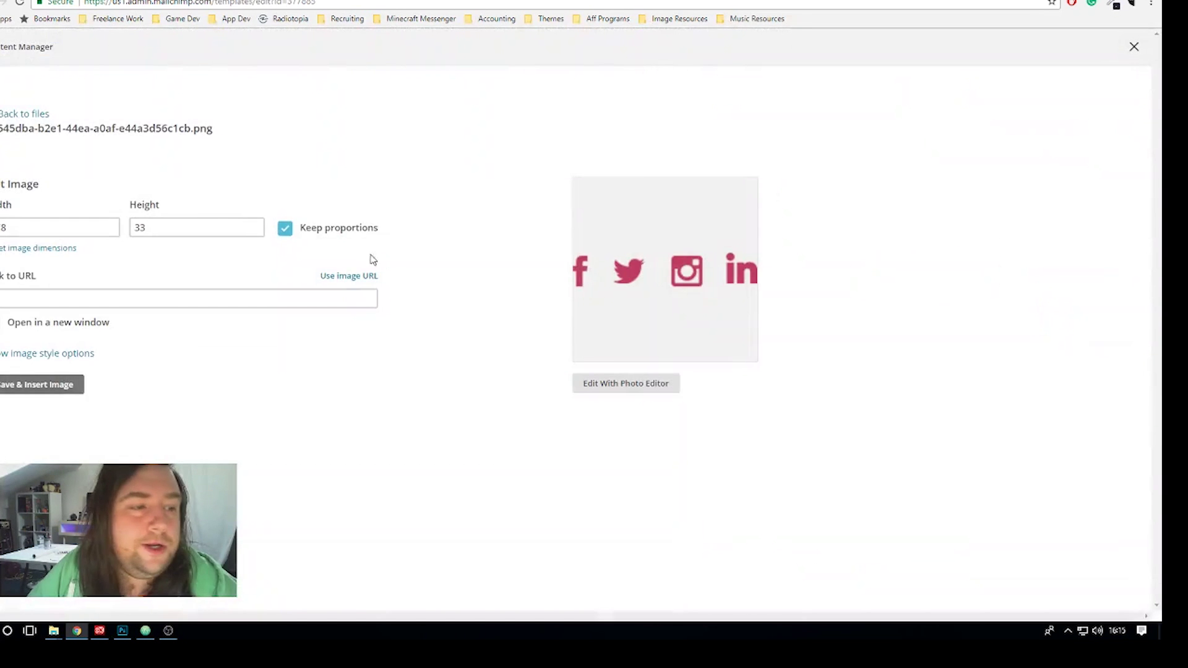
pyautogui.click(28, 385)
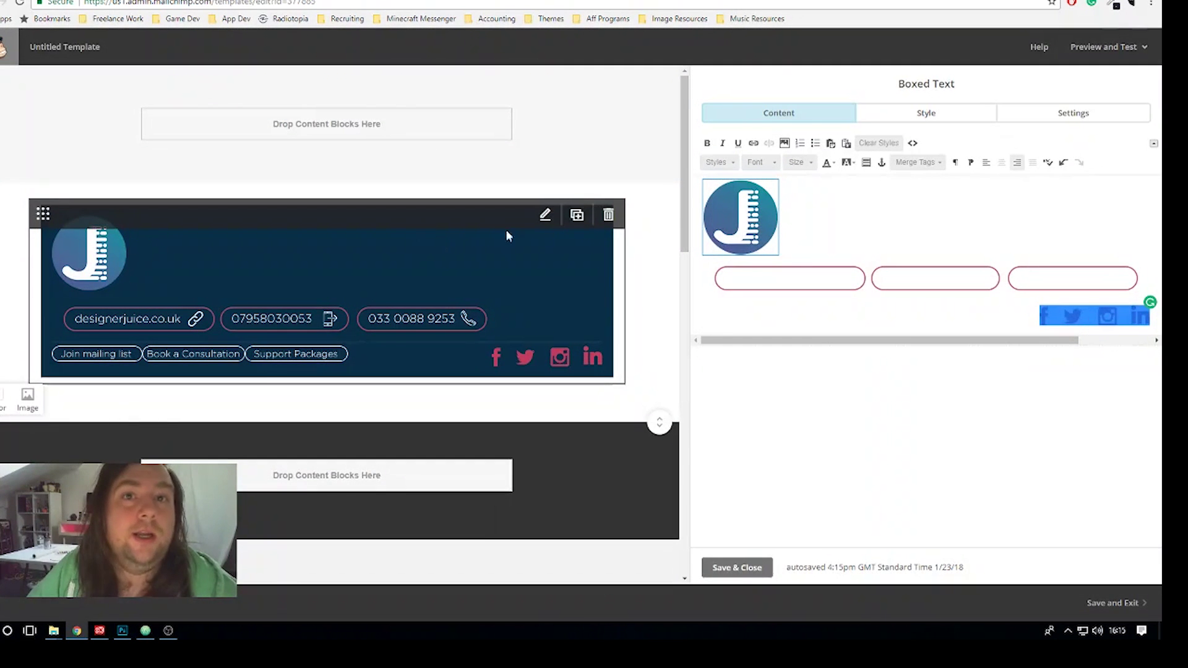
pyautogui.click(834, 232)
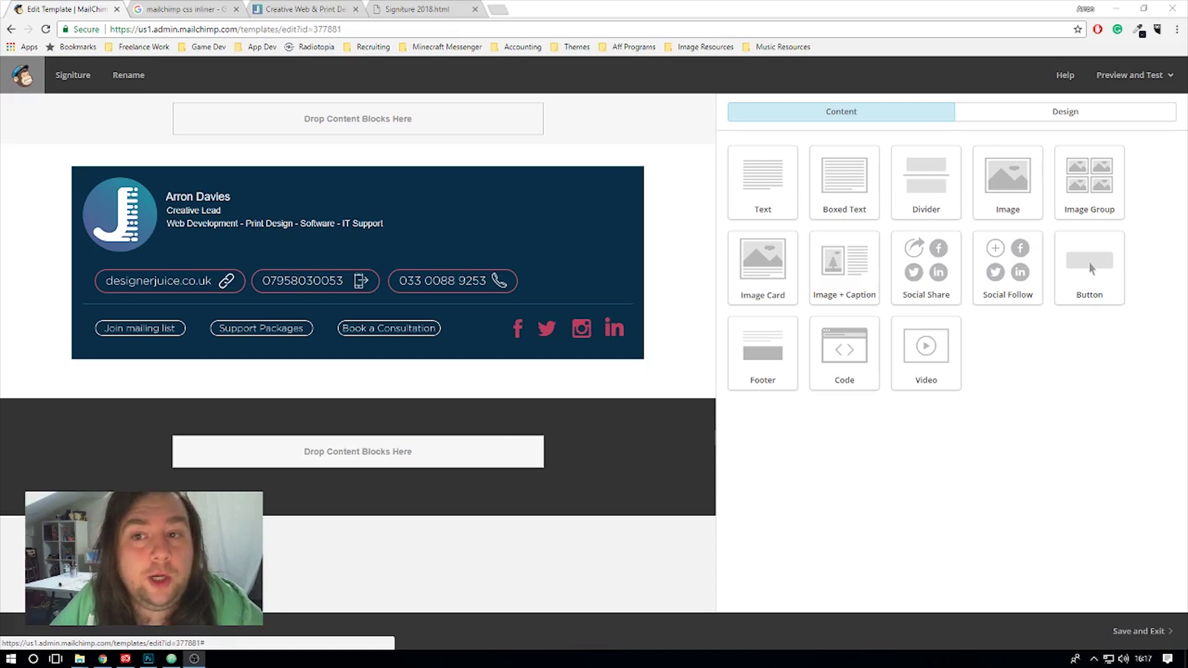
# Save and exit the Signiture template editor
pyautogui.click(1127, 638)
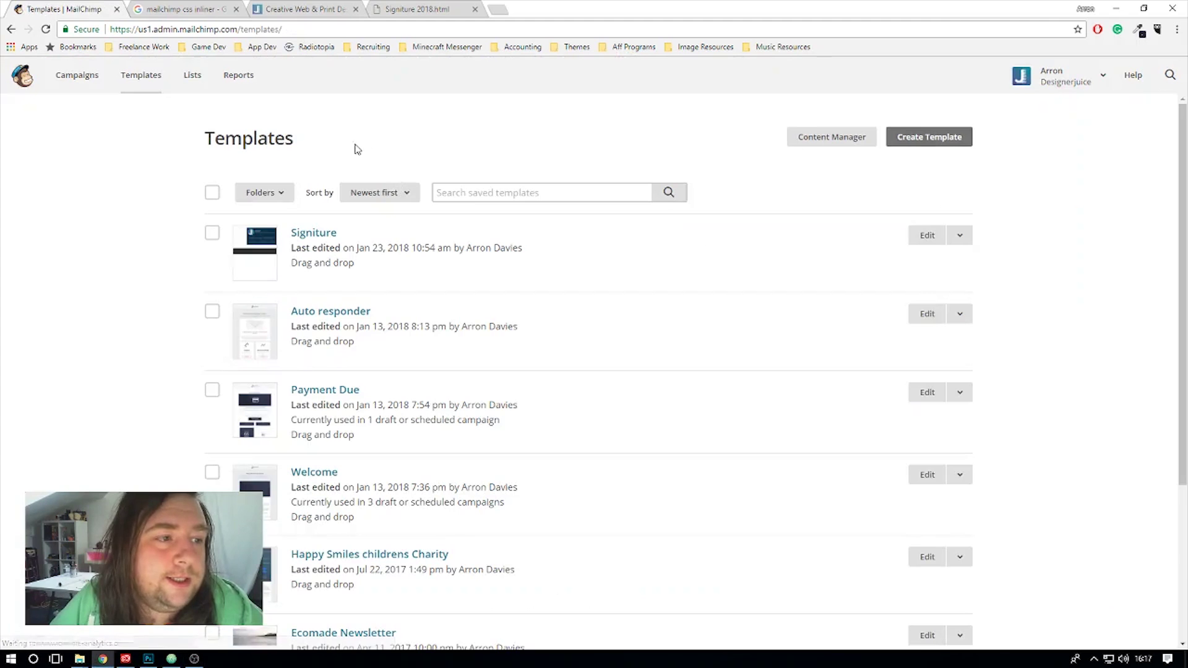
# Export the Signiture template as HTML from its row's dropdown menu
pyautogui.click(960, 235)
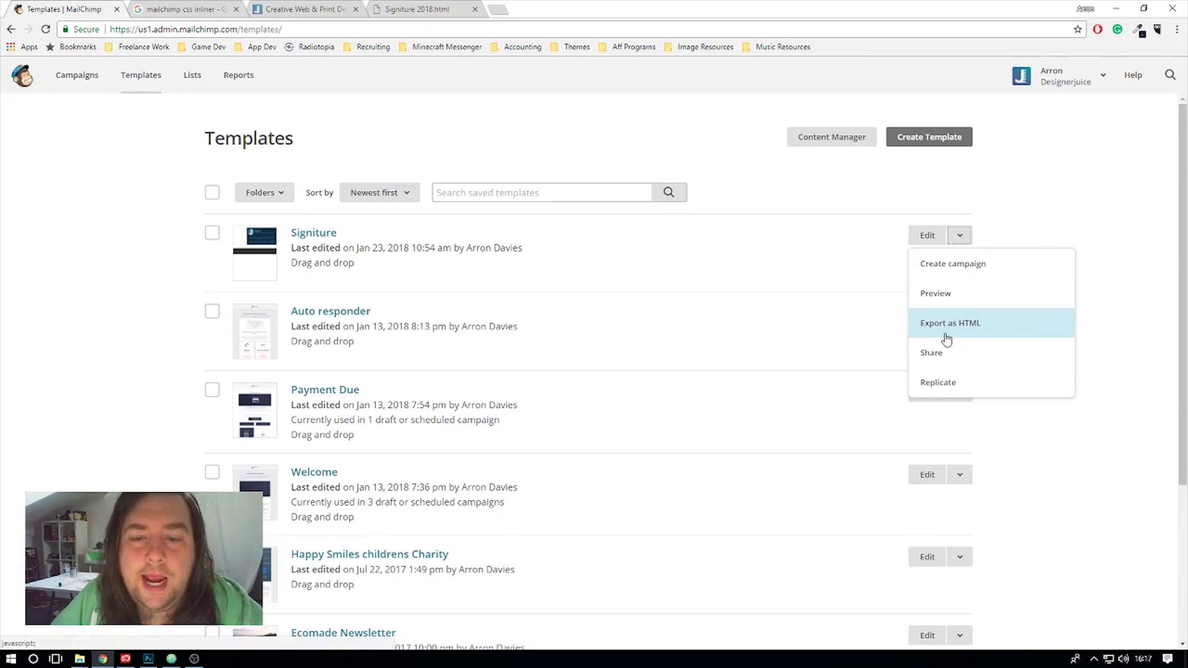
pyautogui.click(1046, 200)
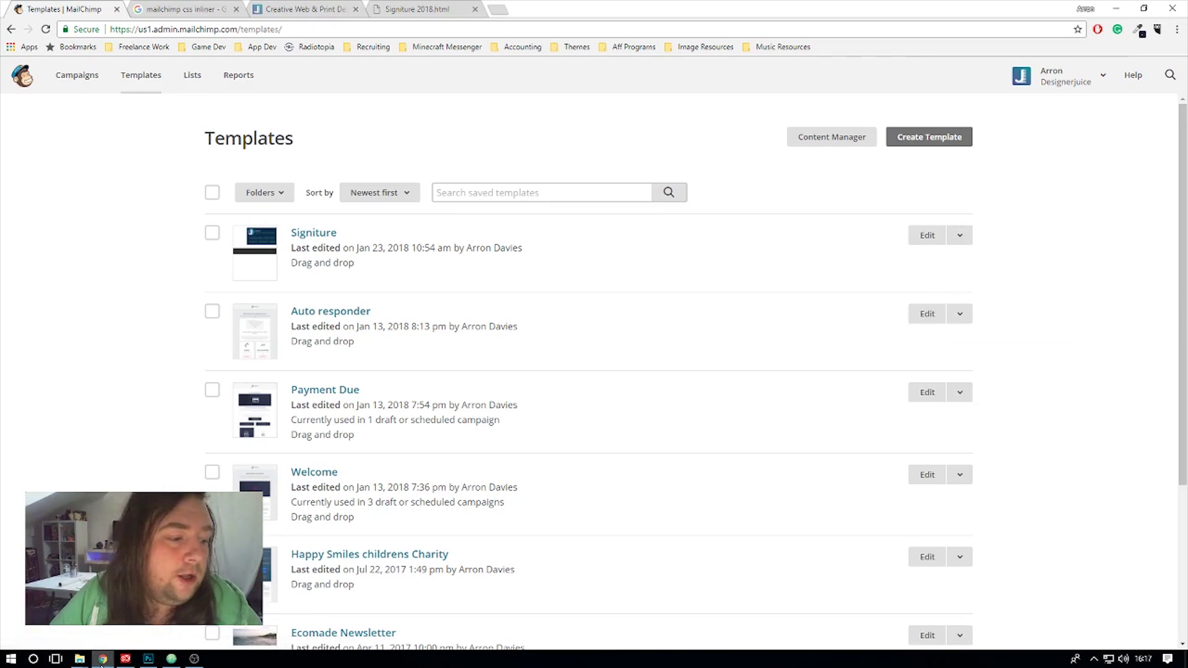
pyautogui.click(78, 660)
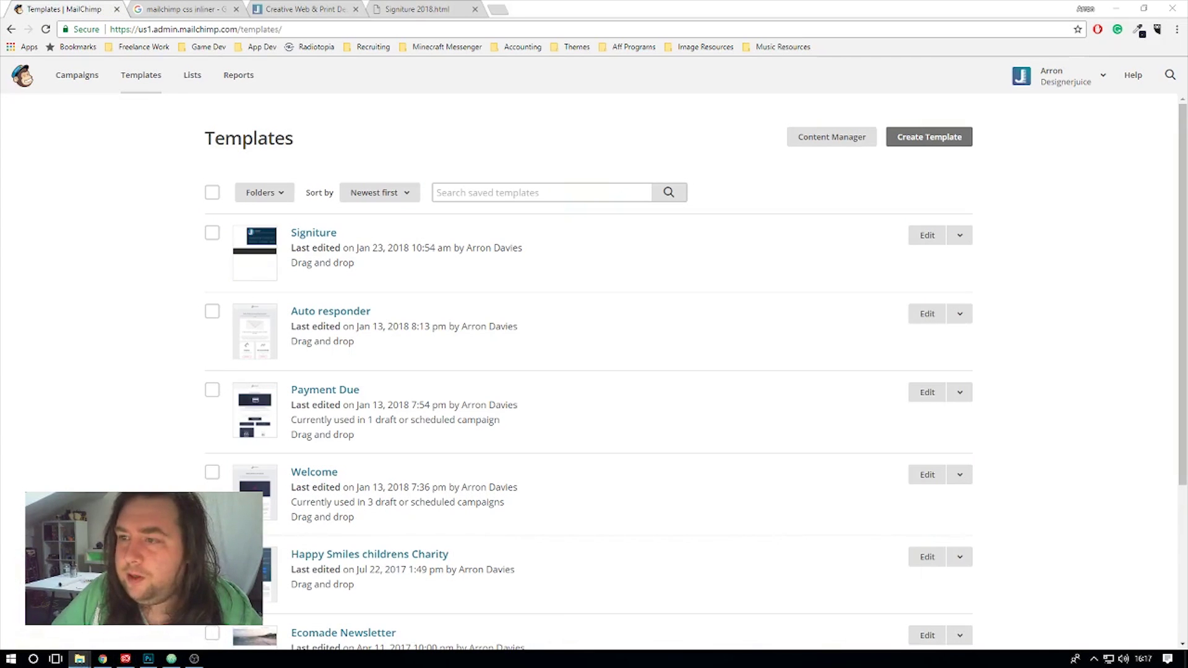
# Return to the Signiture 2018.html page in Chrome and clear the text selection
pyautogui.click(403, 8)
pyautogui.click(192, 147)
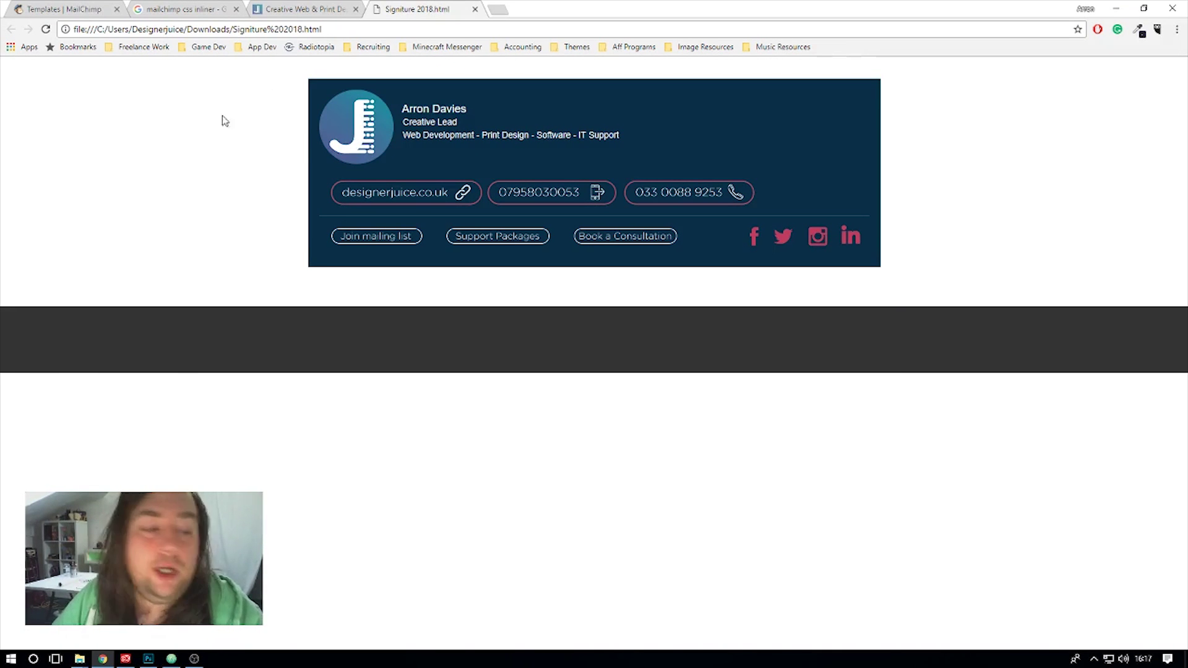
pyautogui.click(149, 659)
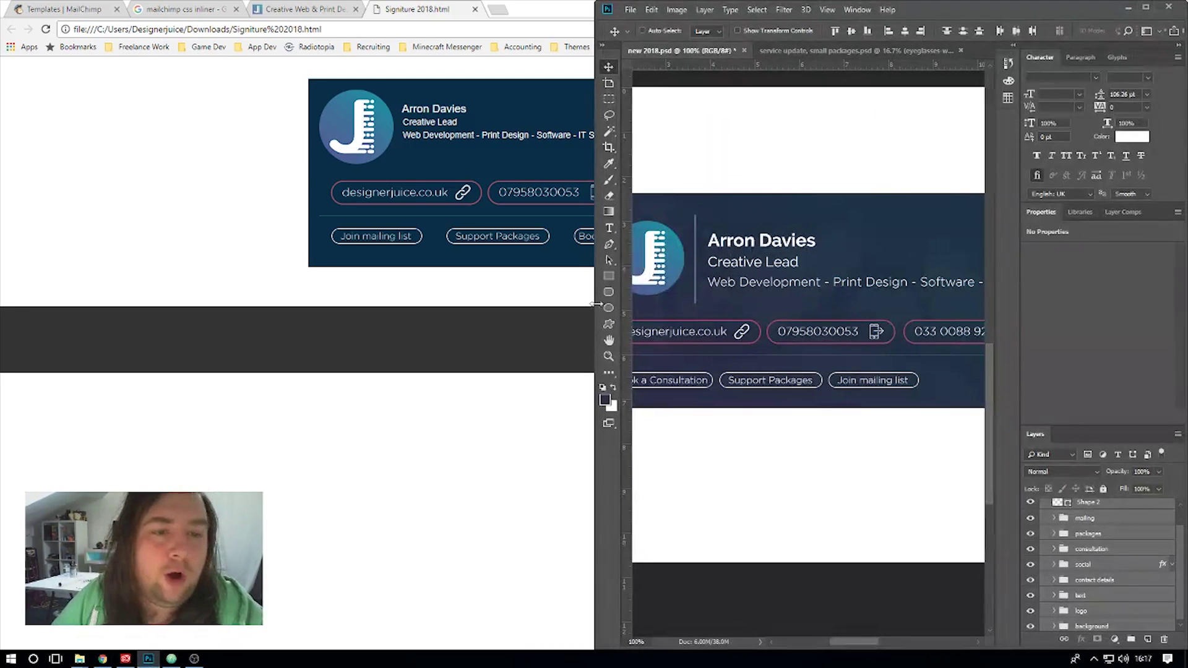
pyautogui.click(1145, 7)
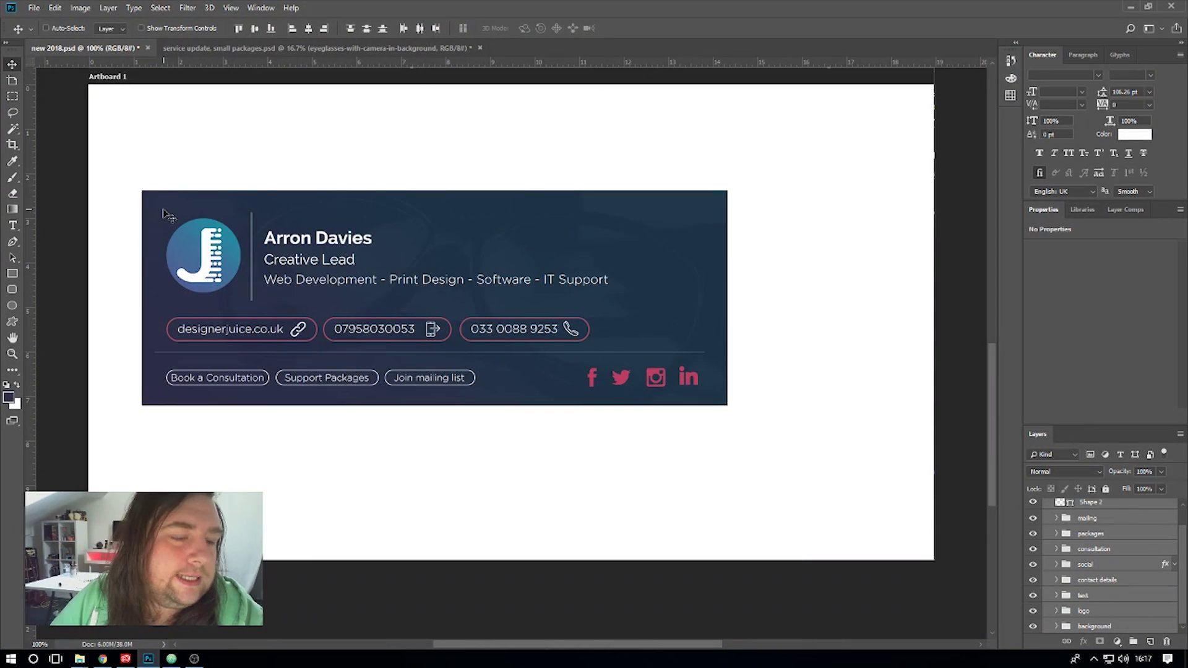
pyautogui.click(1131, 7)
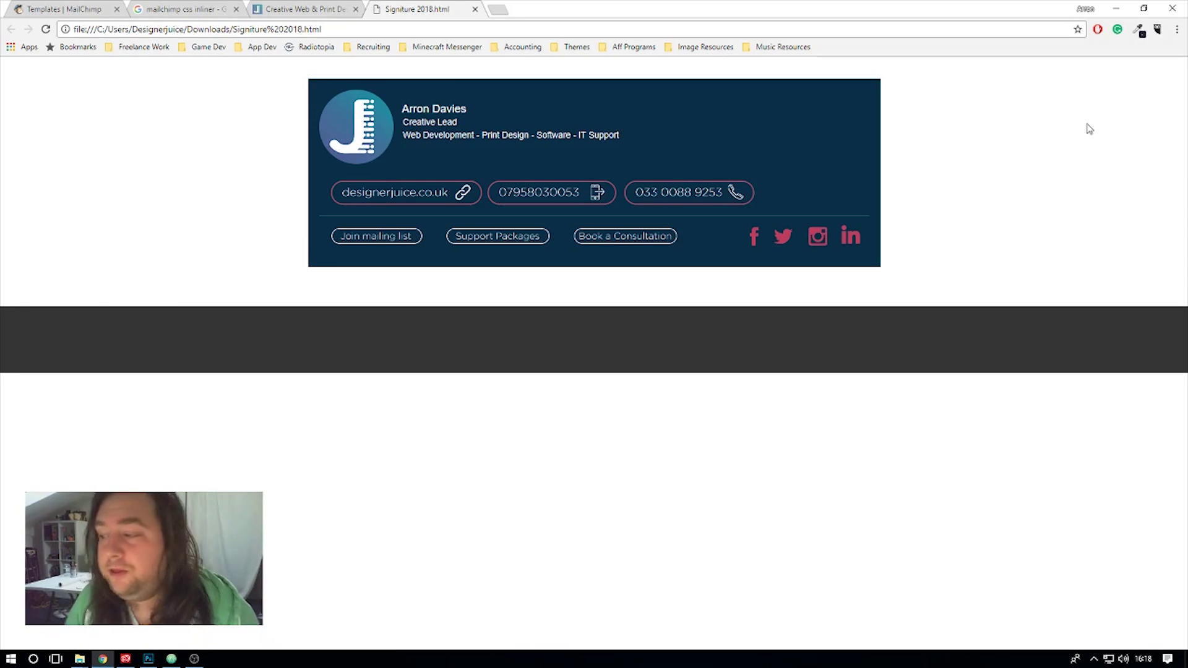
# After briefly opening and closing DevTools, open View page source for Signiture 2018.html
pyautogui.press('super+e')
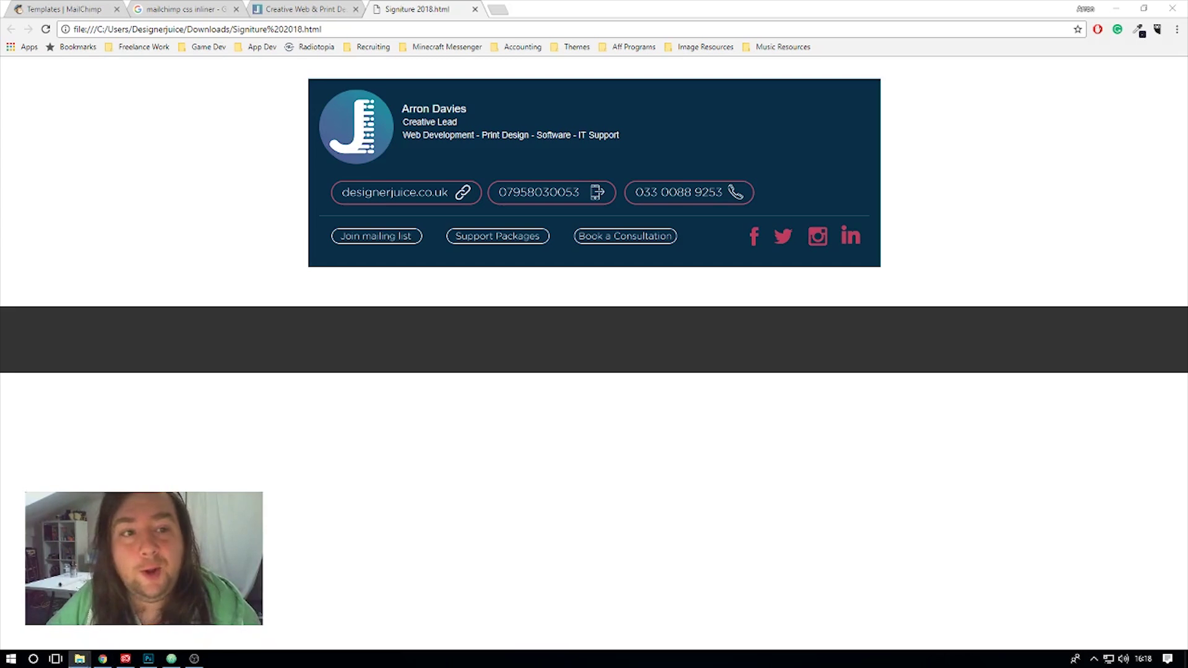
pyautogui.click(506, 147)
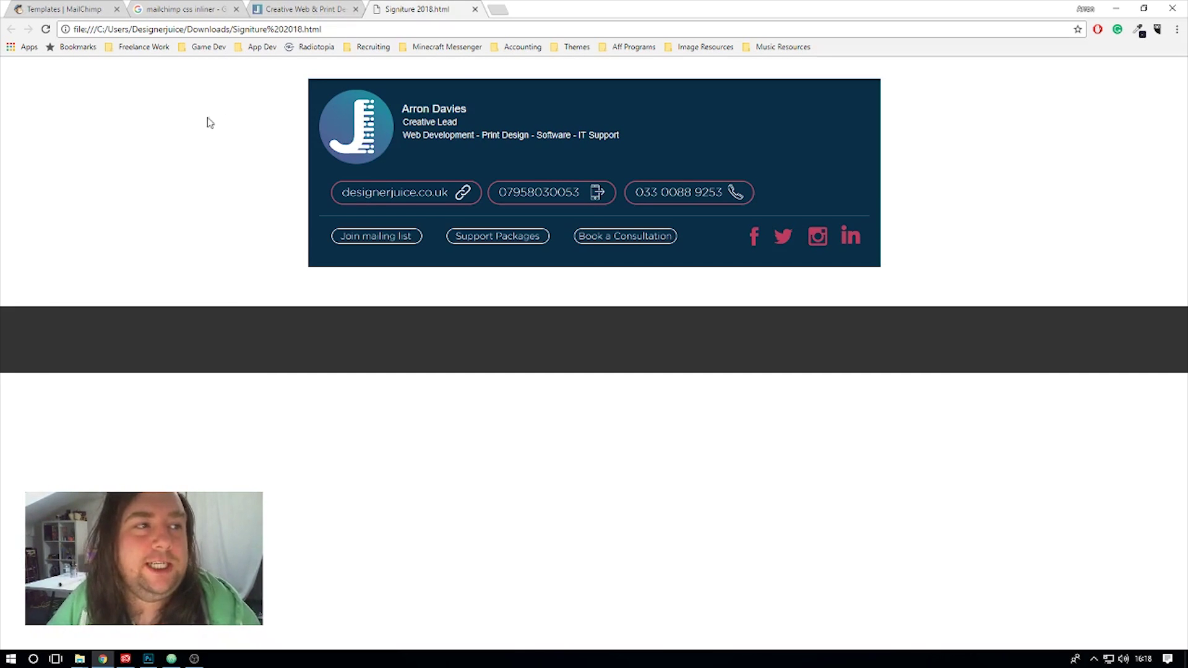
pyautogui.rightClick(190, 177)
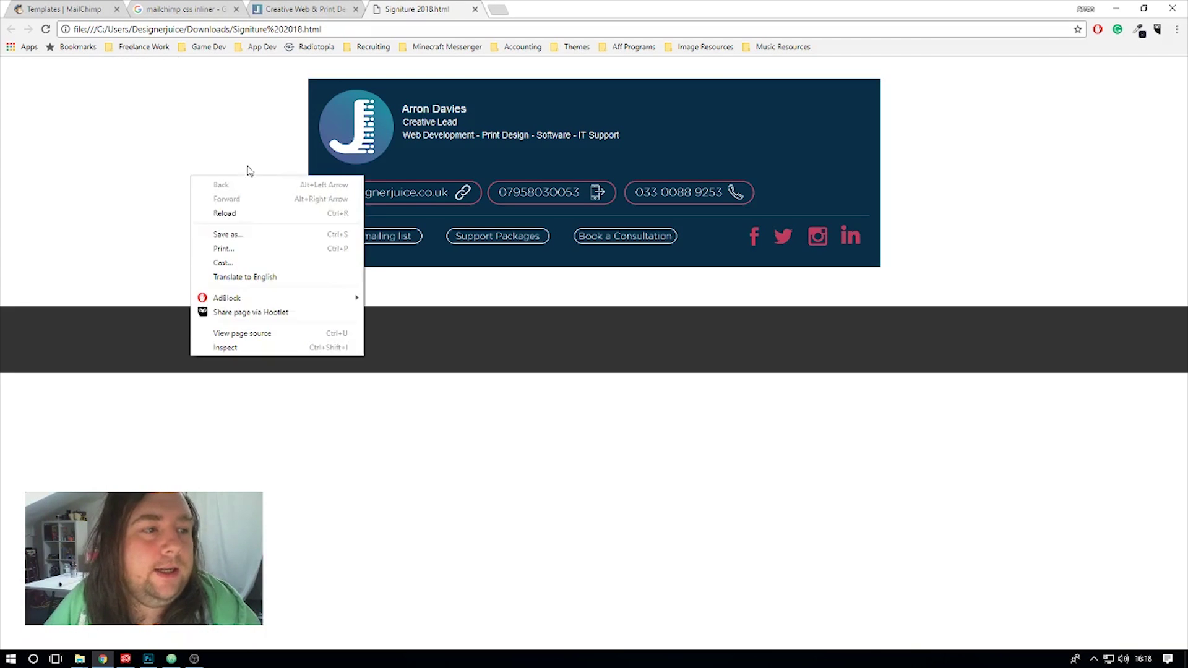
pyautogui.click(319, 347)
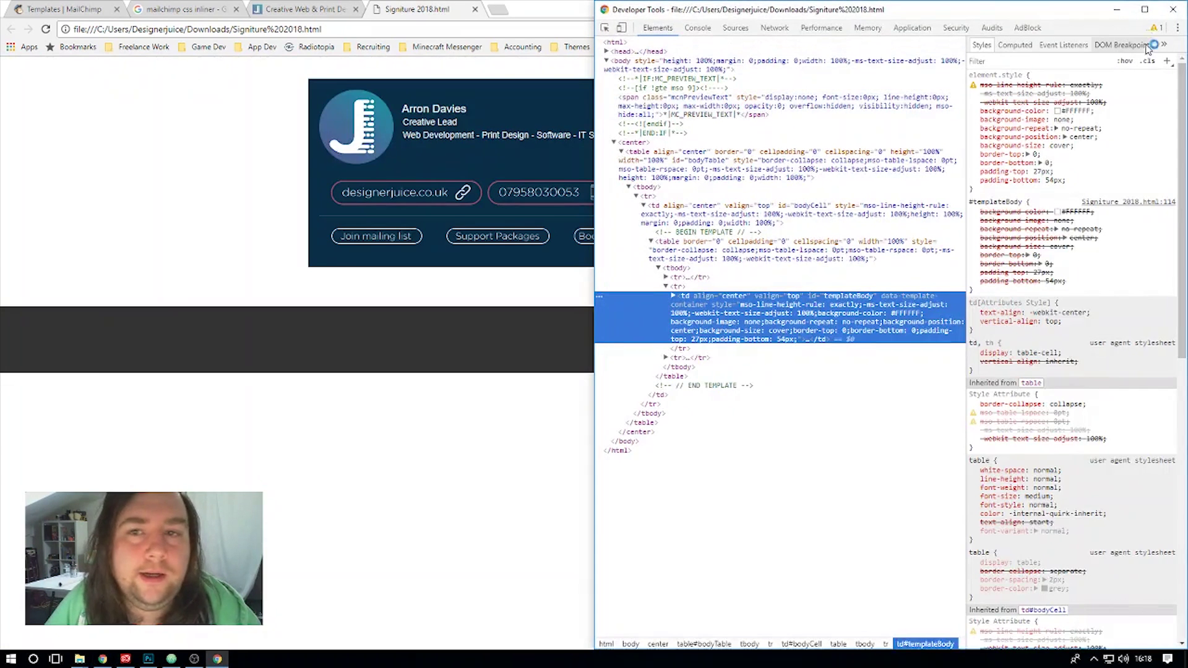
pyautogui.click(1173, 9)
pyautogui.rightClick(186, 206)
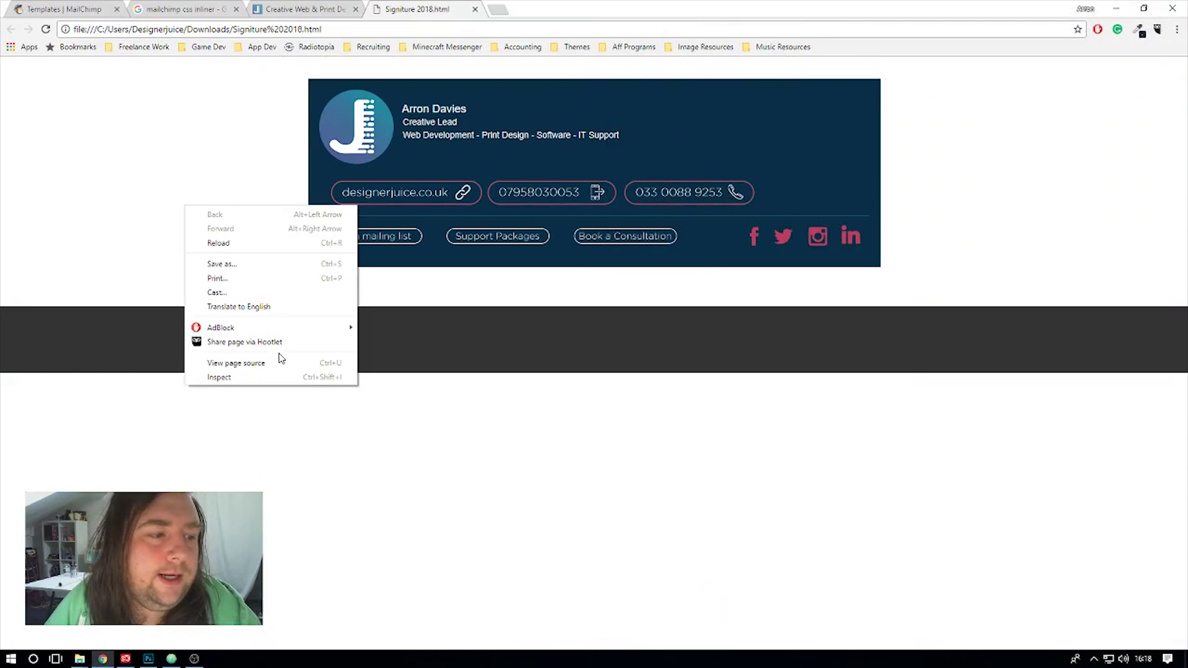
pyautogui.moveTo(291, 325)
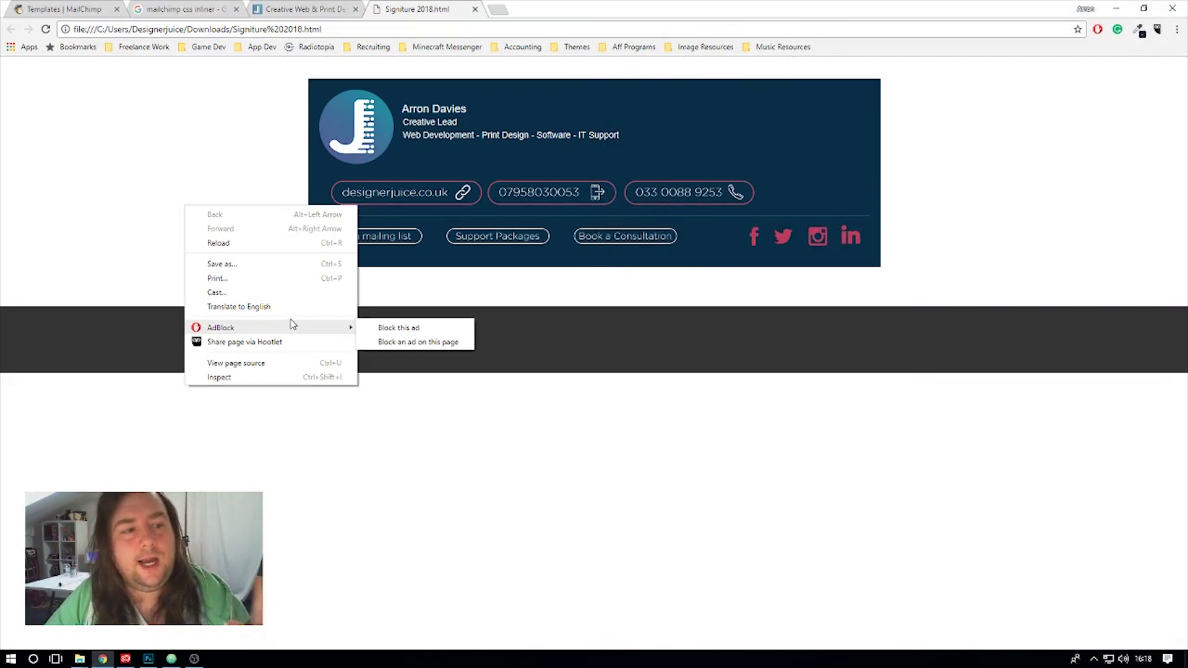
pyautogui.click(284, 364)
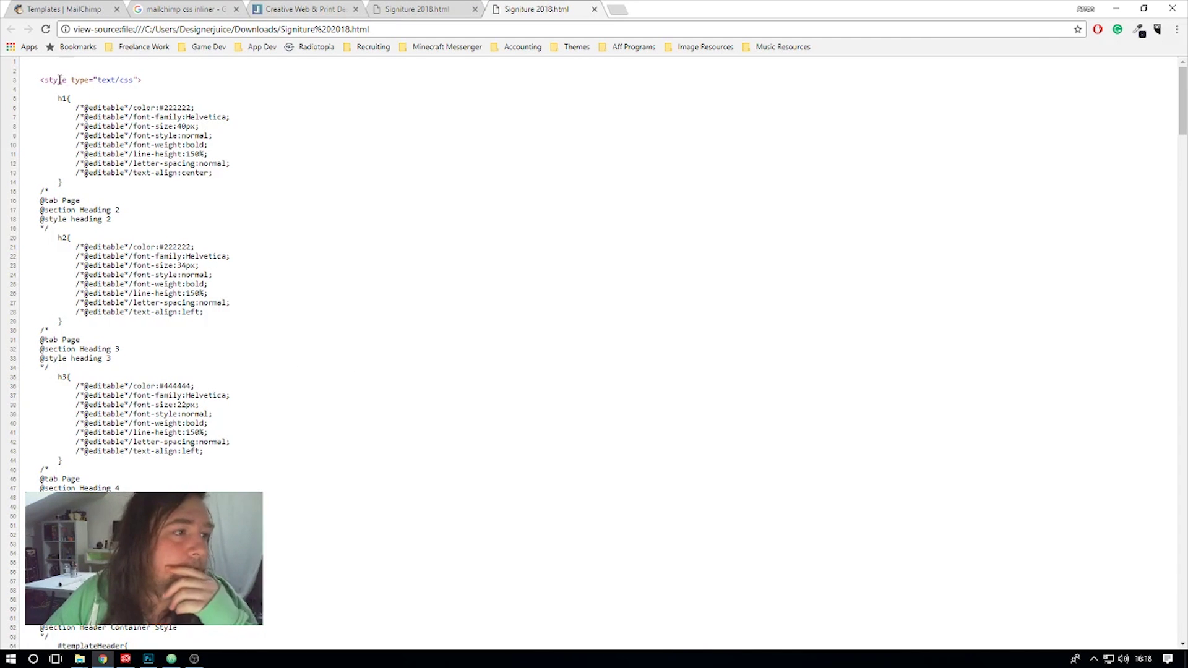
# Select part of the style block in the source, then close the page-source tab
pyautogui.moveTo(36, 81); pyautogui.dragTo(384, 543)
pyautogui.scroll(-12, 384, 543)
pyautogui.moveTo(426, 486); pyautogui.dragTo(159, 140)
pyautogui.click(324, 145)
pyautogui.scroll(20, 379, 268)
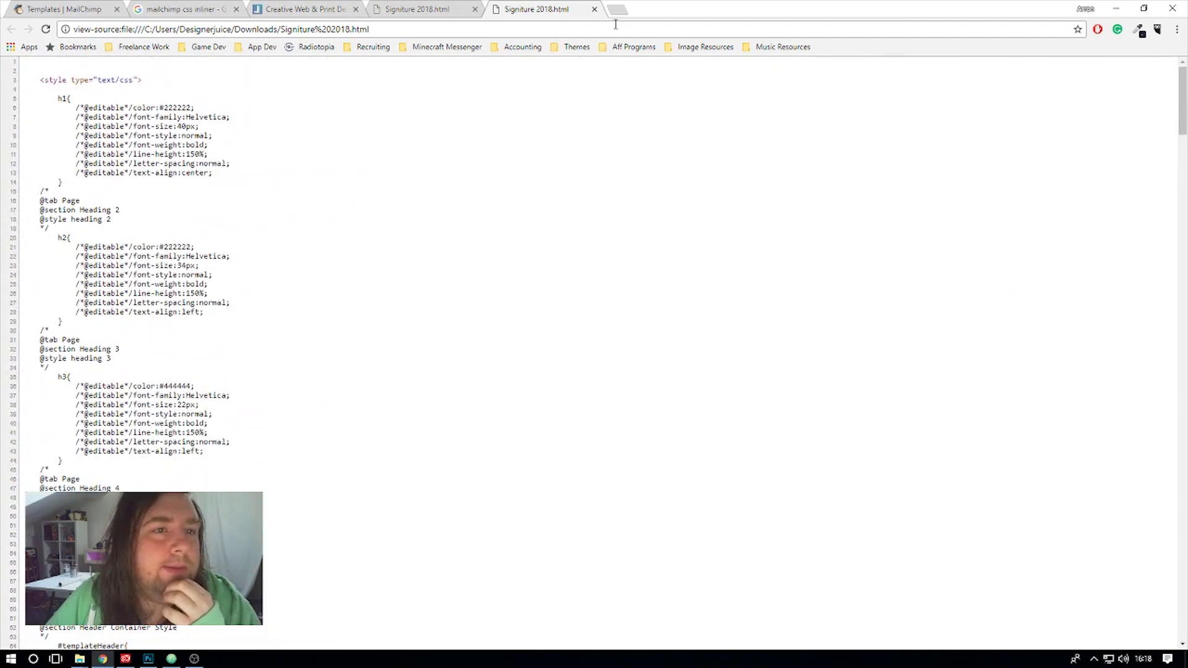
pyautogui.click(594, 10)
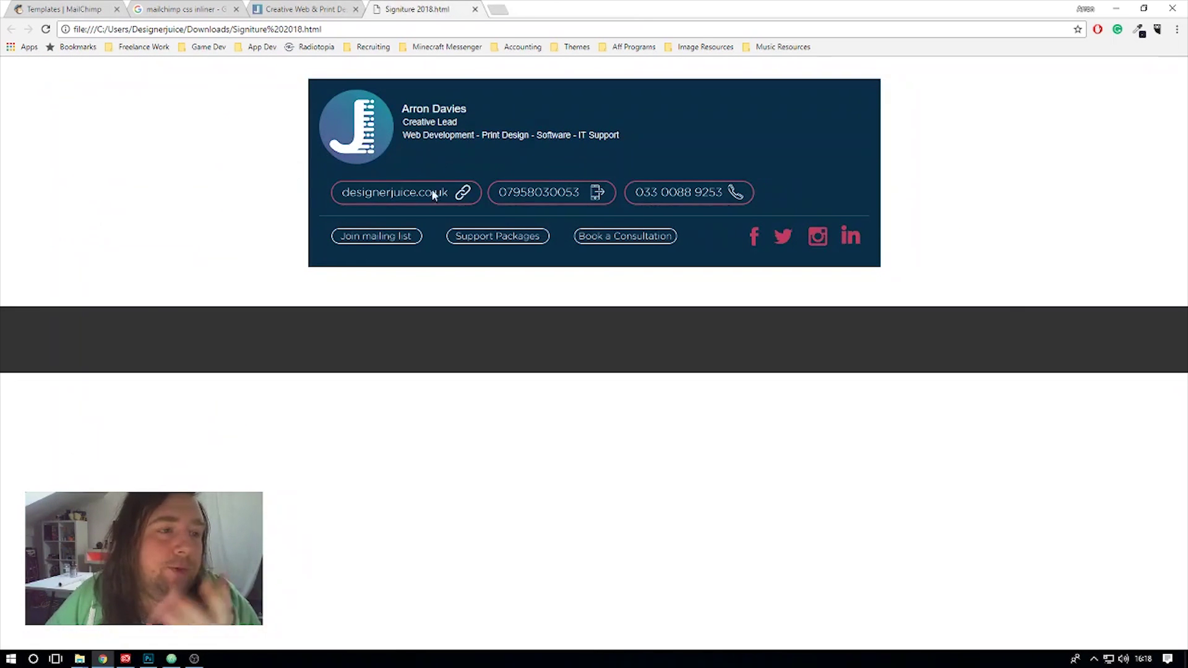
# Switch to the Signiture 2018.html file open in Atom
pyautogui.rightClick(207, 180)
pyautogui.moveTo(281, 300)
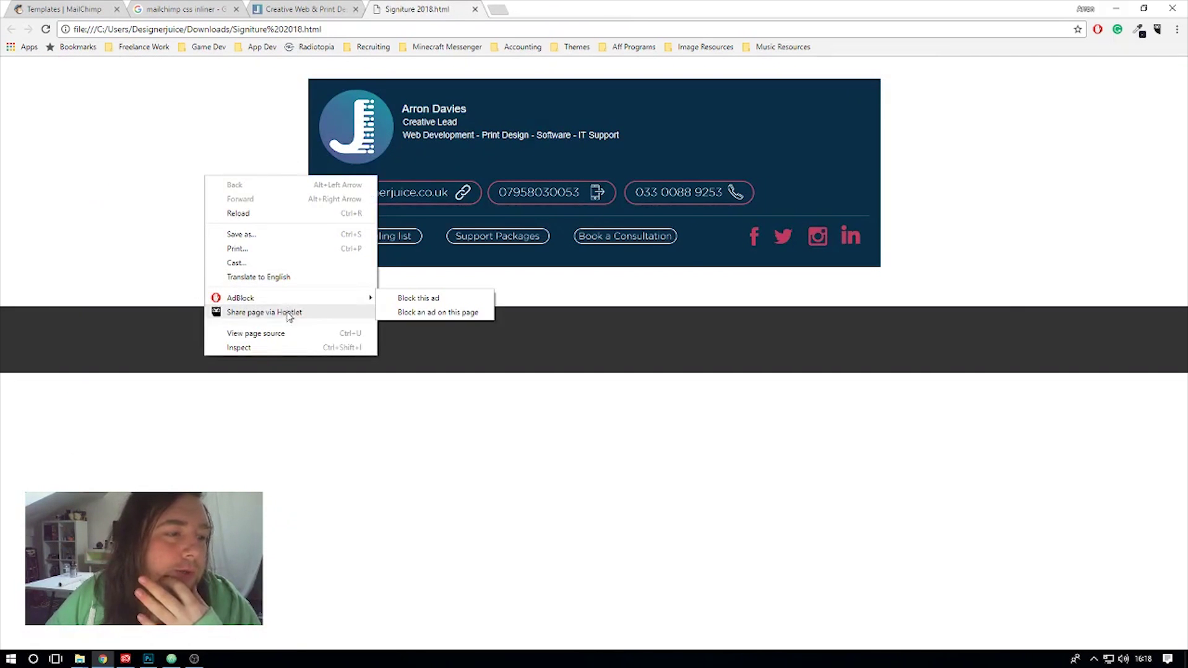
pyautogui.click(171, 659)
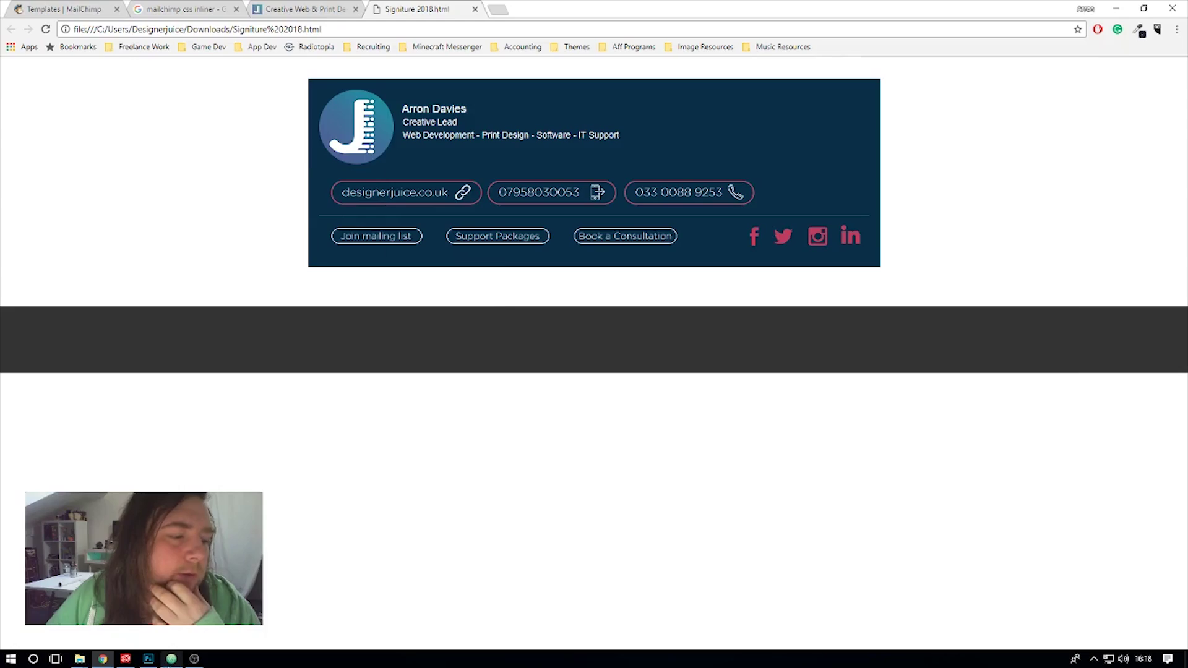
# Scroll through the inlined table code of Signiture 2018.html, then minimise Atom to reveal Chrome
pyautogui.scroll(3, 496, 270)
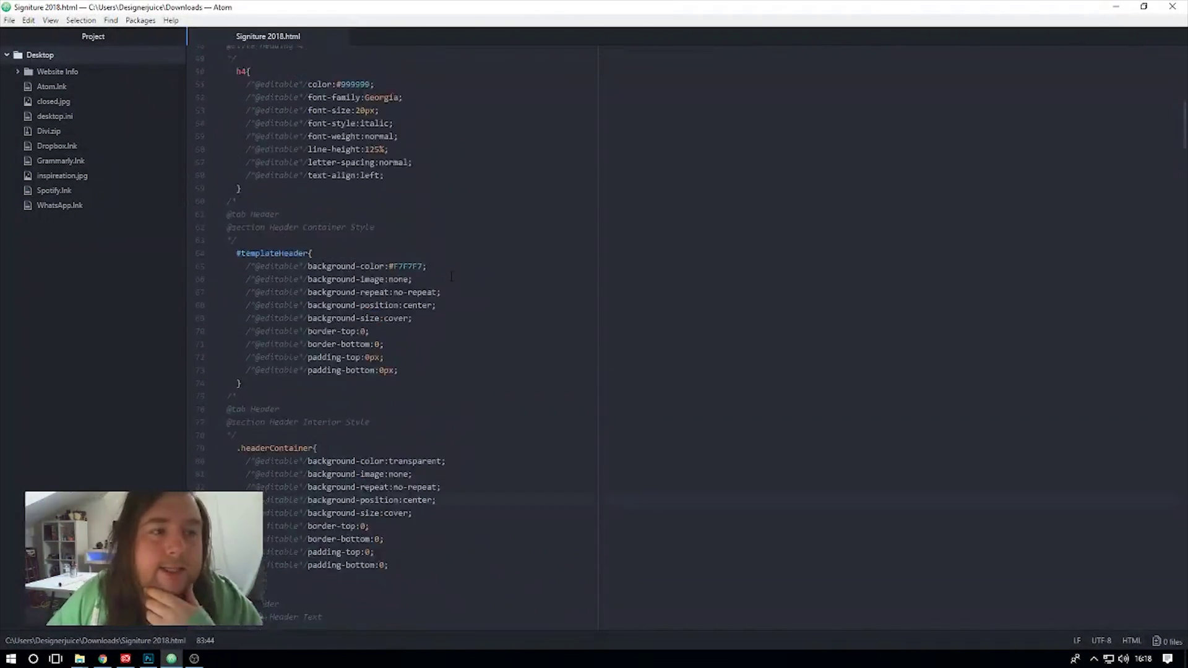
pyautogui.scroll(-3, 497, 270)
pyautogui.moveTo(1182, 149); pyautogui.dragTo(1160, 517)
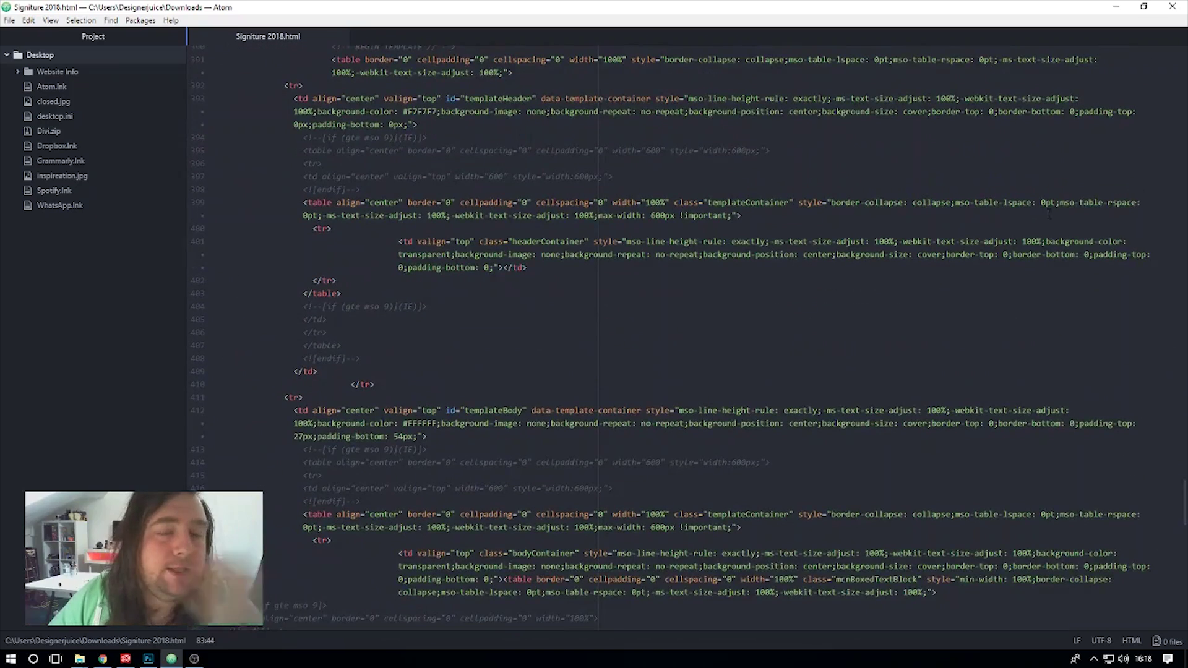
pyautogui.click(1116, 6)
# Open the signature page's source in Chrome and select all of it
pyautogui.rightClick(231, 242)
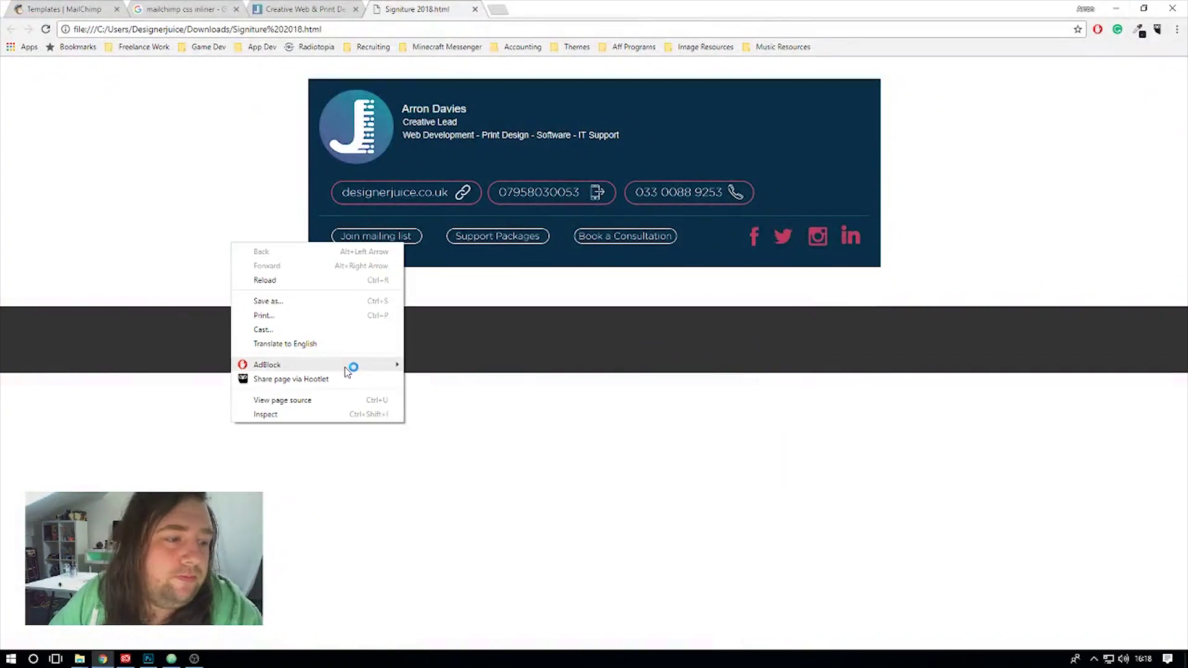
pyautogui.click(342, 400)
pyautogui.hotkey('ctrl', 'a')
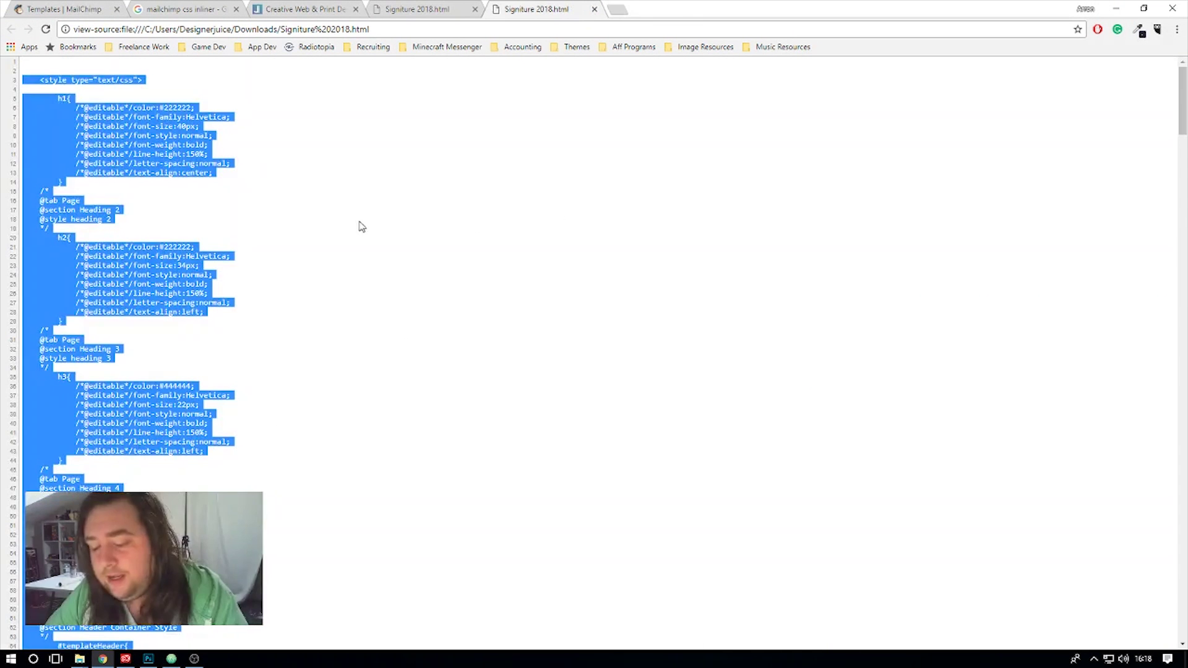
# Go to the Google 'mailchimp css inliner' results tab and focus its search box
pyautogui.click(273, 6)
pyautogui.click(179, 9)
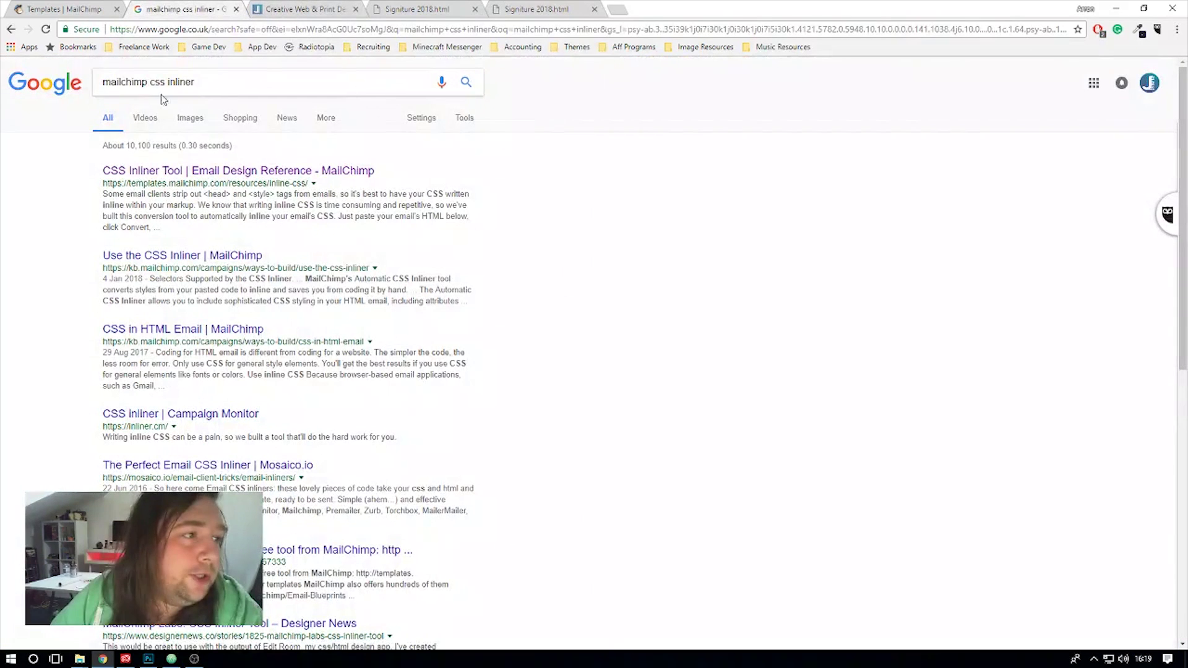
pyautogui.click(237, 83)
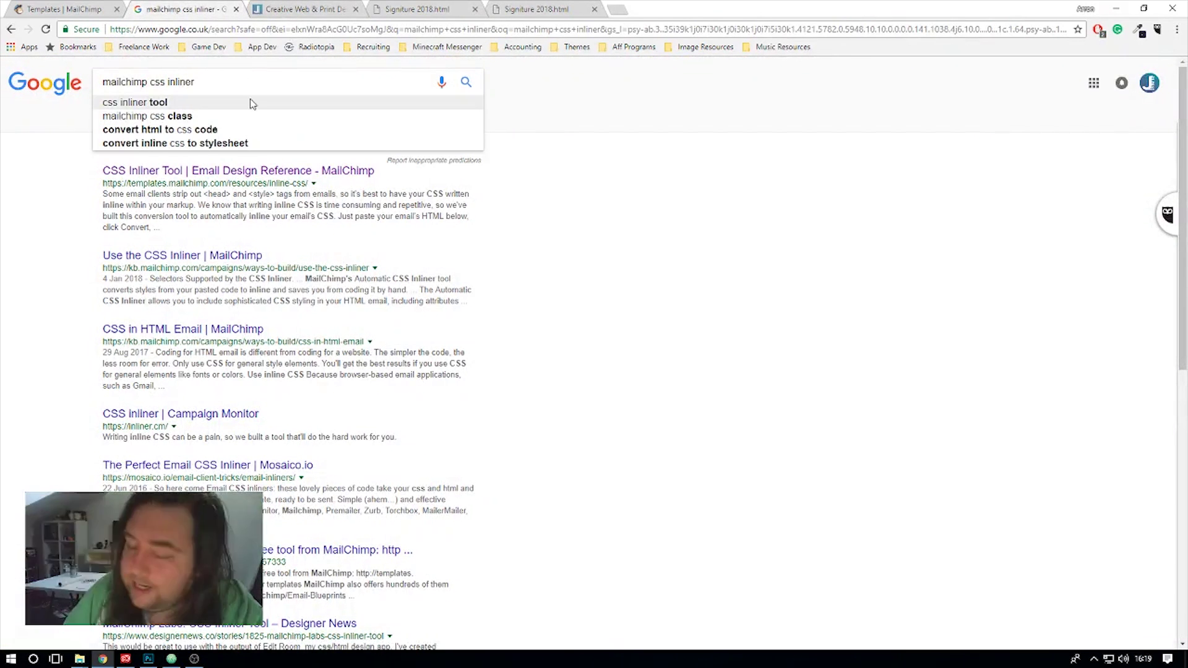
# Paste the signature HTML into the MailChimp CSS Inliner Tool and convert it to inlined CSS
pyautogui.press('Return')
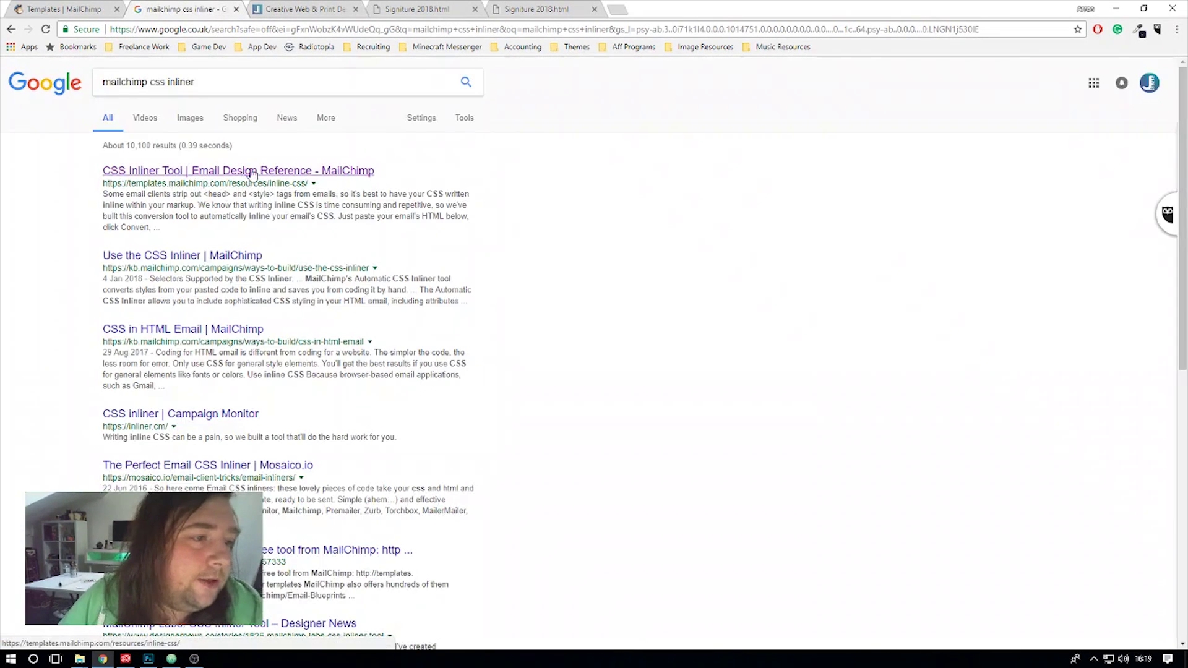
pyautogui.click(254, 171)
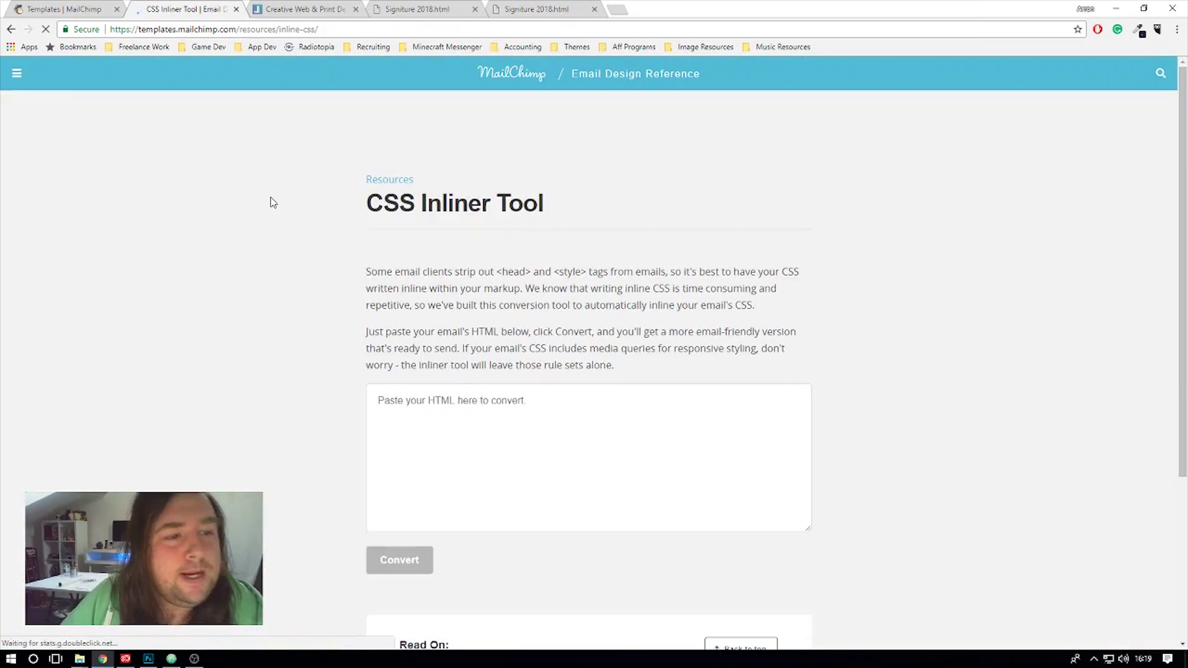
pyautogui.click(458, 464)
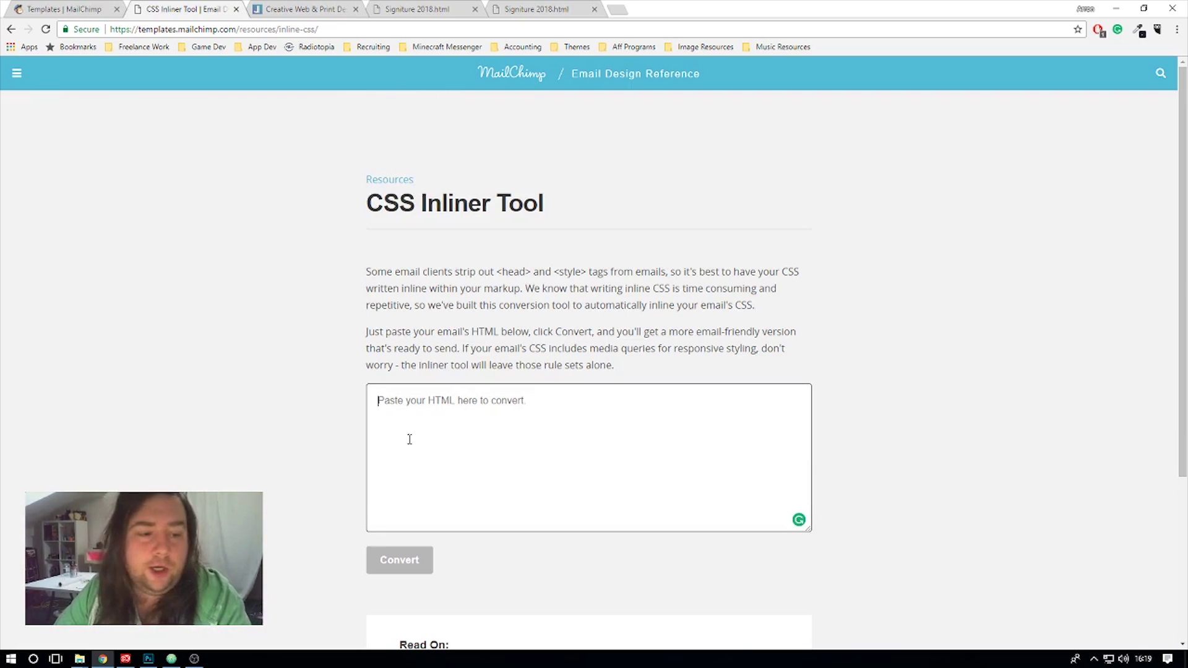
pyautogui.hotkey('ctrl', 'v')
pyautogui.click(396, 564)
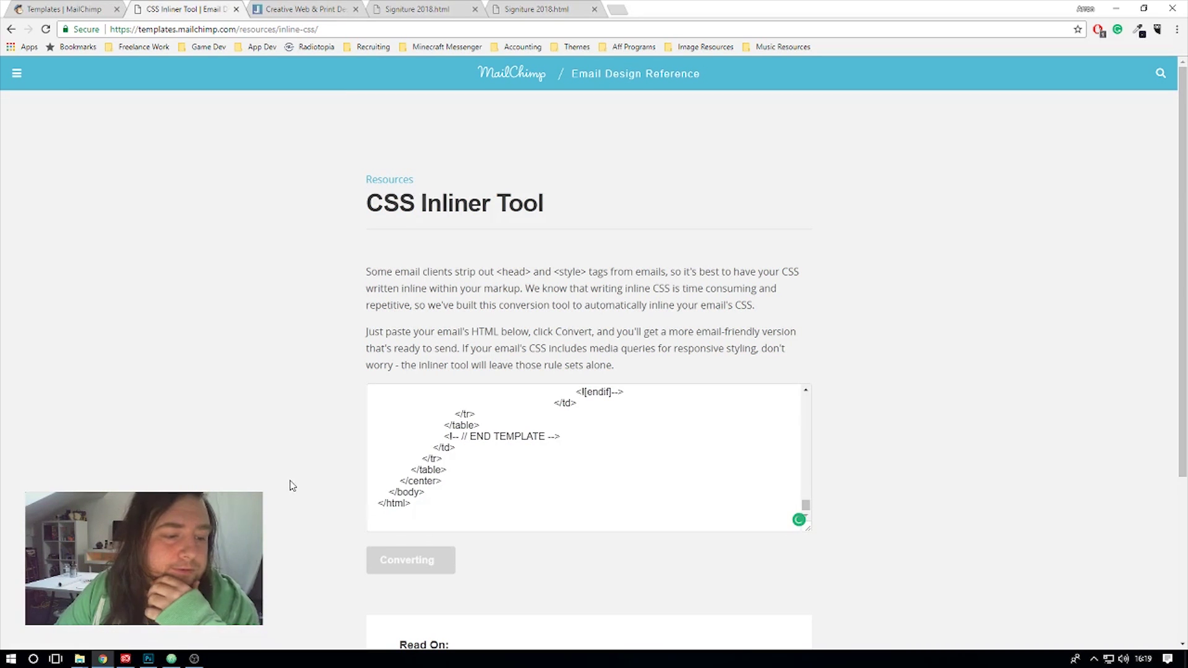
# Look over the converted inlined output, then return to Atom
pyautogui.scroll(-7, 293, 465)
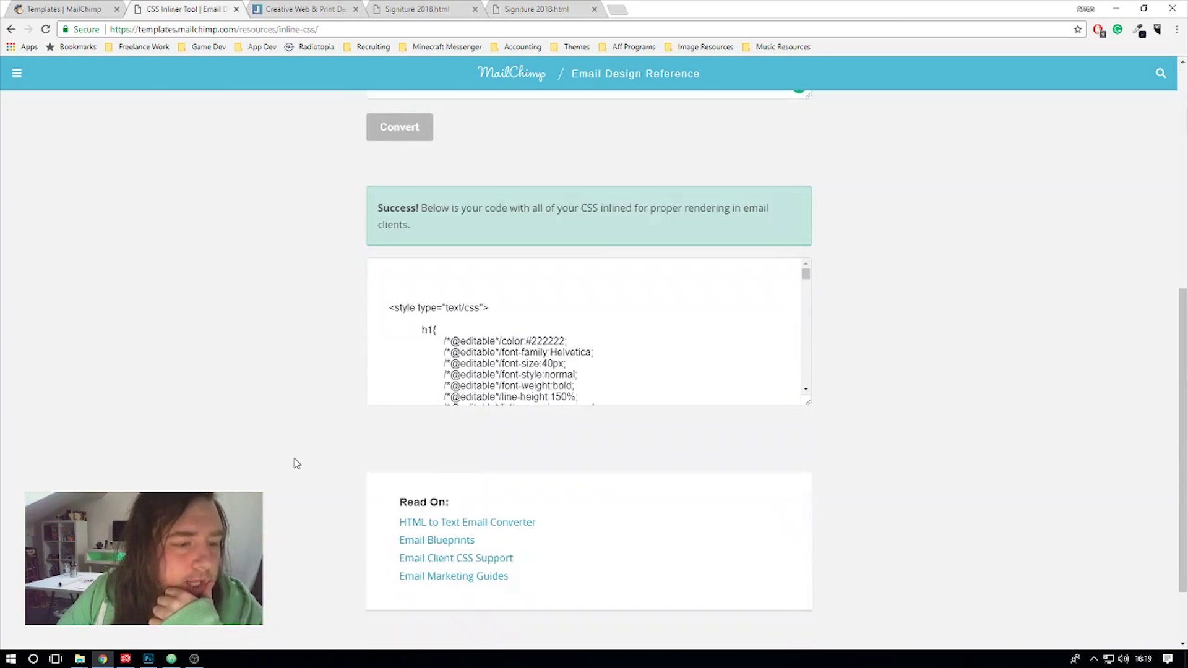
pyautogui.moveTo(805, 274)
pyautogui.mouseDown()
pyautogui.moveTo(806, 385)
pyautogui.moveTo(813, 266)
pyautogui.mouseUp()
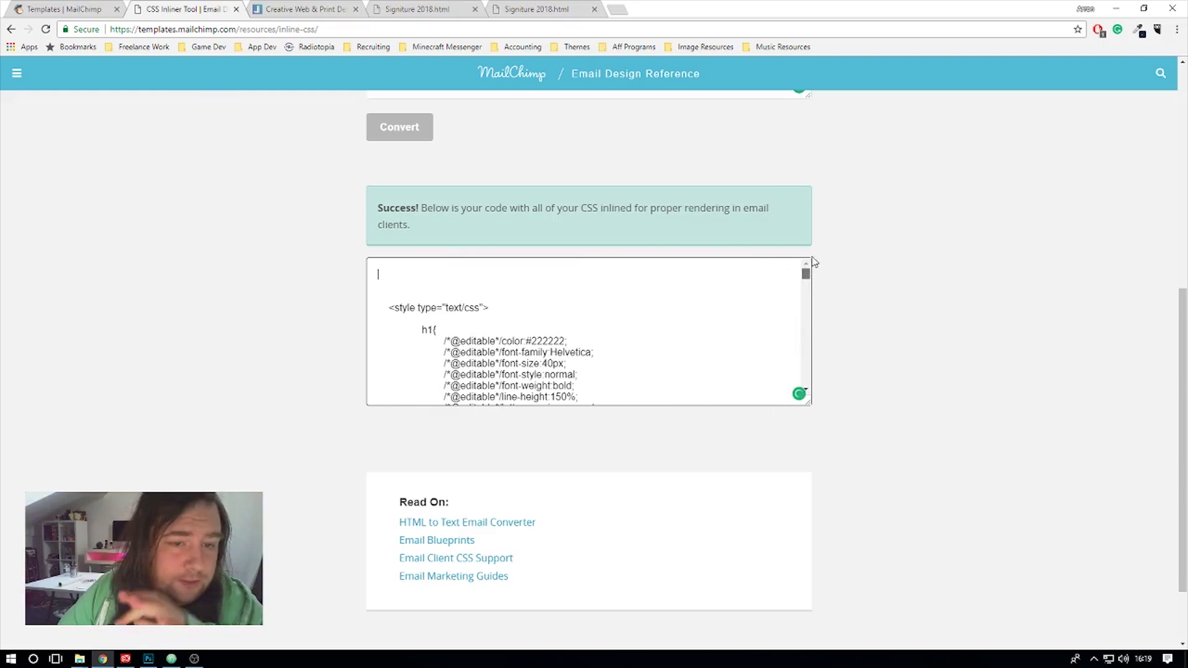
pyautogui.click(171, 658)
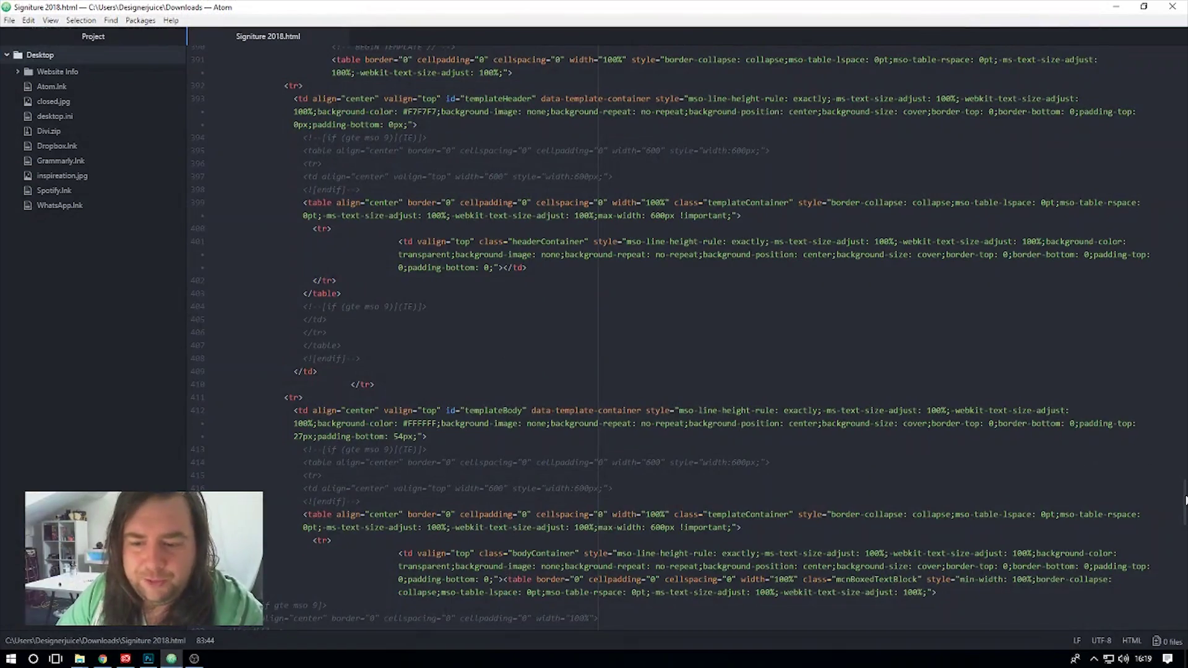
# Delete lines 1–381 above </head>, then select the preview-text comment on lines 3–4
pyautogui.moveTo(1185, 500); pyautogui.dragTo(1168, 466)
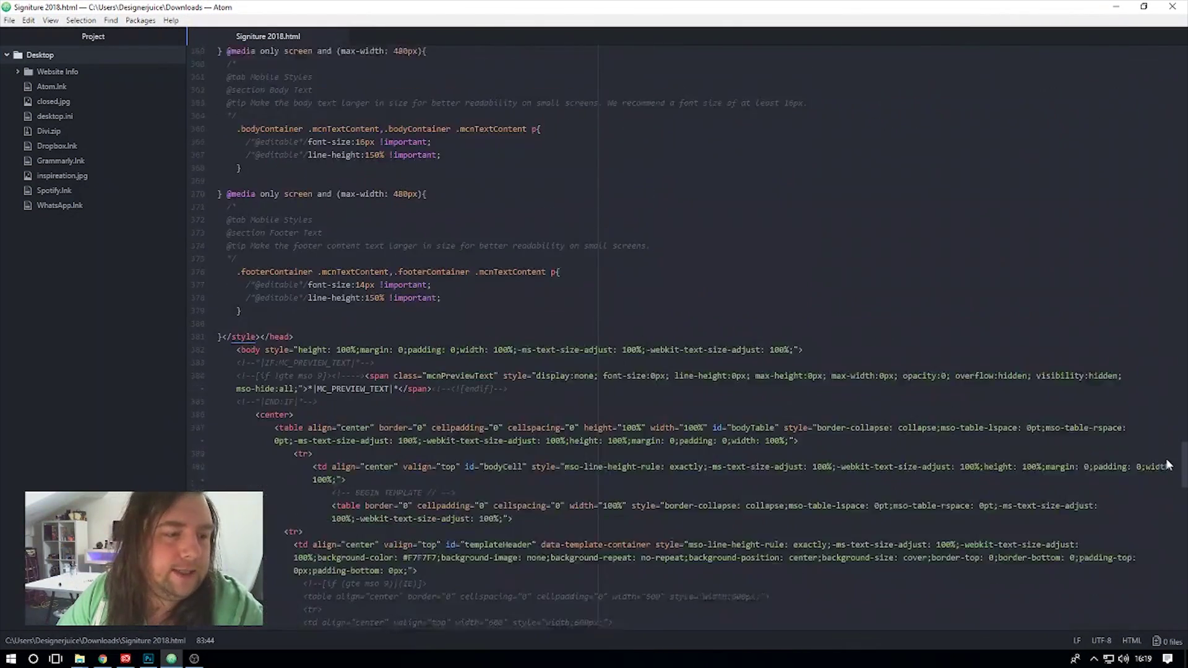
pyautogui.scroll(5, 1169, 466)
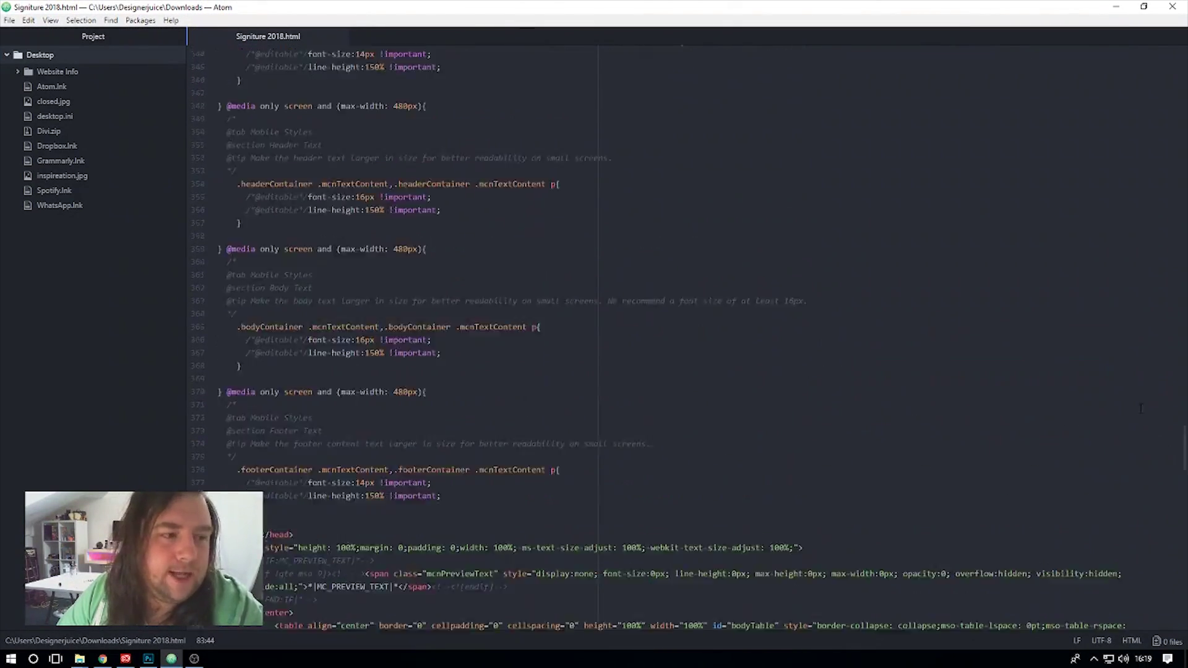
pyautogui.moveTo(291, 534); pyautogui.dragTo(206, 6)
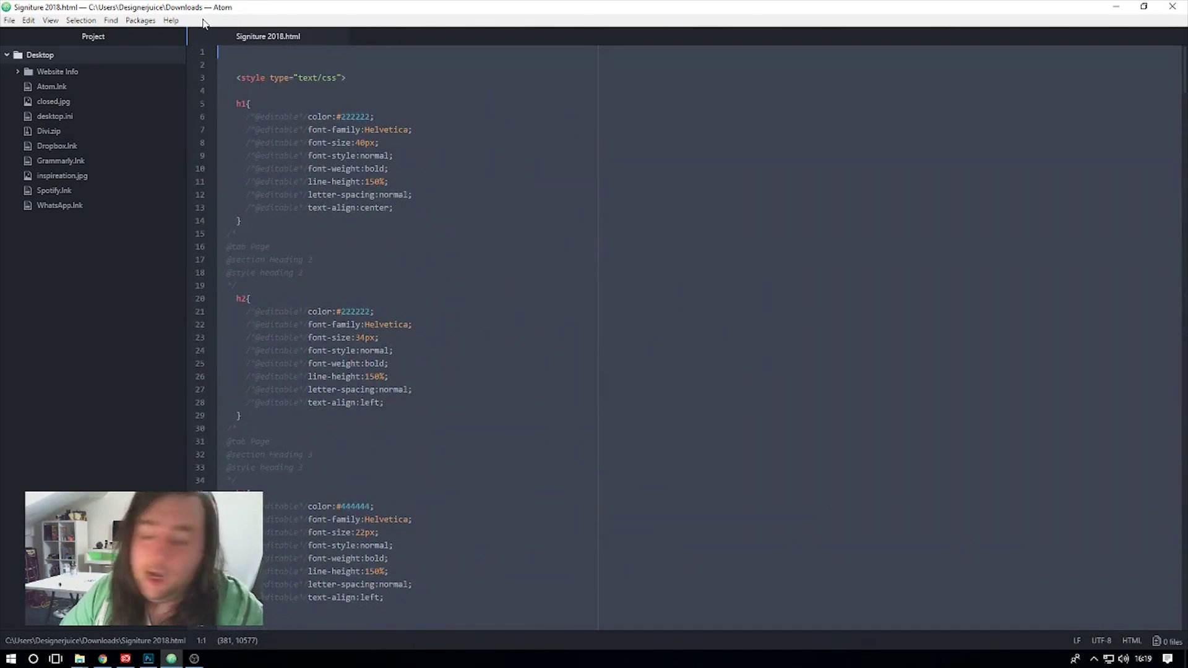
pyautogui.press('BackSpace')
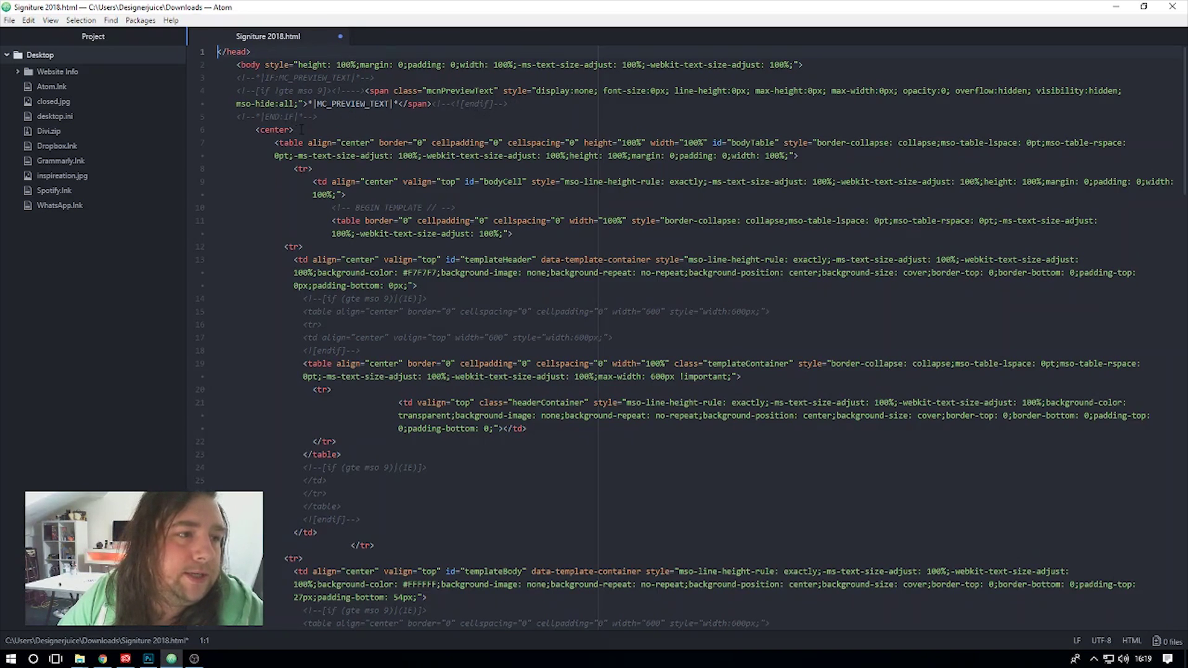
pyautogui.moveTo(302, 129); pyautogui.dragTo(579, 113)
pyautogui.click(390, 73)
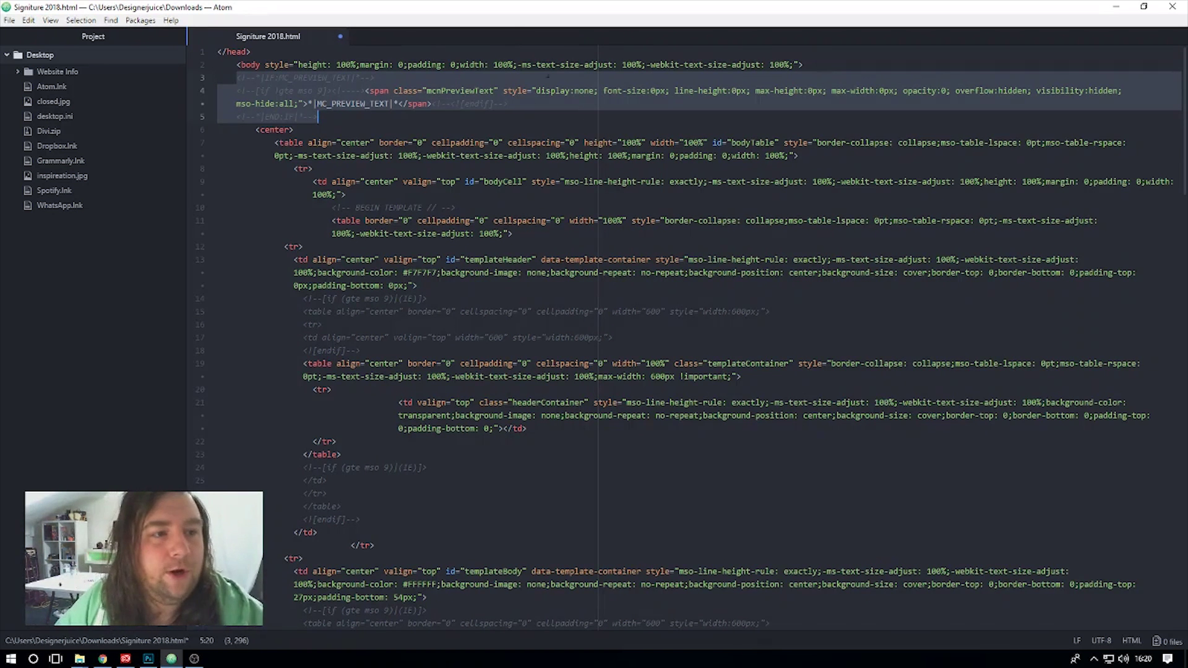
# Delete the MC_PREVIEW_TEXT comment and hidden span on lines 3–5, then minimise Atom
pyautogui.click(469, 143)
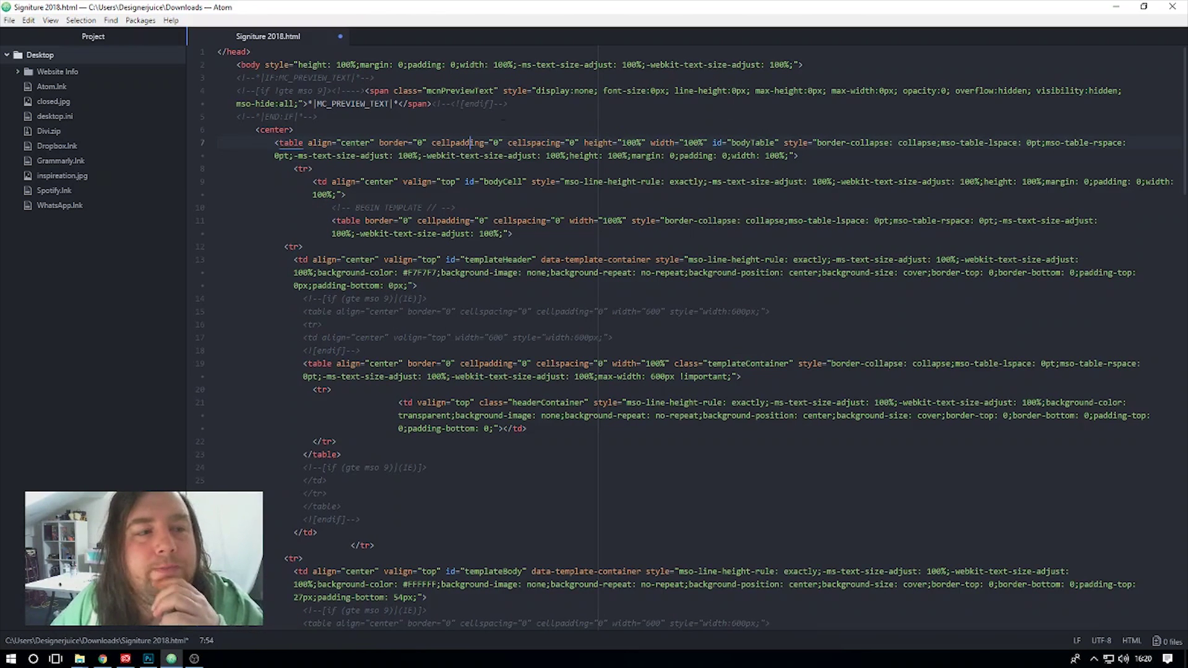
pyautogui.moveTo(347, 116); pyautogui.dragTo(296, 117)
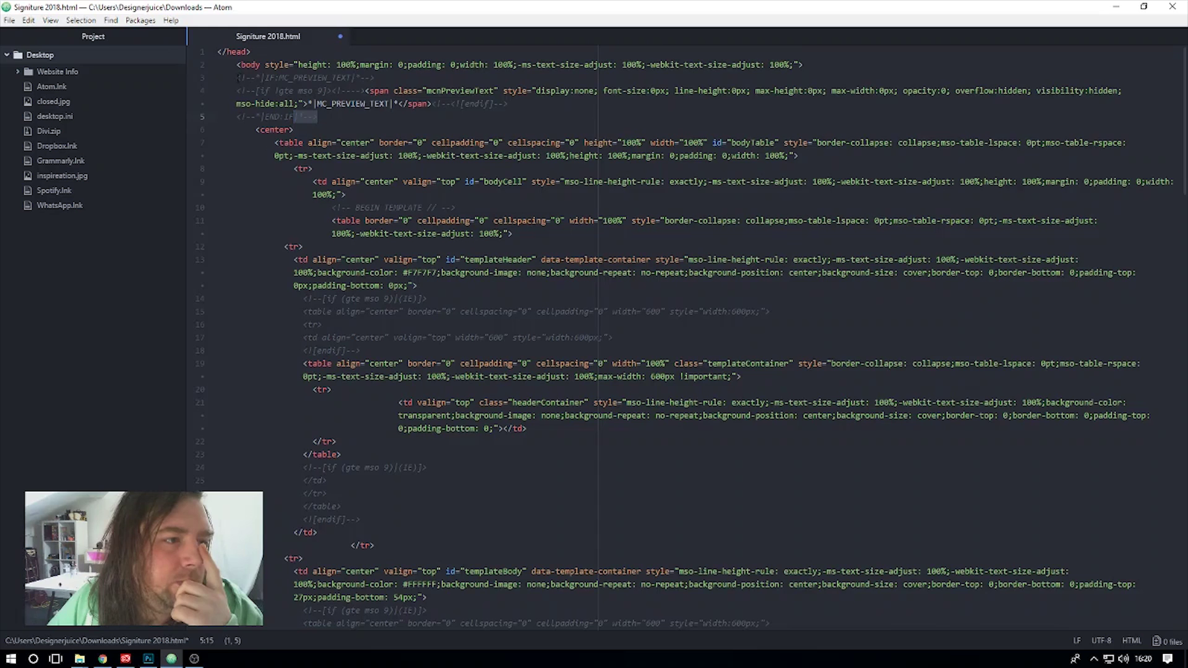
pyautogui.moveTo(222, 77); pyautogui.dragTo(437, 119)
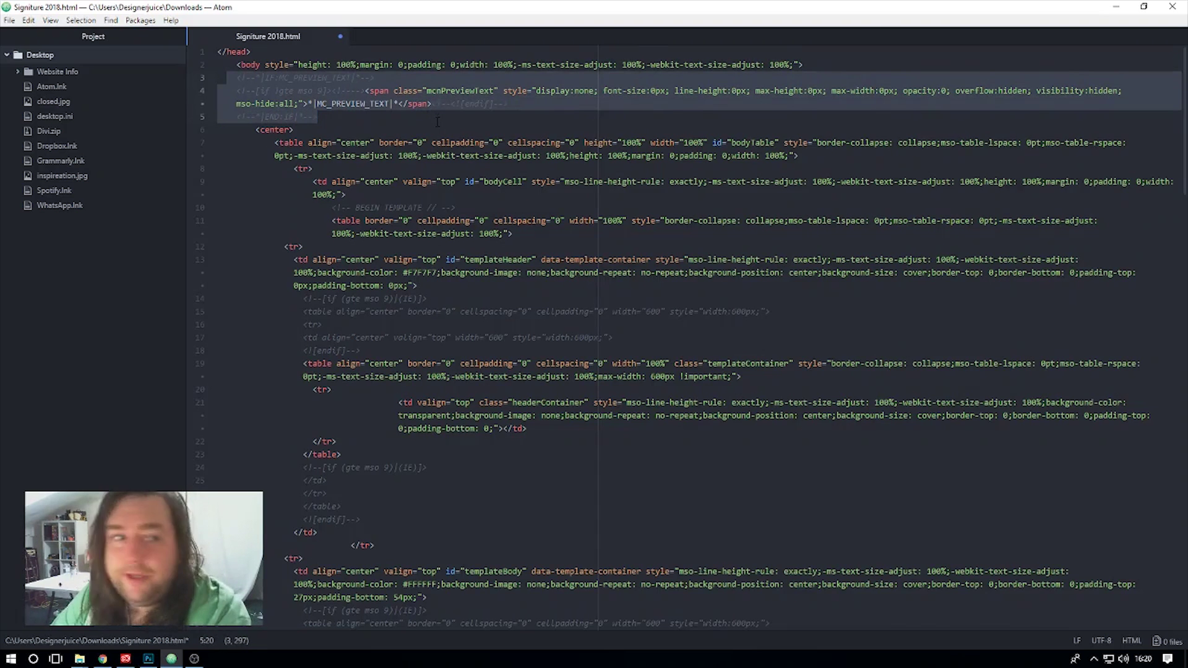
pyautogui.press('BackSpace')
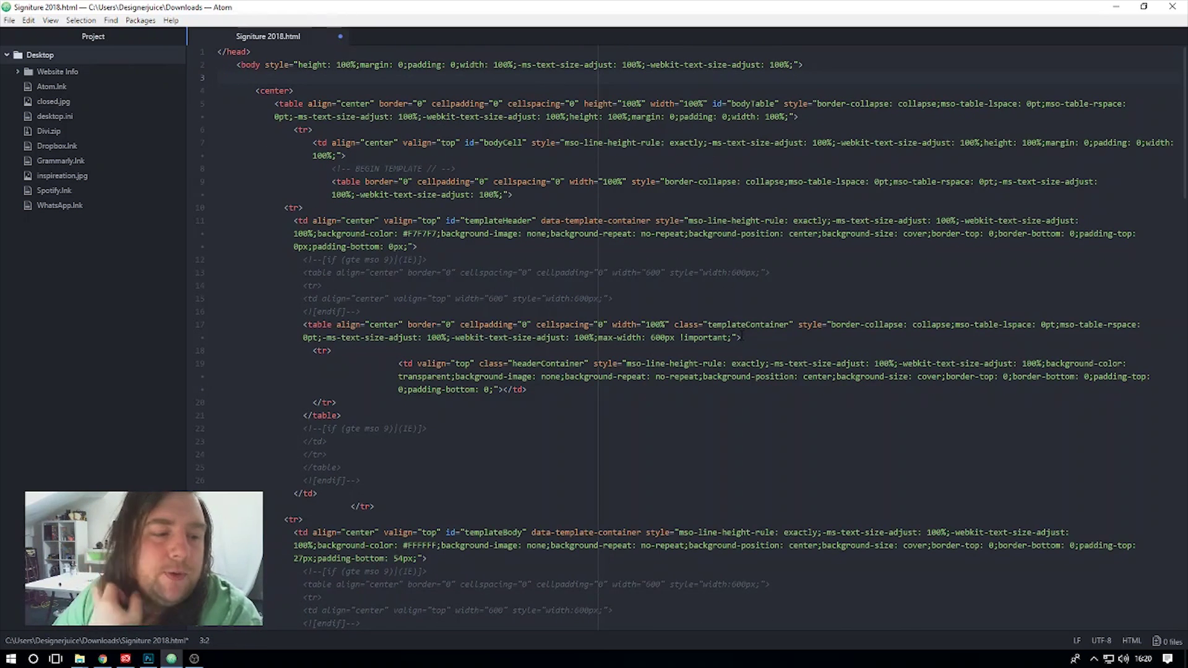
pyautogui.scroll(-5, 705, 514)
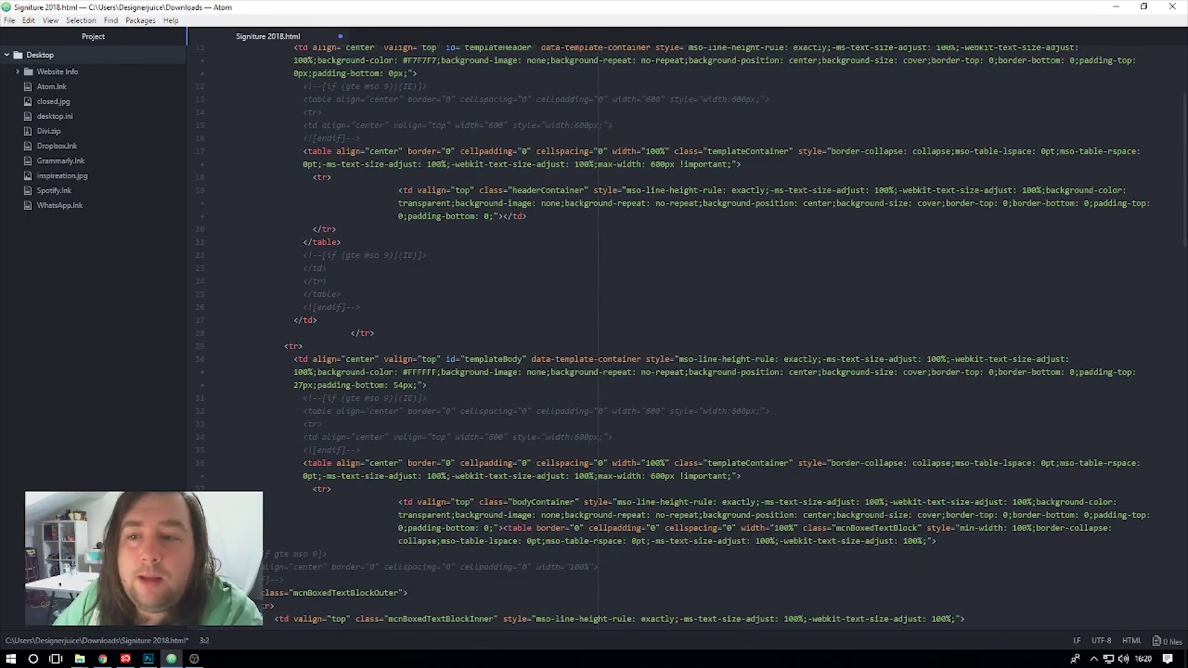
pyautogui.click(1144, 6)
# View the rendered Signiture 2018.html tab, still showing the gray band, then return to Atom
pyautogui.click(1053, 272)
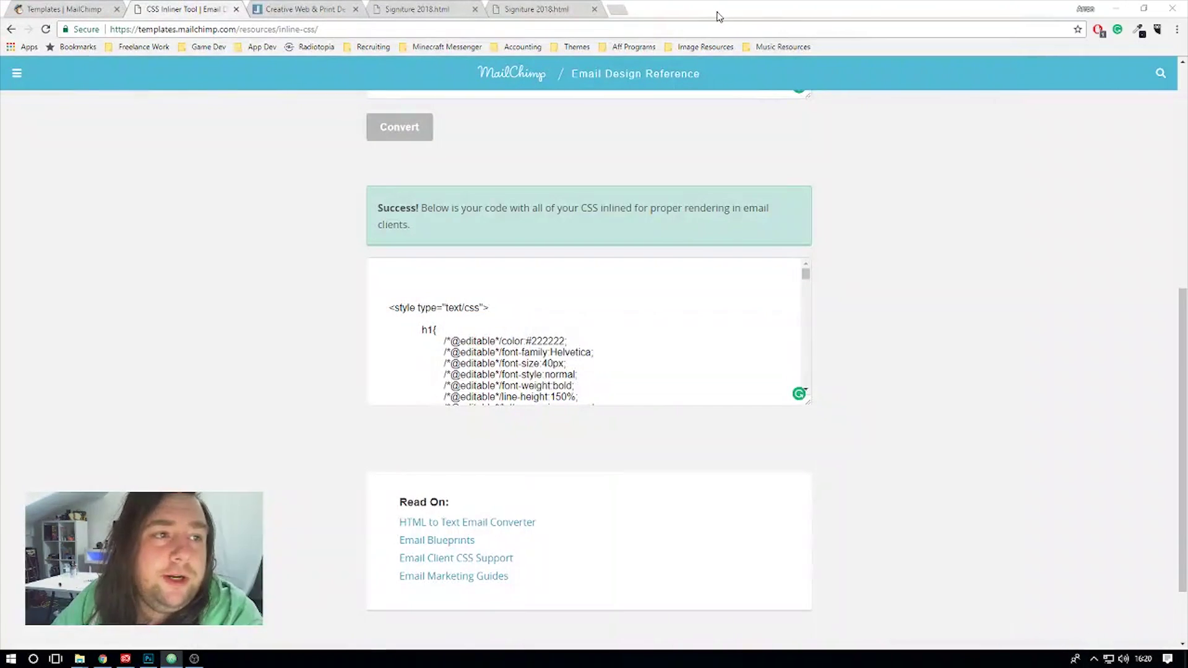
pyautogui.click(537, 9)
pyautogui.click(418, 8)
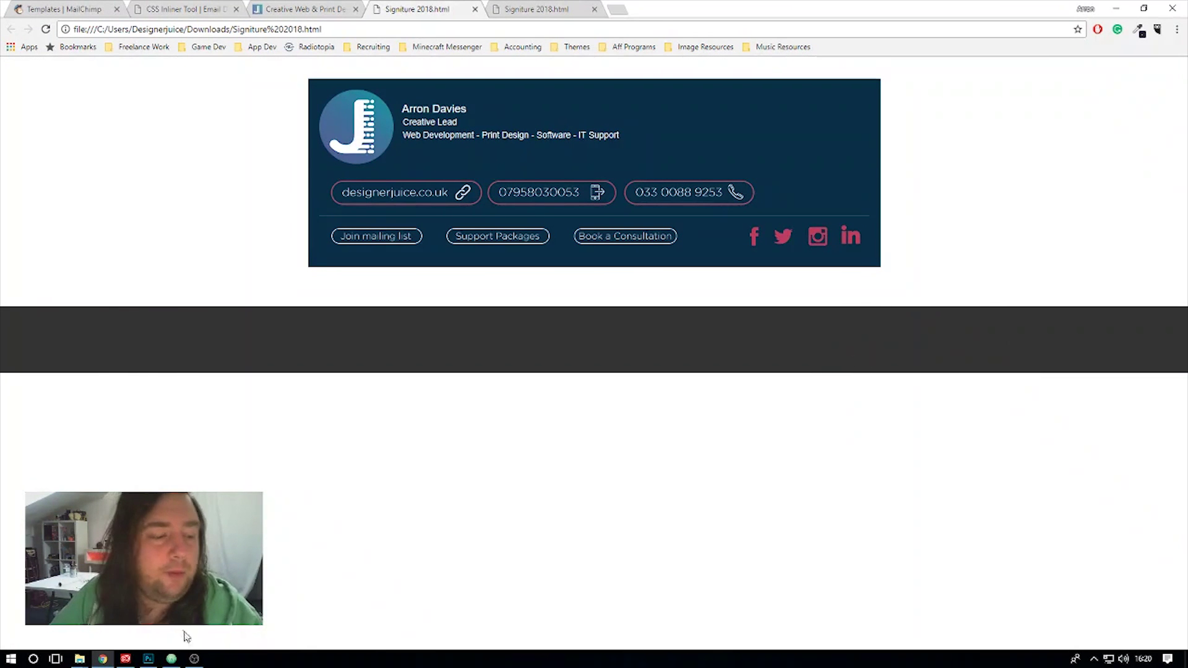
pyautogui.click(194, 660)
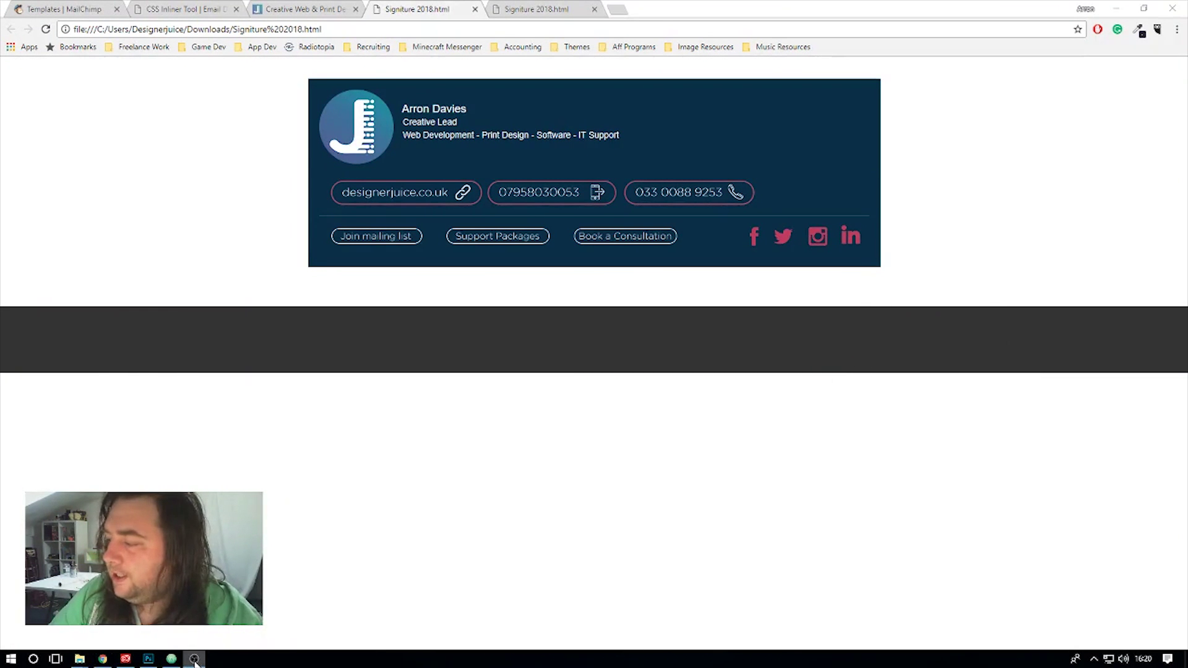
pyautogui.click(194, 659)
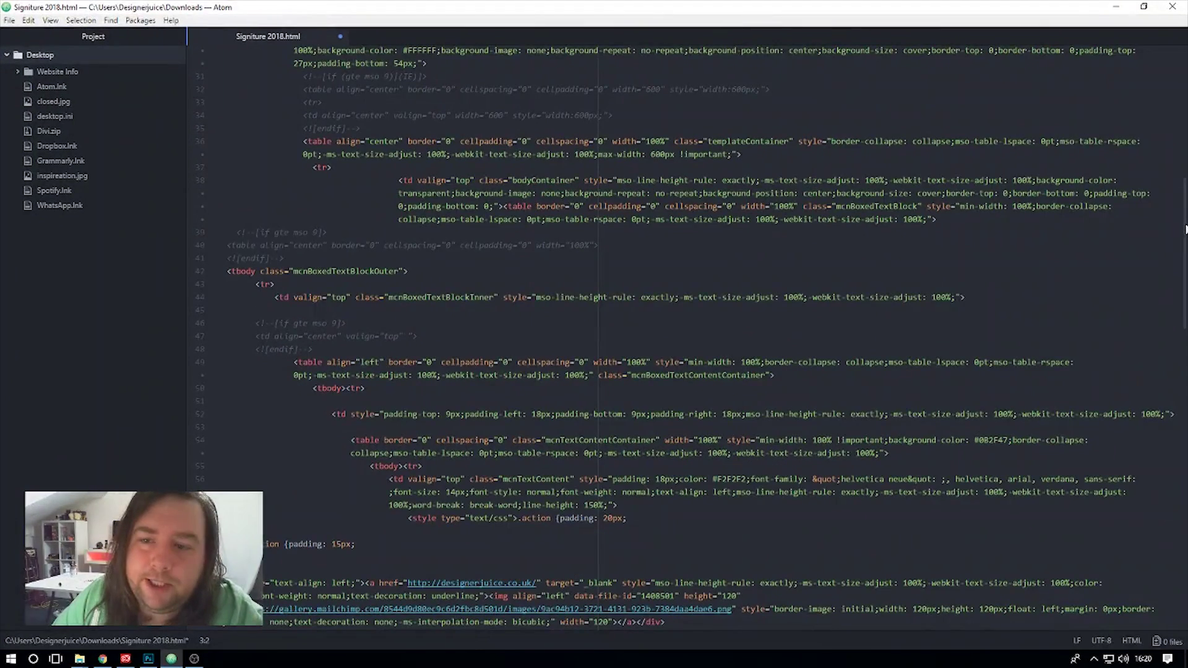
# Delete the templateFooter table on lines 96–123 and switch over to Chrome
pyautogui.scroll(-1, 1158, 565)
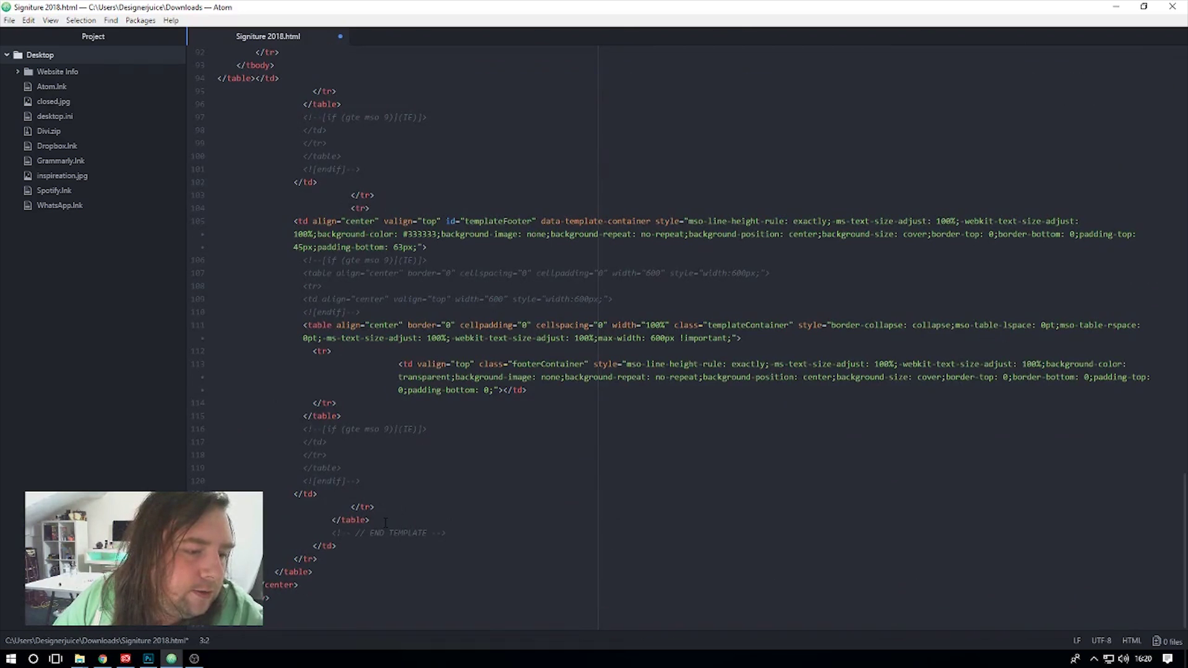
pyautogui.moveTo(385, 522); pyautogui.dragTo(255, 104)
pyautogui.press('BackSpace')
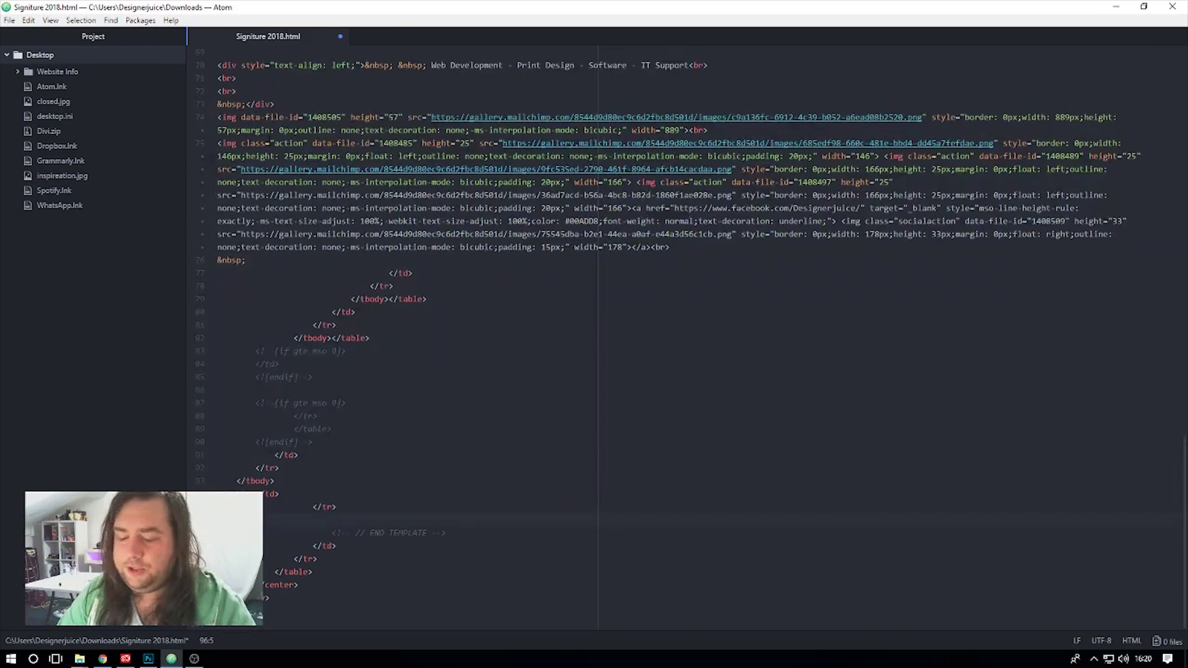
pyautogui.hotkey('alt', 'Tab')
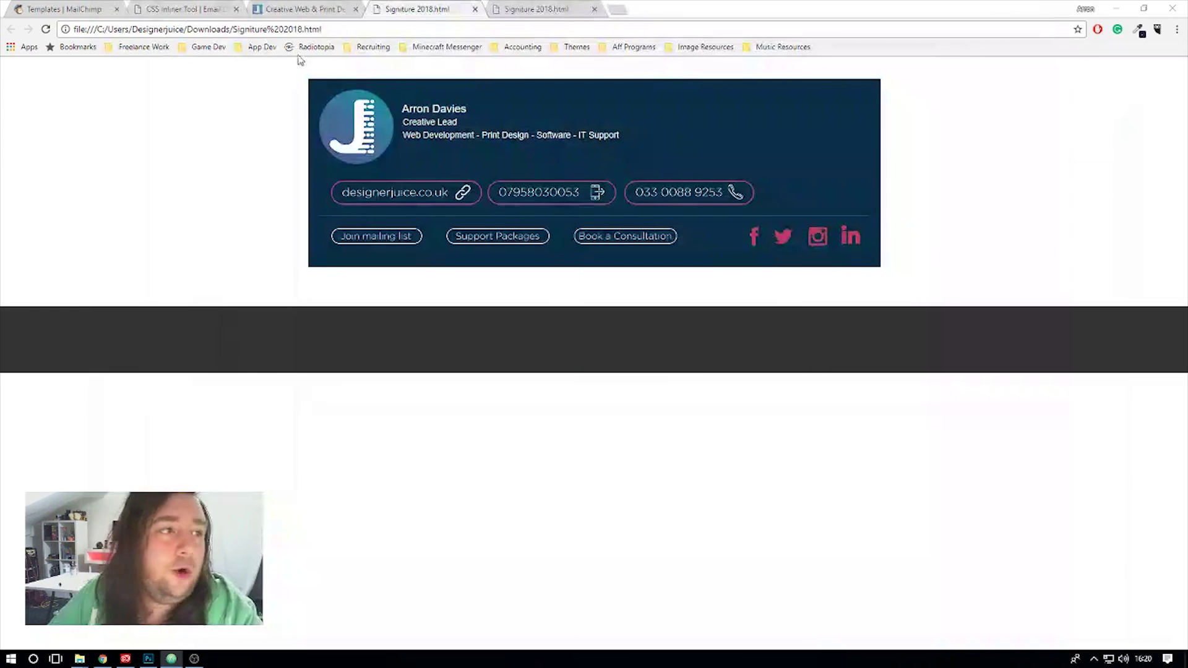
# Reload the preview, check the name, title and services text without the gray band, and return to Atom
pyautogui.click(47, 30)
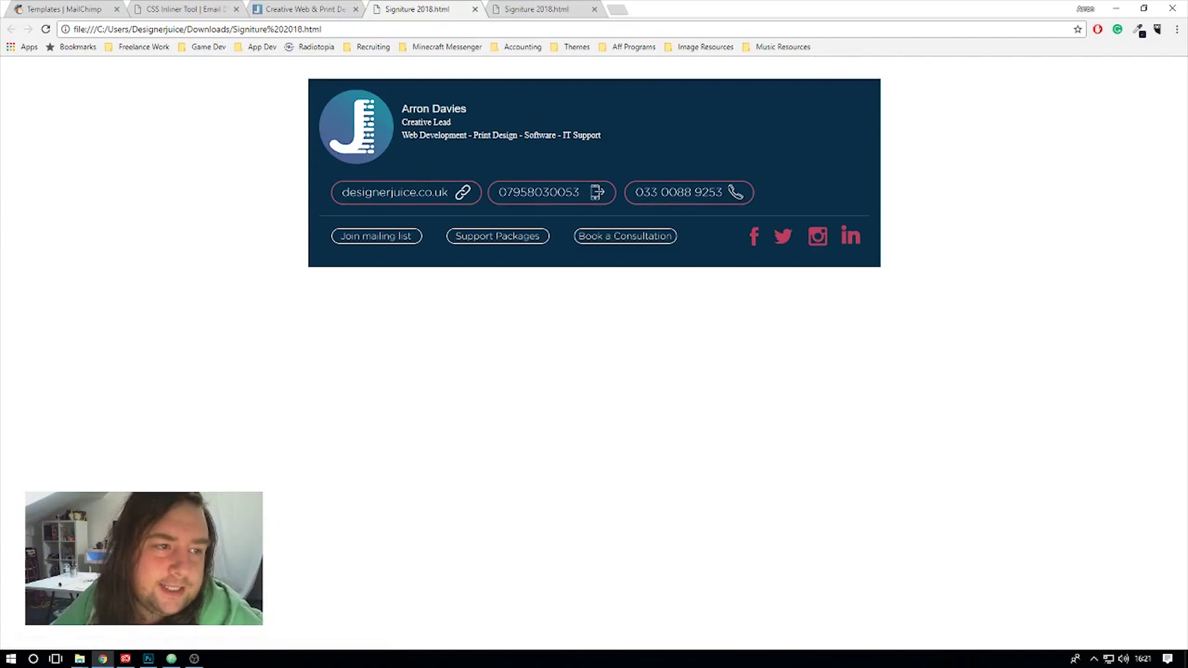
pyautogui.moveTo(400, 109); pyautogui.dragTo(629, 138)
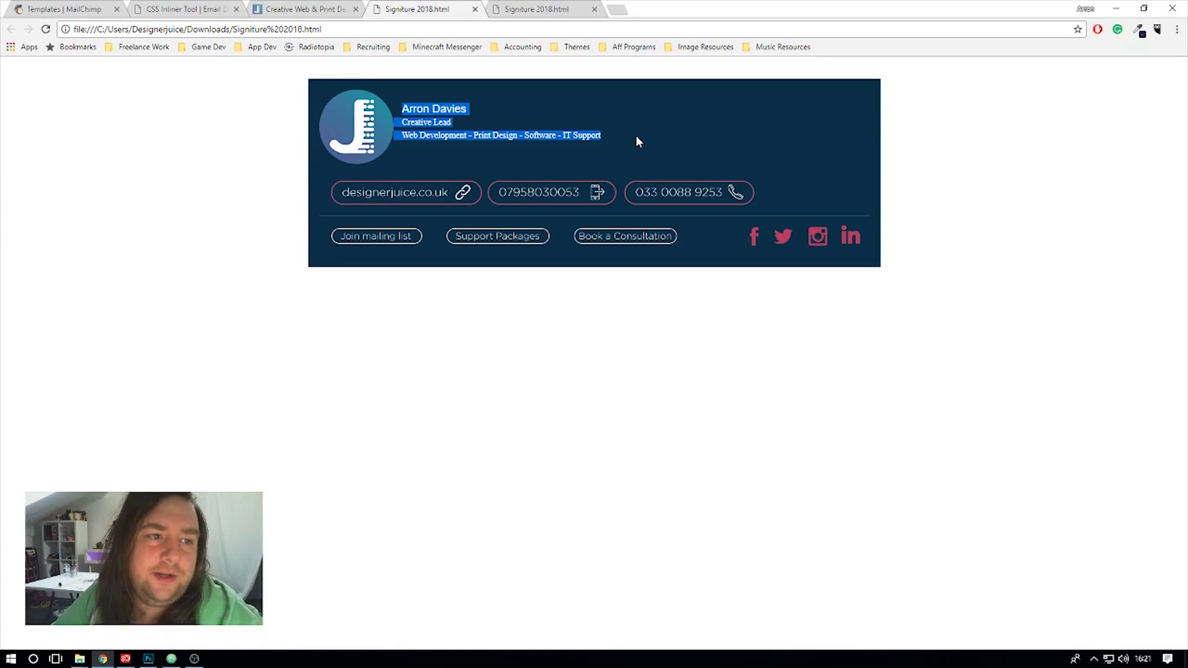
pyautogui.click(583, 133)
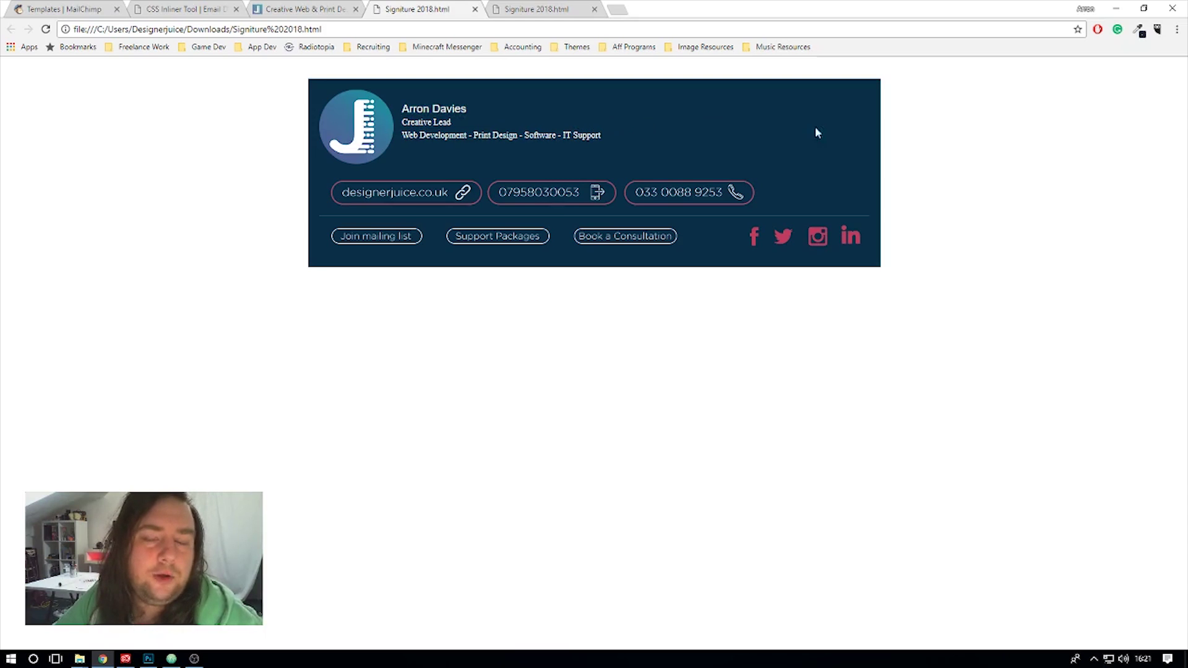
pyautogui.hotkey('alt', 'Tab')
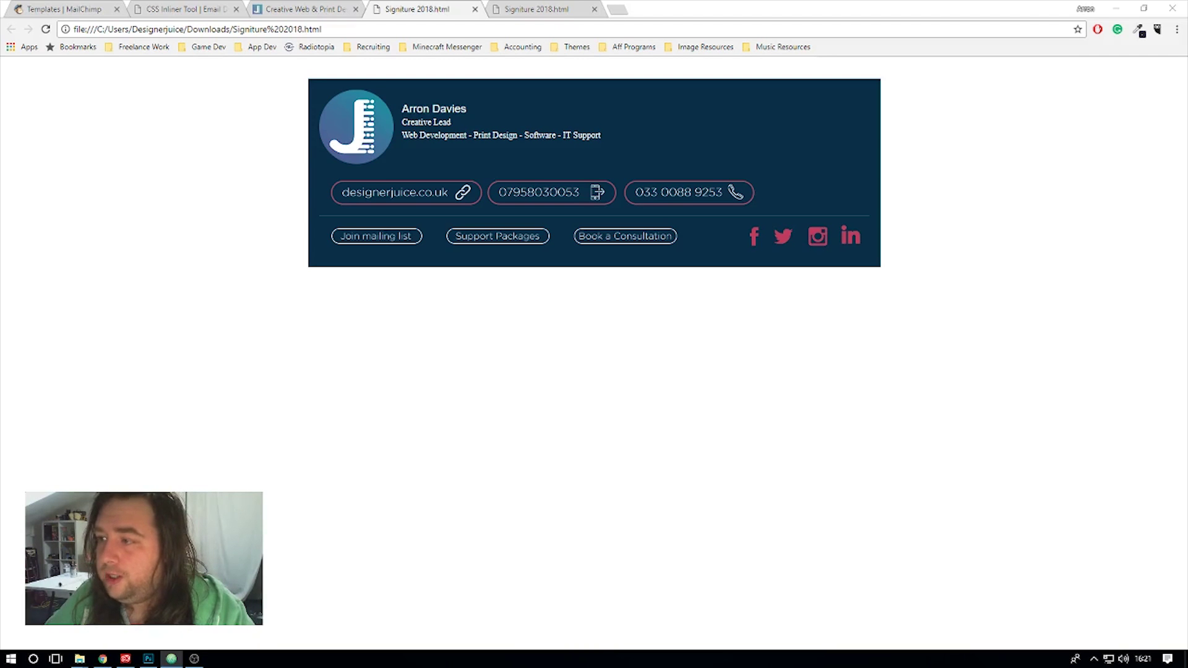
pyautogui.click(944, 246)
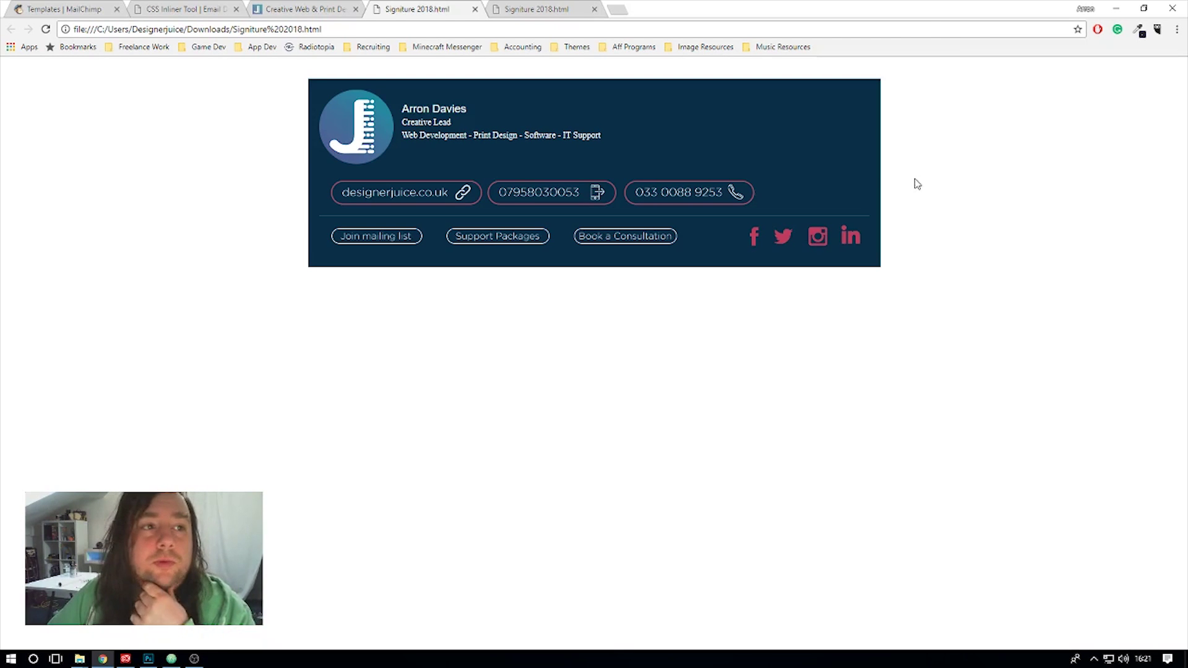
pyautogui.hotkey('alt', 'Tab')
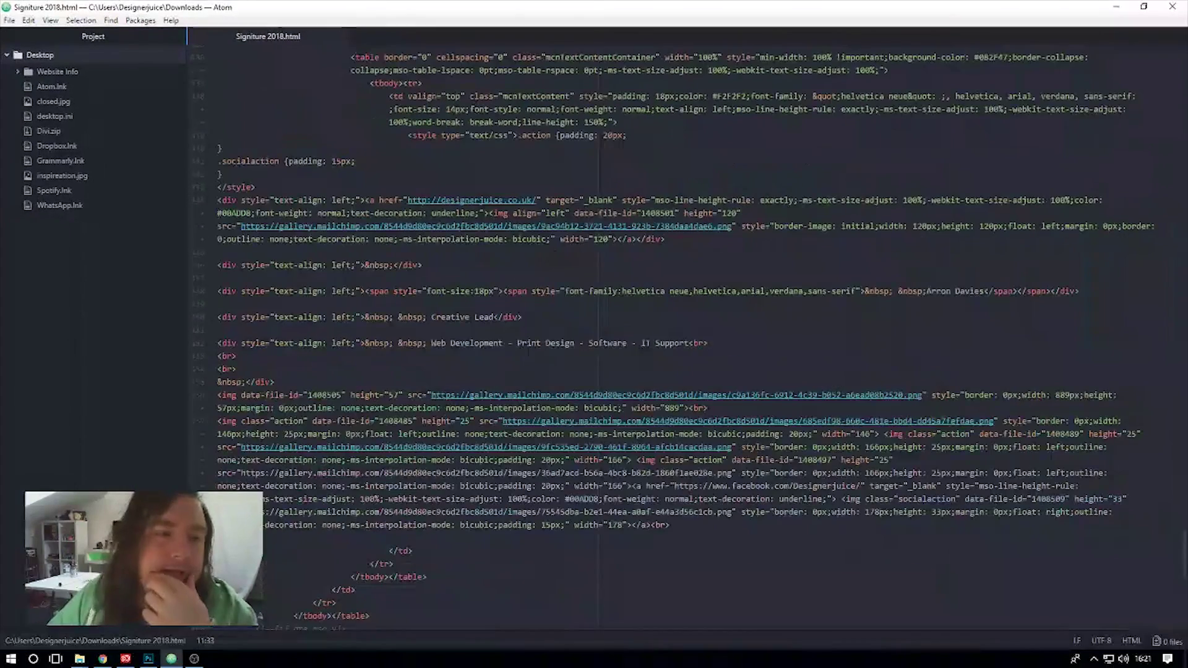
# Select all of the cleaned signature code in Atom, then minimise the editor to show the preview
pyautogui.scroll(-1, 507, 185)
pyautogui.click(507, 185)
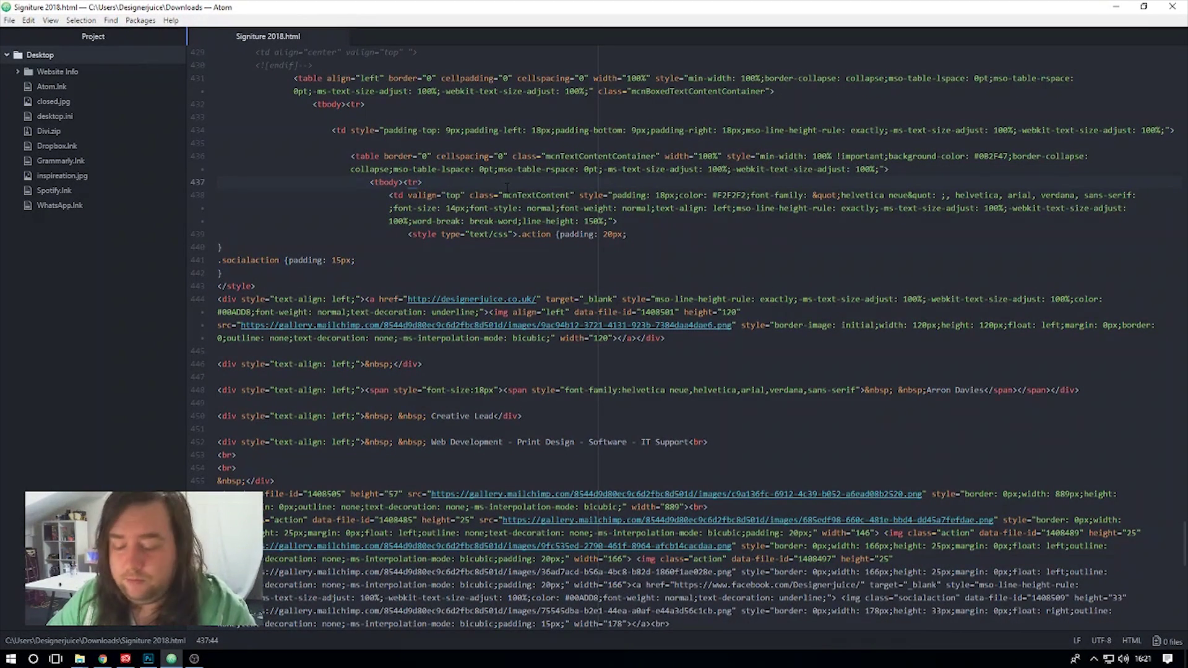
pyautogui.hotkey('ctrl', 'a')
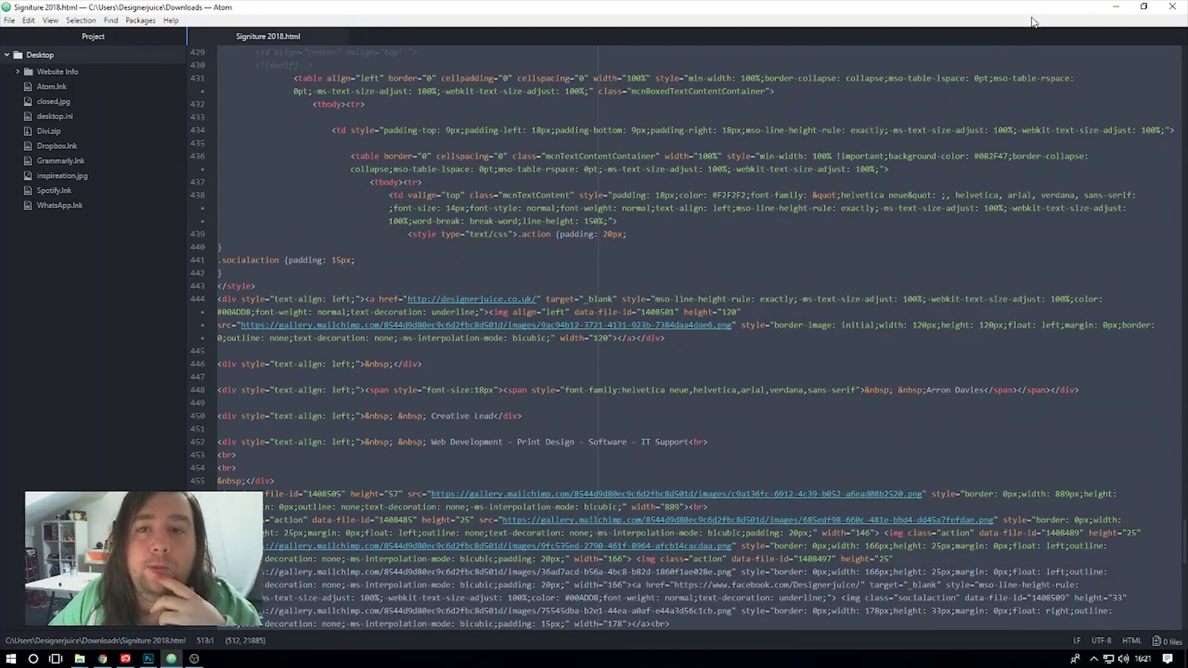
pyautogui.click(1116, 7)
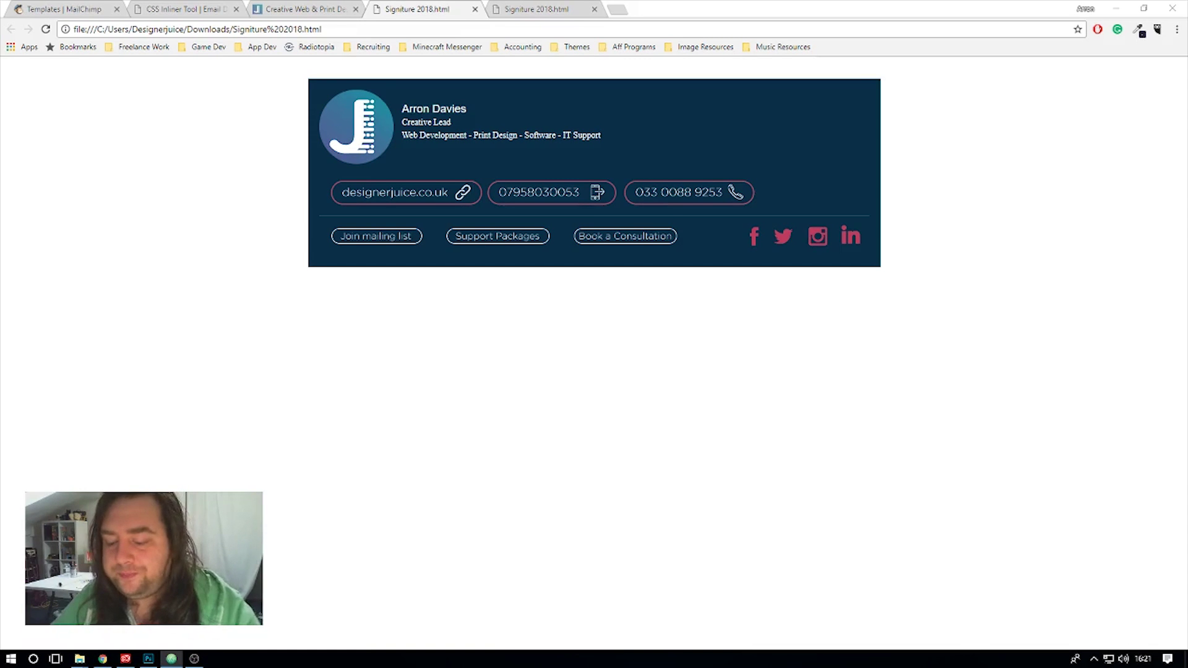
# Reload the Signiture 2018.html preview with F5, glance at the source and designerjuice tabs, and return
pyautogui.click(997, 239)
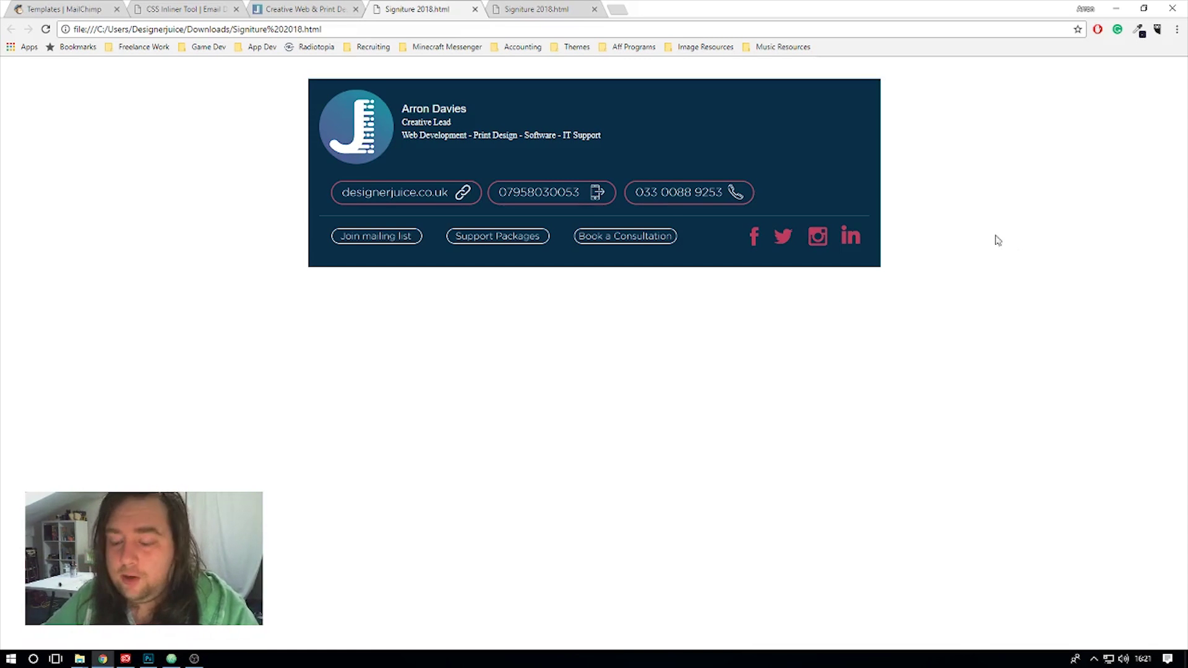
pyautogui.press('F5')
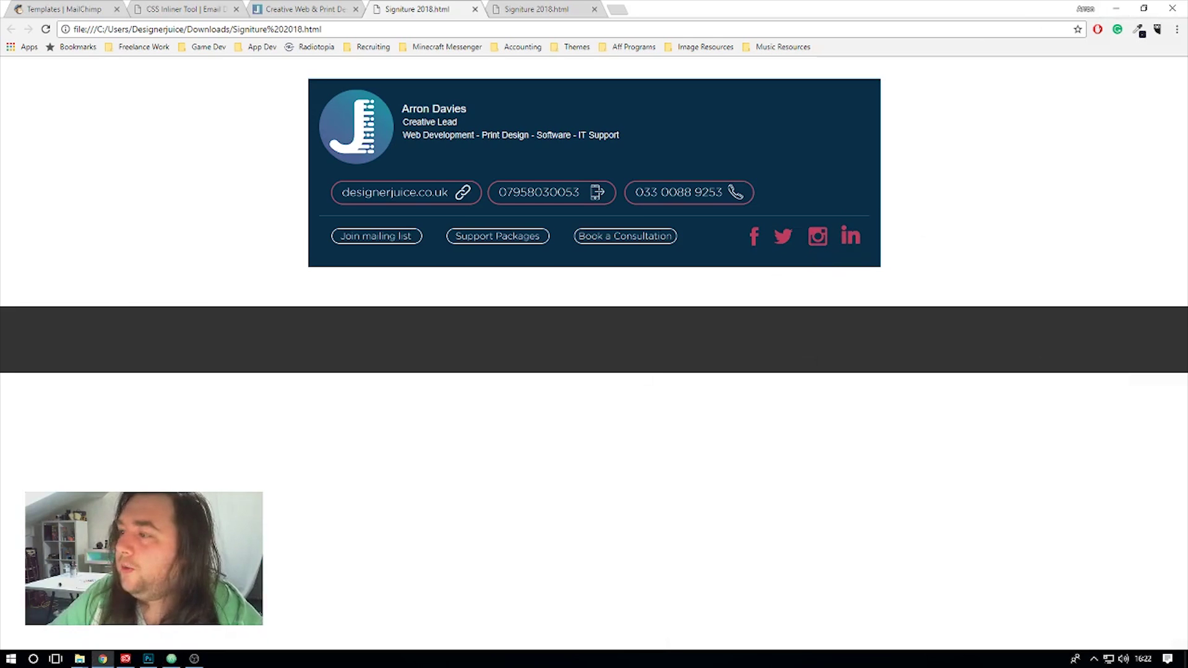
pyautogui.click(560, 9)
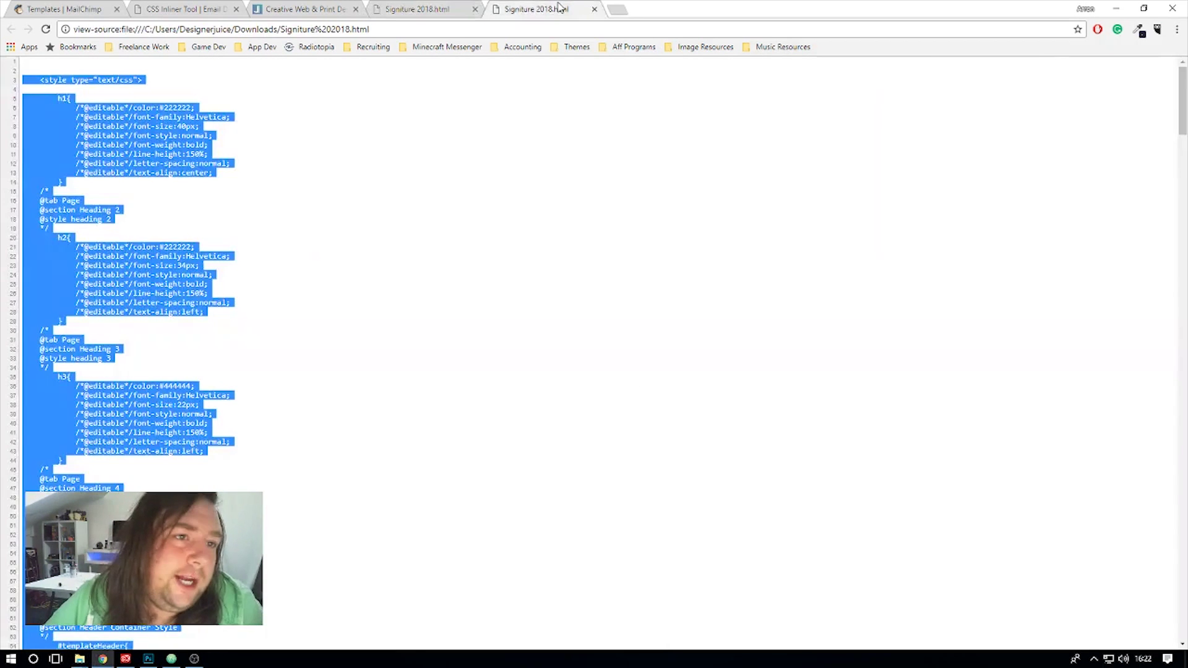
pyautogui.click(423, 6)
pyautogui.click(307, 7)
pyautogui.click(429, 8)
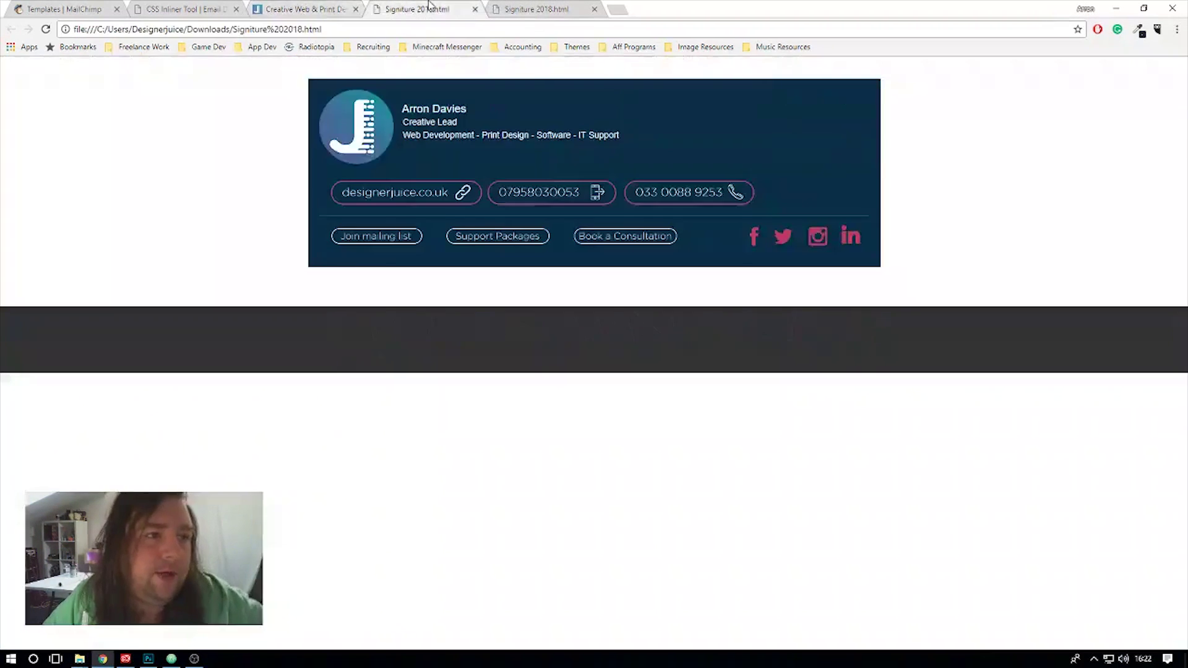